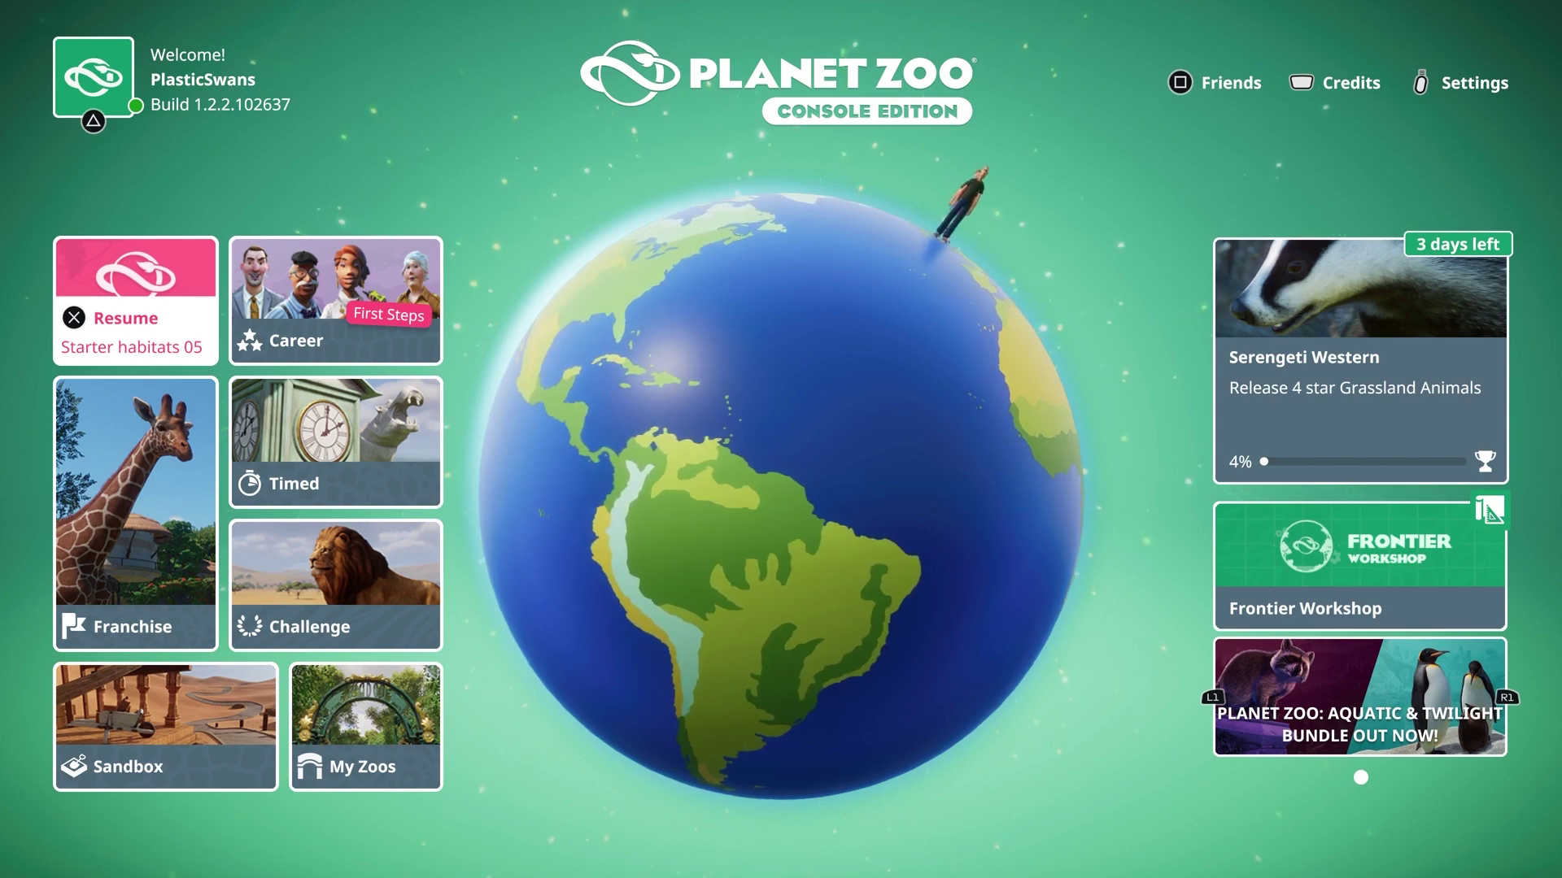
Step: Move the main-menu highlight across the tiles onto the Frontier Workshop entry
key(Right)
key(Right)
key(Down)
key(Down)
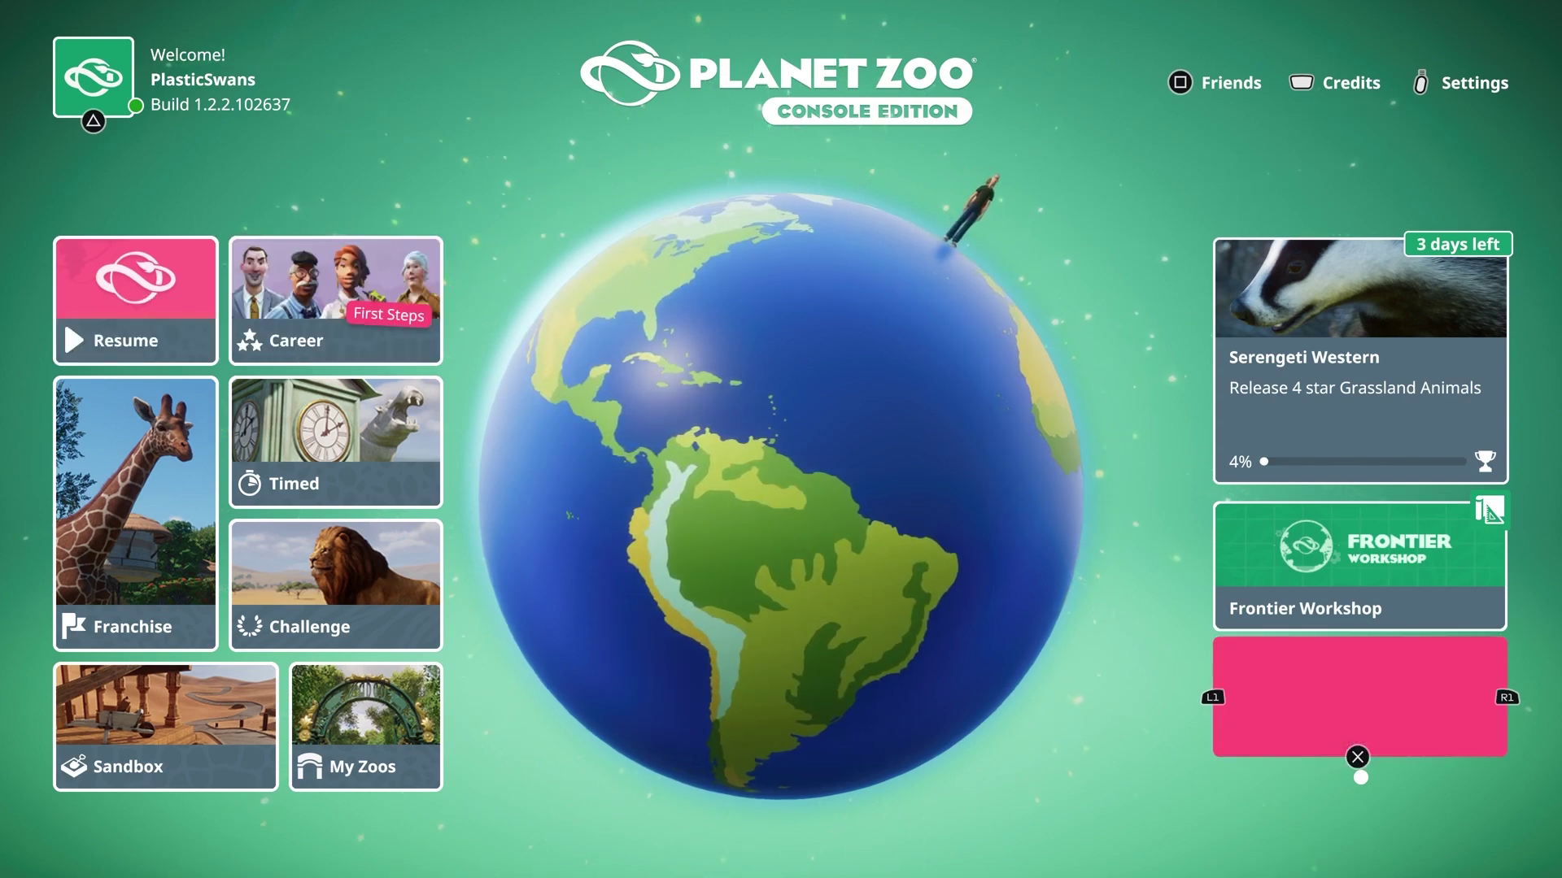
key(Up)
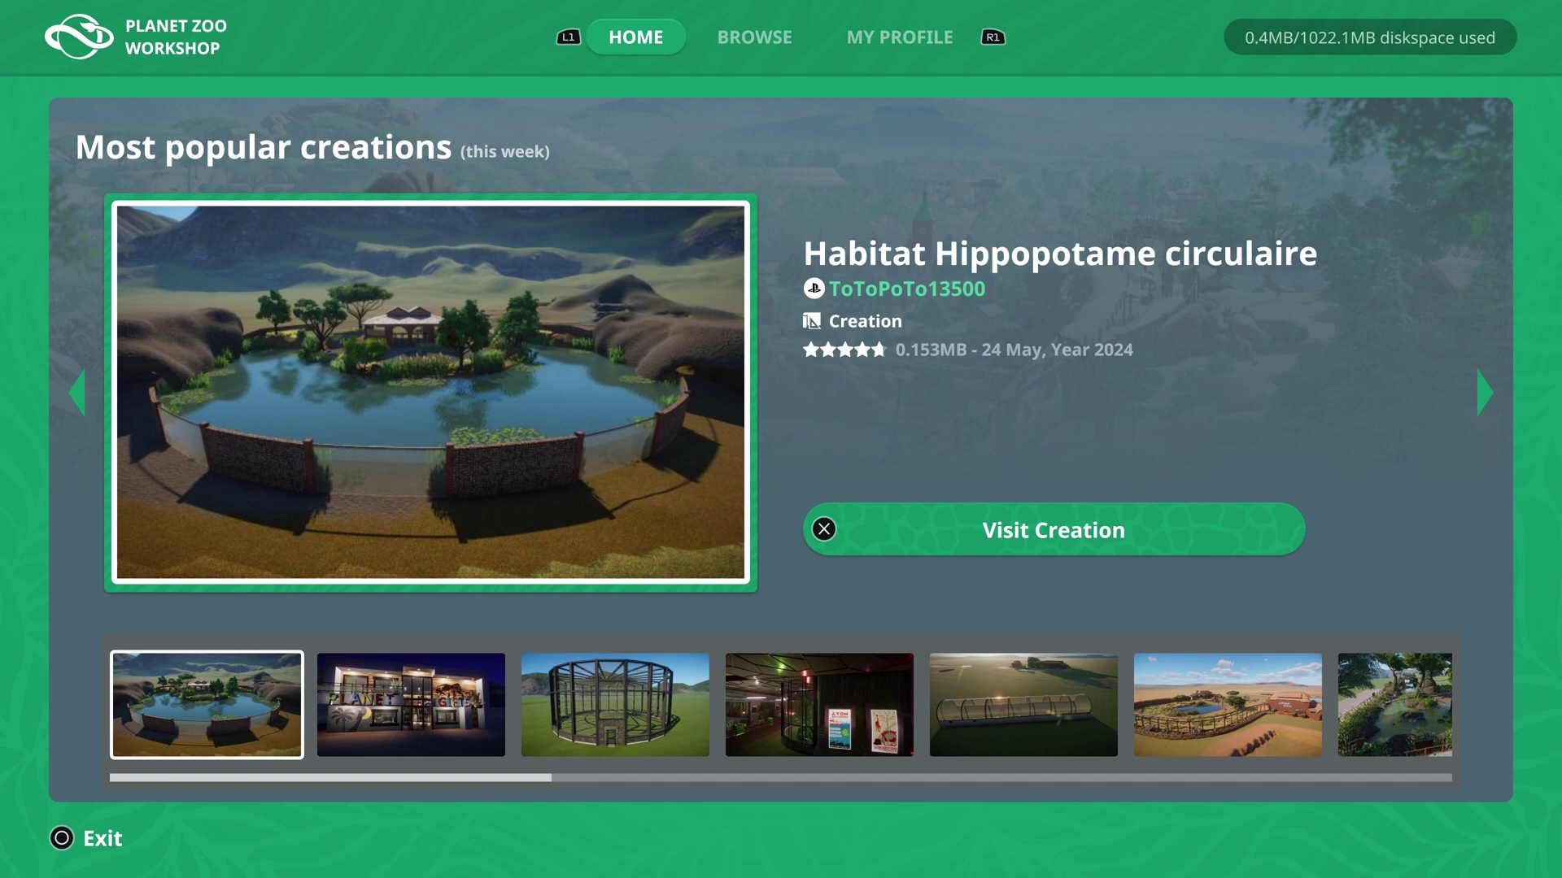
Step: Cycle through this week's featured popular creations to the last one, then switch to the Browse tab
key(Right)
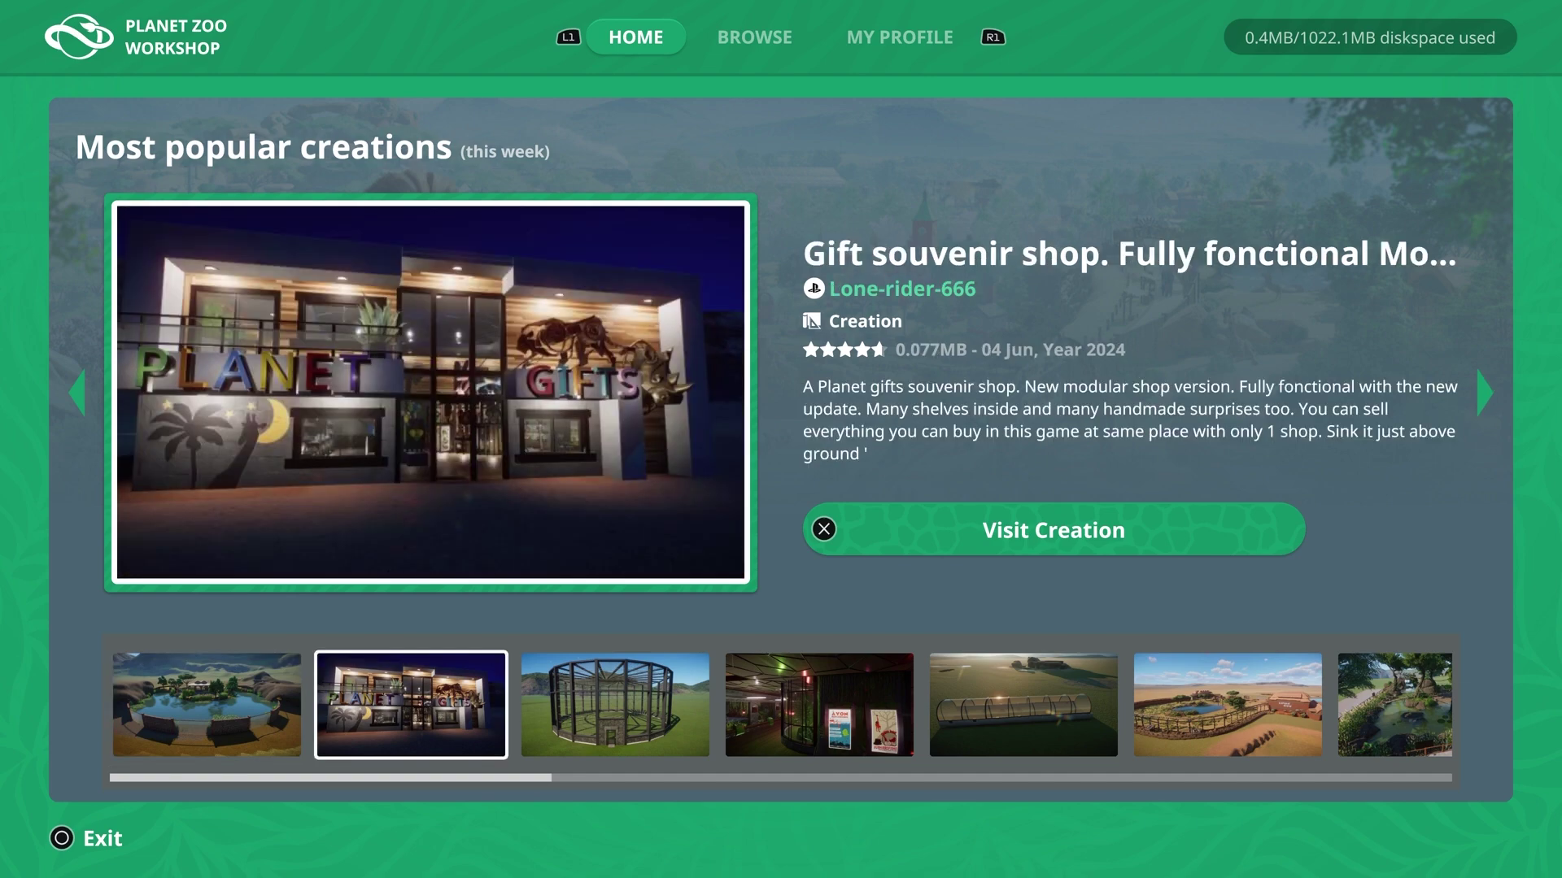
key(Right)
key(Right)
key(Right)
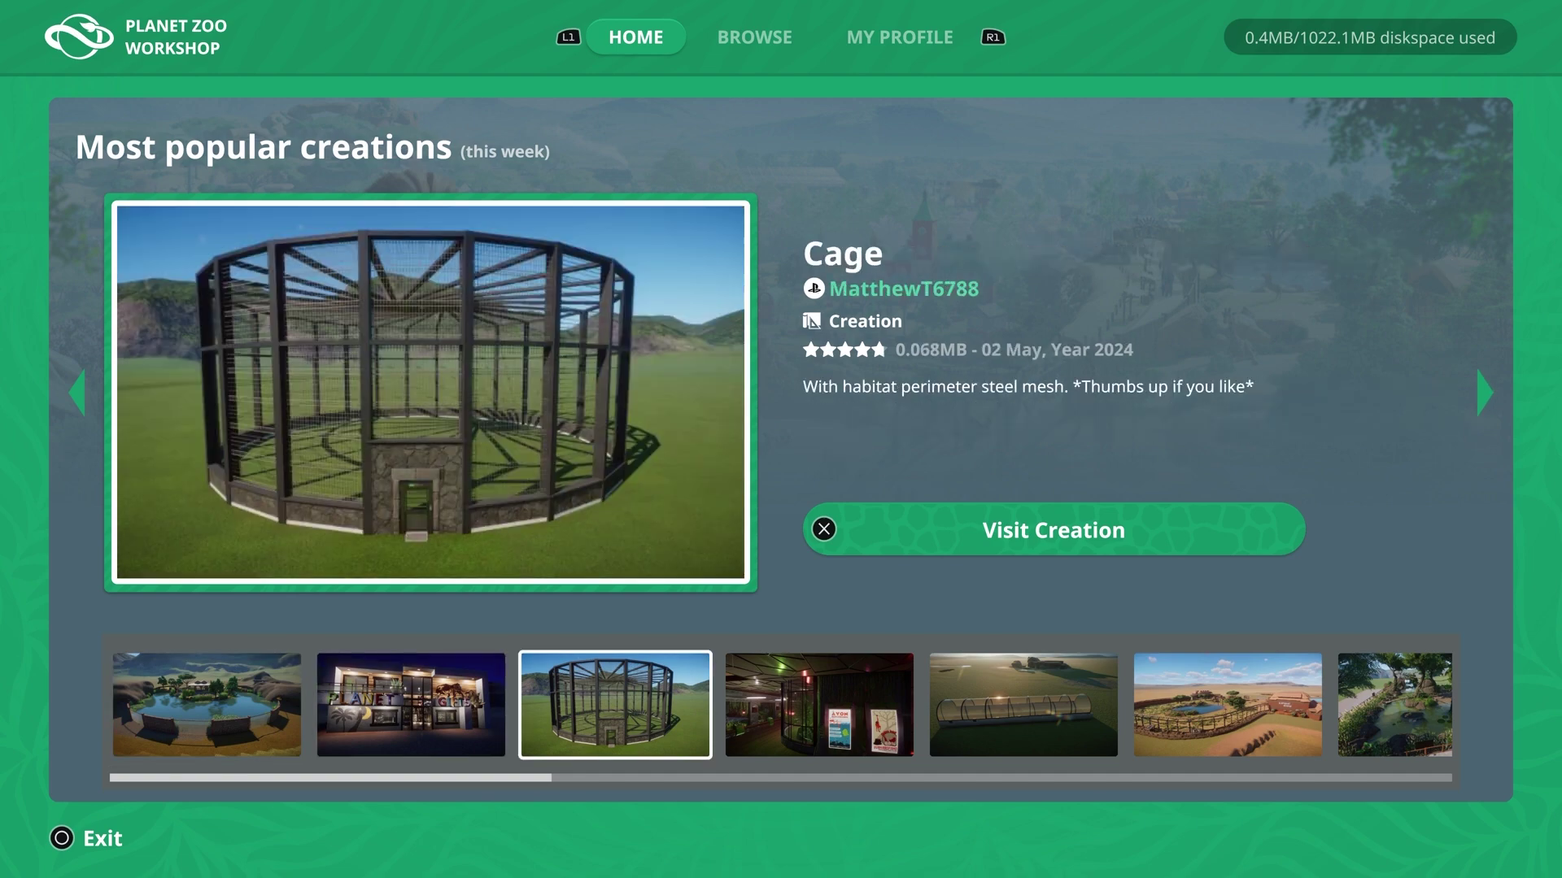
key(Right)
key(Right)
key(Right)
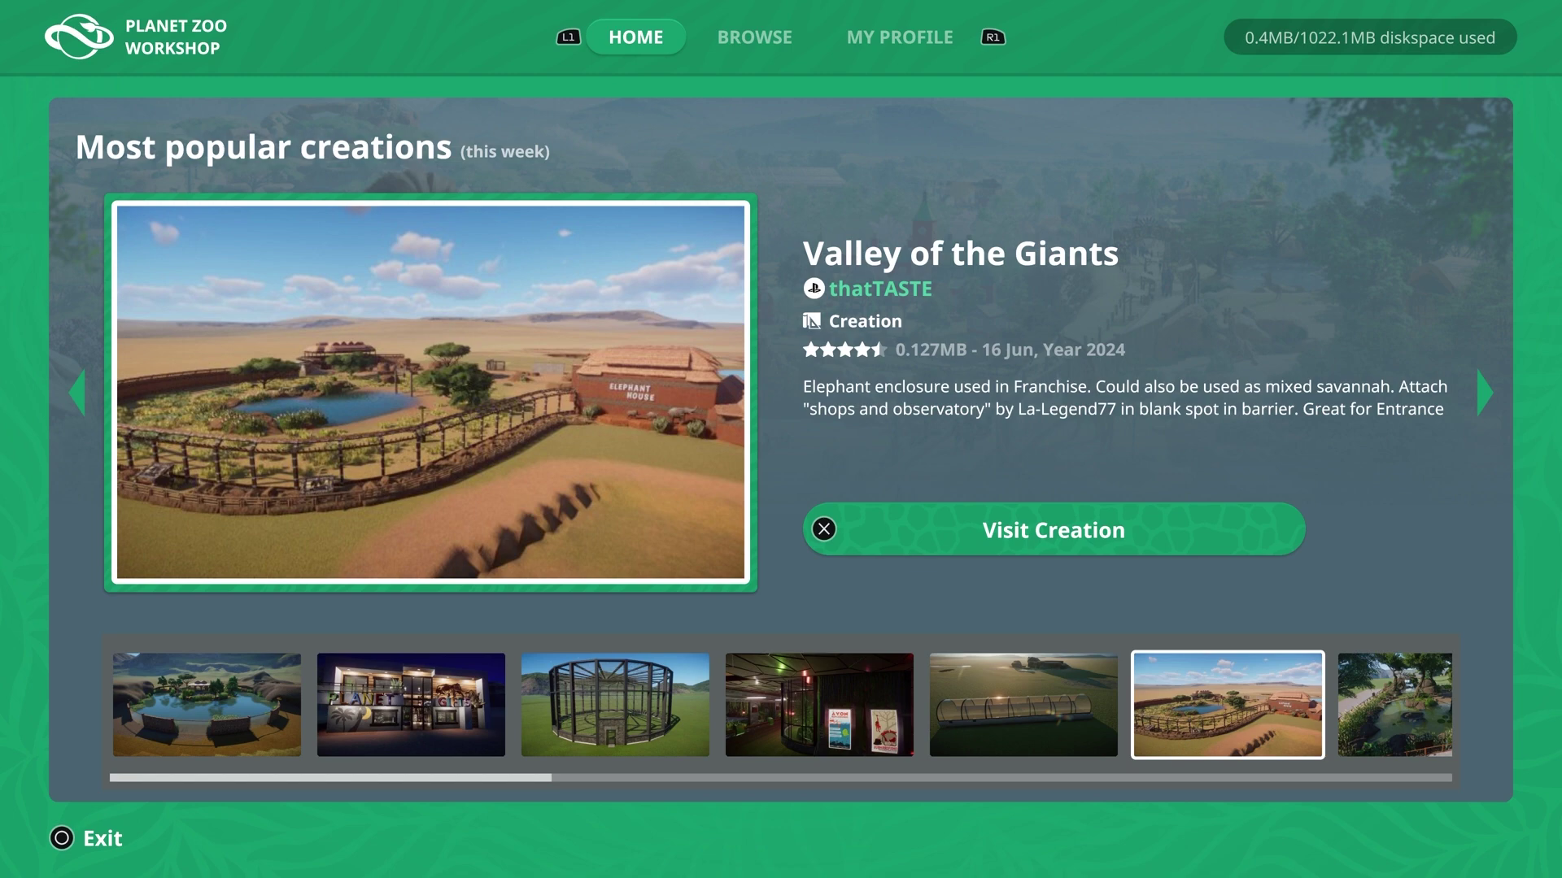
key(Right)
key(Right)
key(Right)
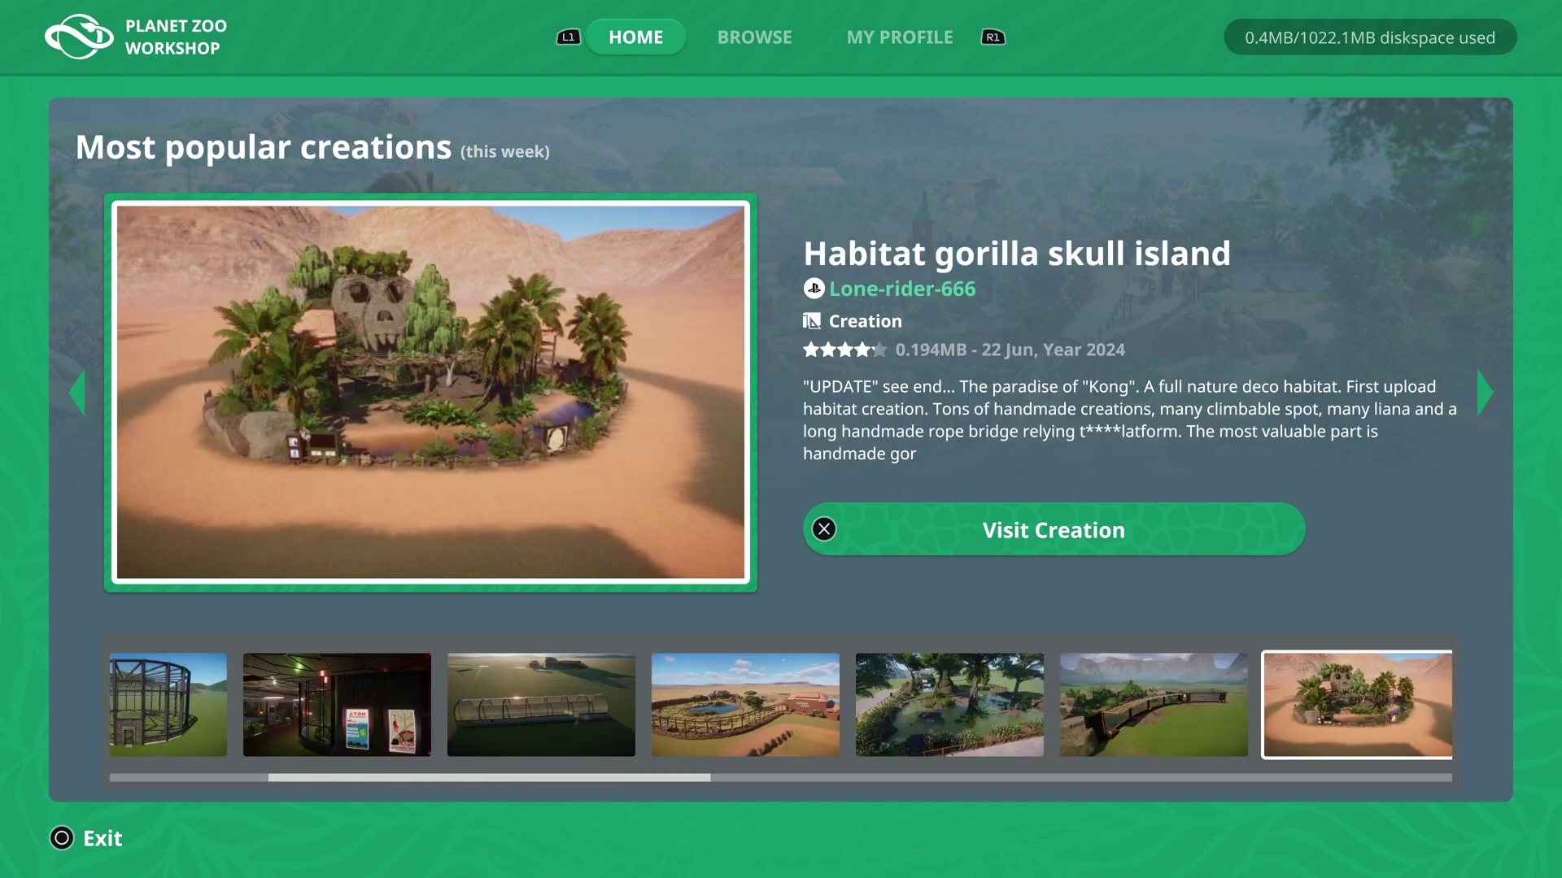
key(Right)
key(Right)
key(Right)
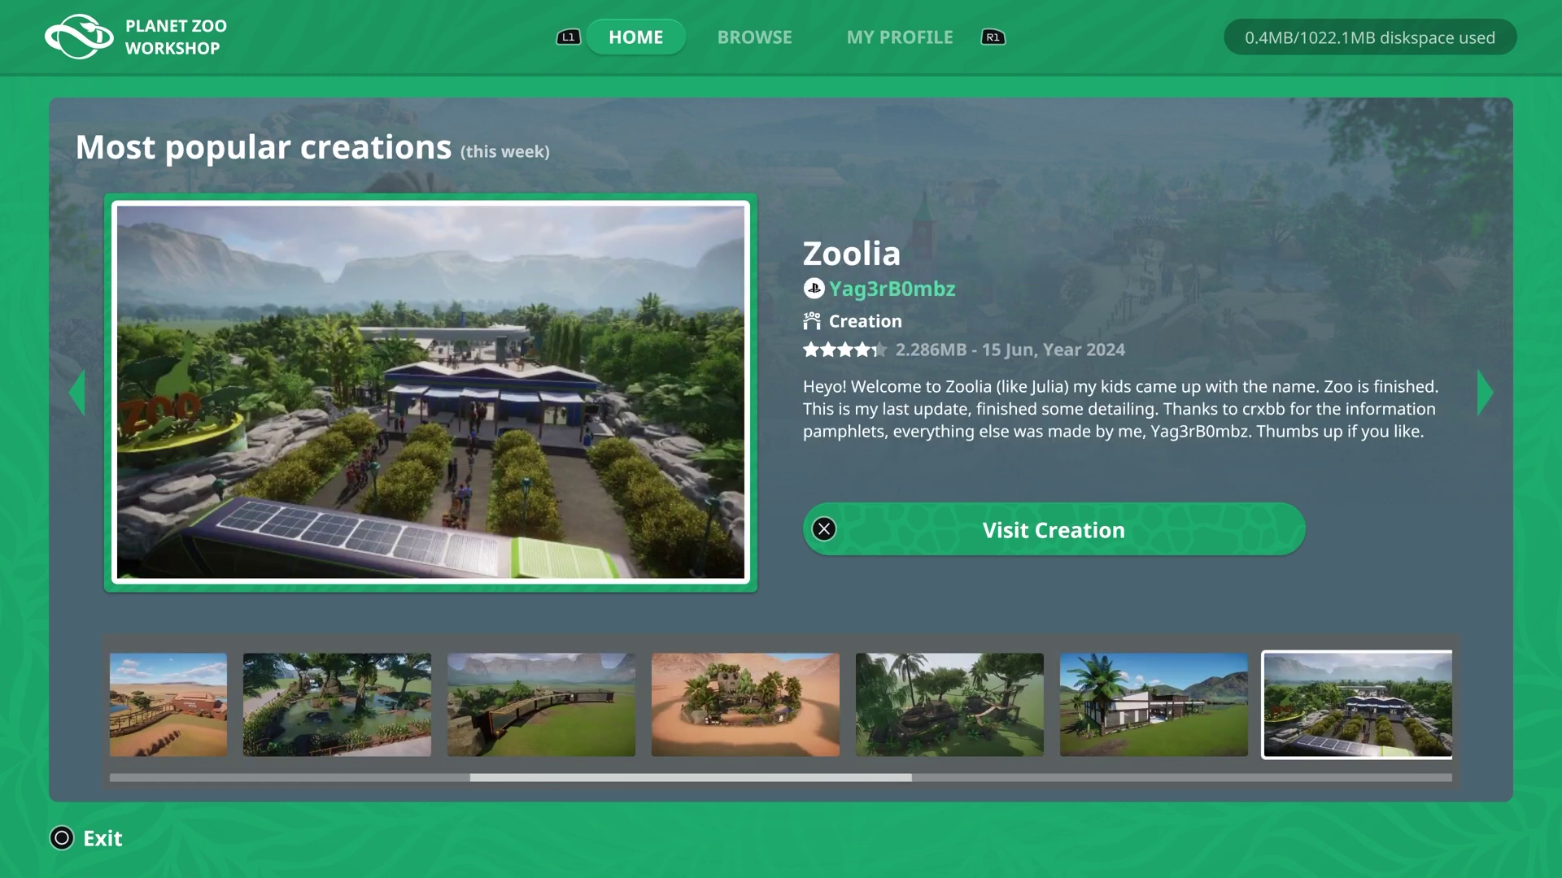
key(Right)
key(Right)
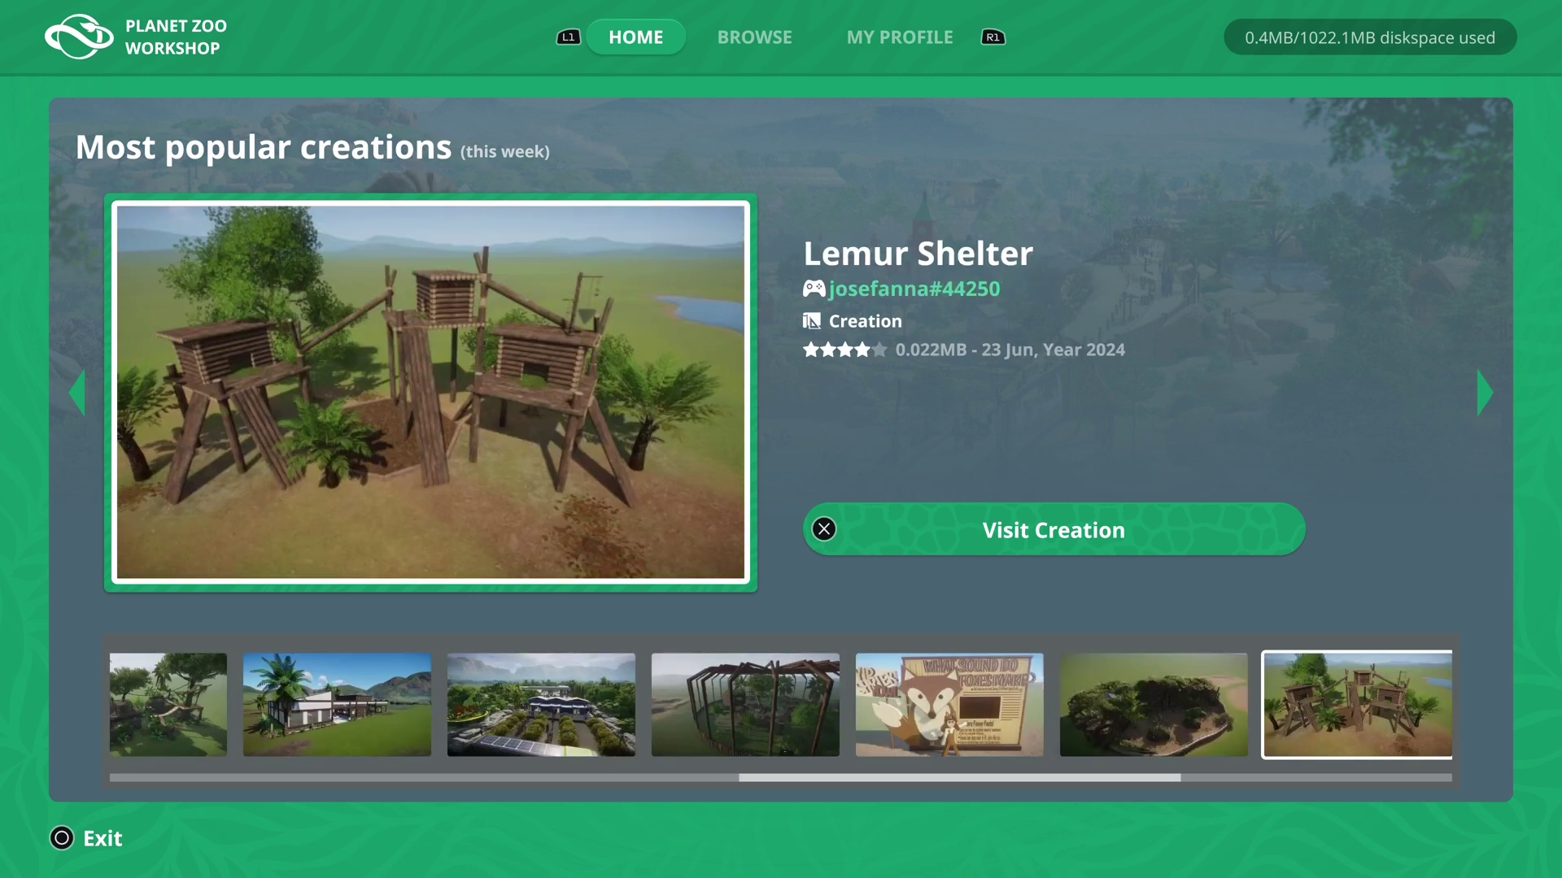
key(R1)
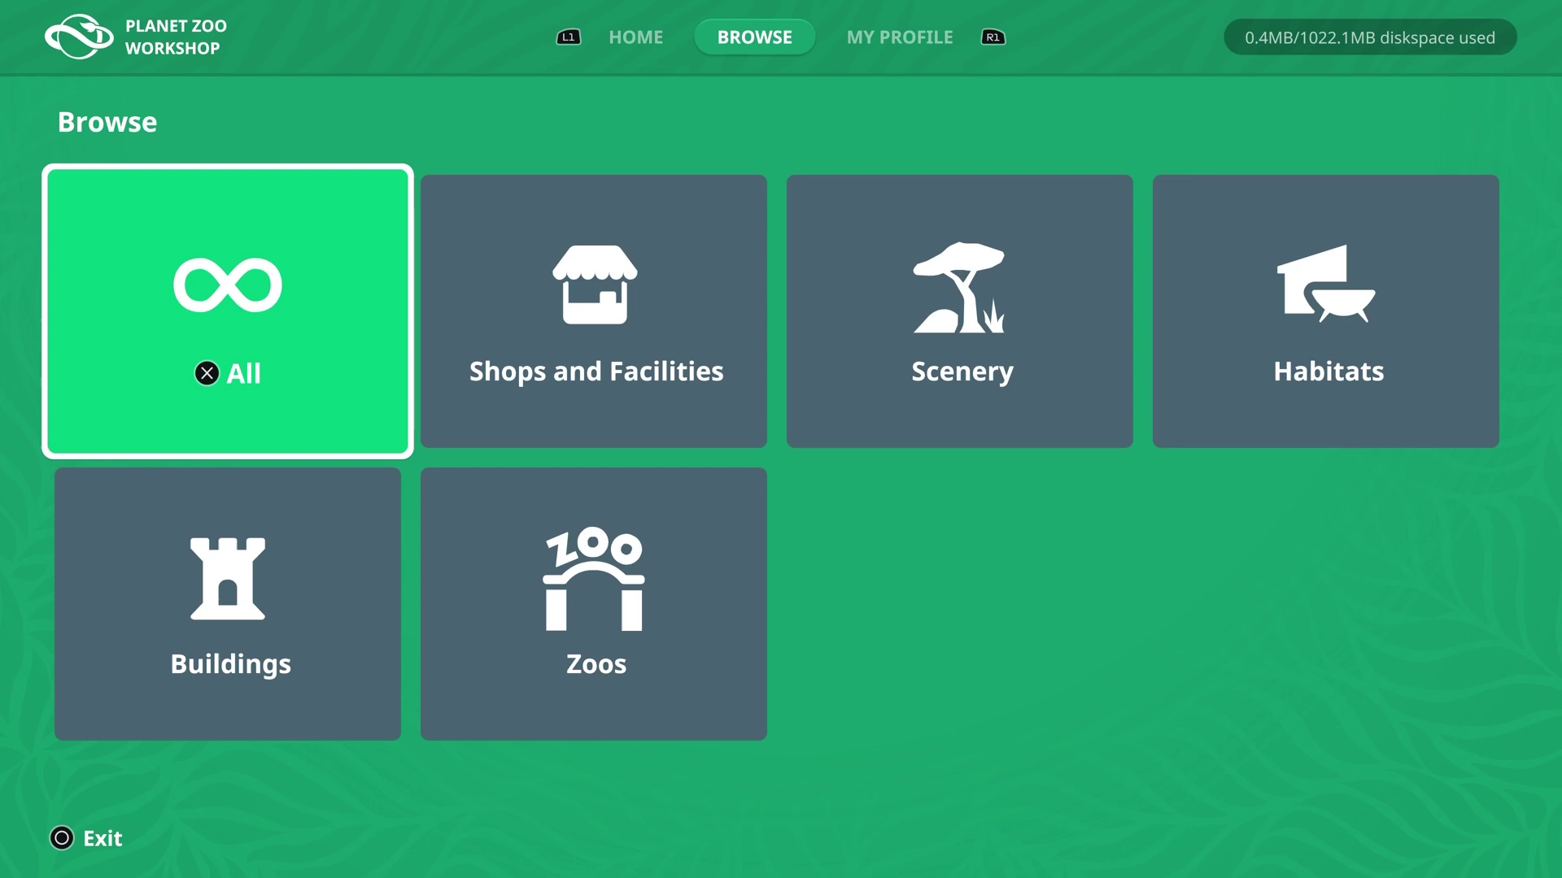
Step: Highlight Habitats on the Browse grid, passing Shops and Facilities, and open it
key(Right)
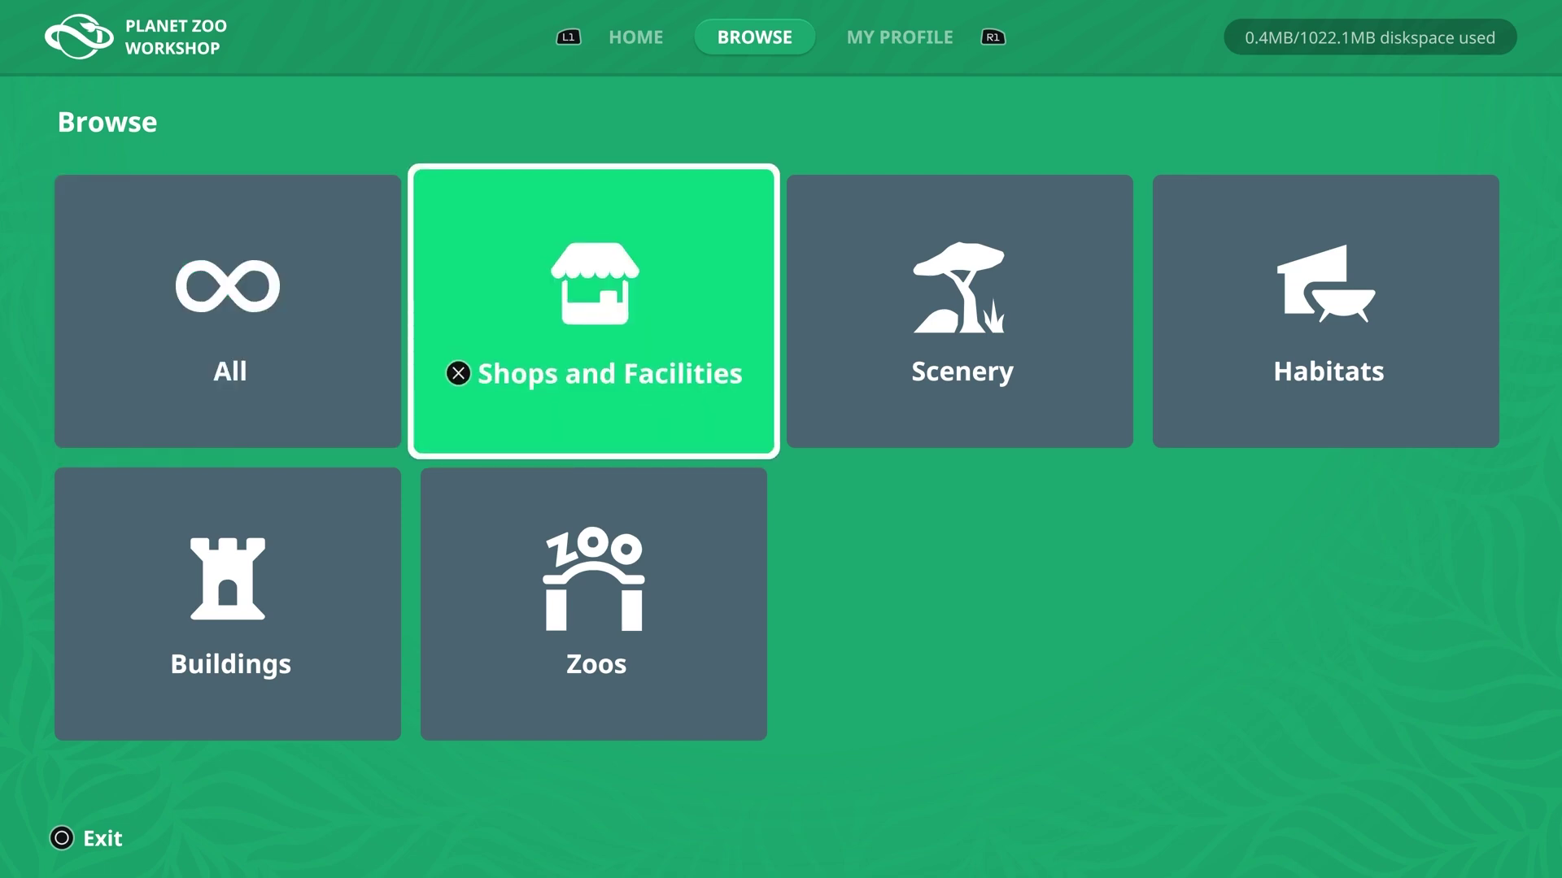
key(Right)
key(Right)
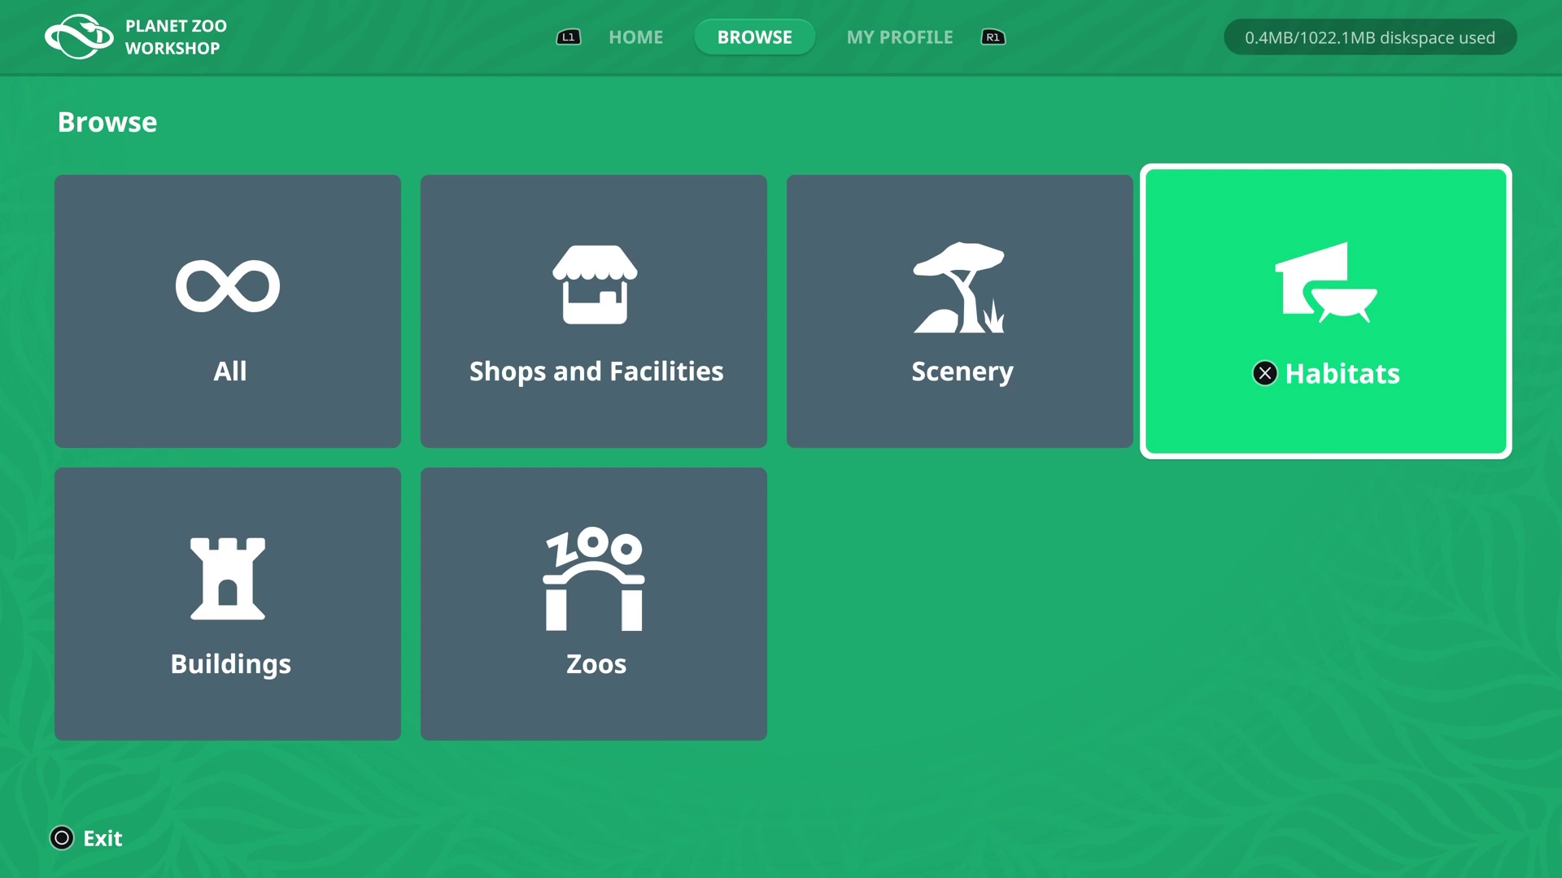
key(Return)
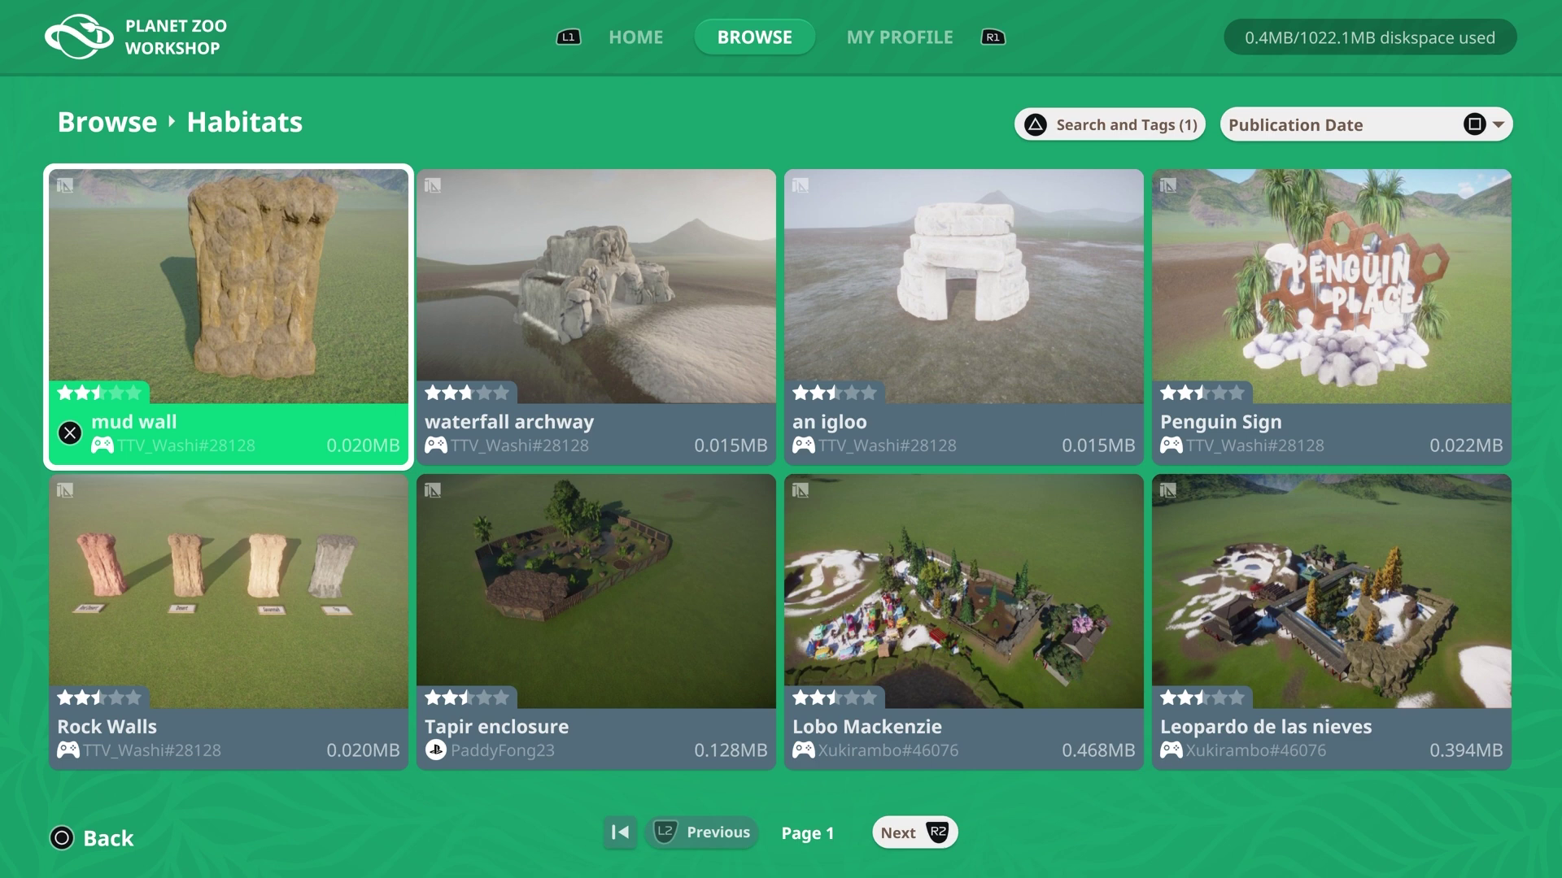
key(Right)
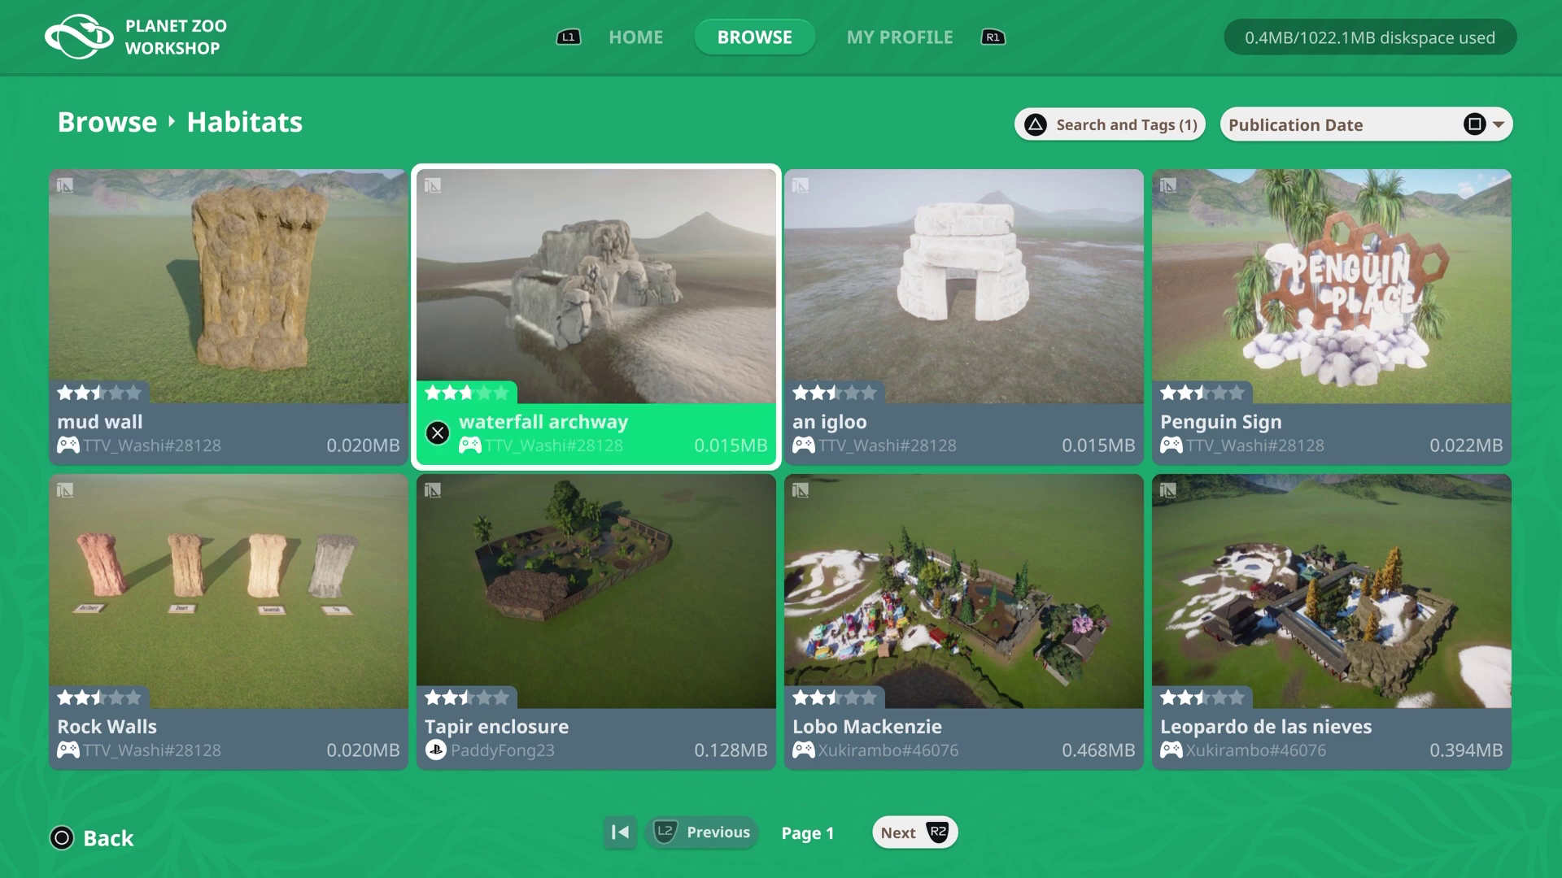
key(Down)
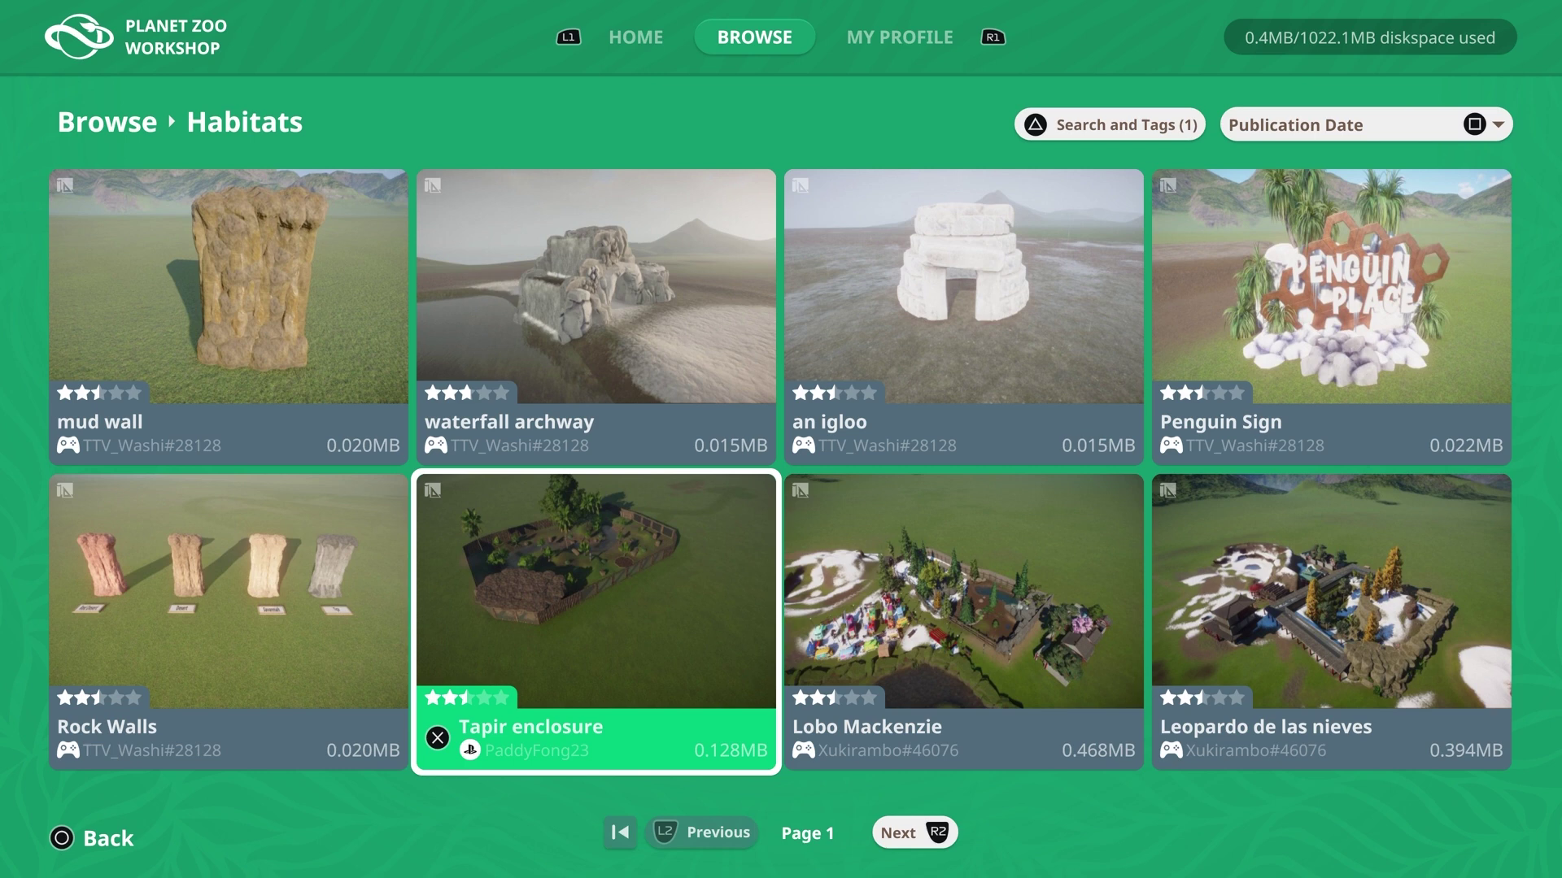
key(Up)
key(Right)
key(Right)
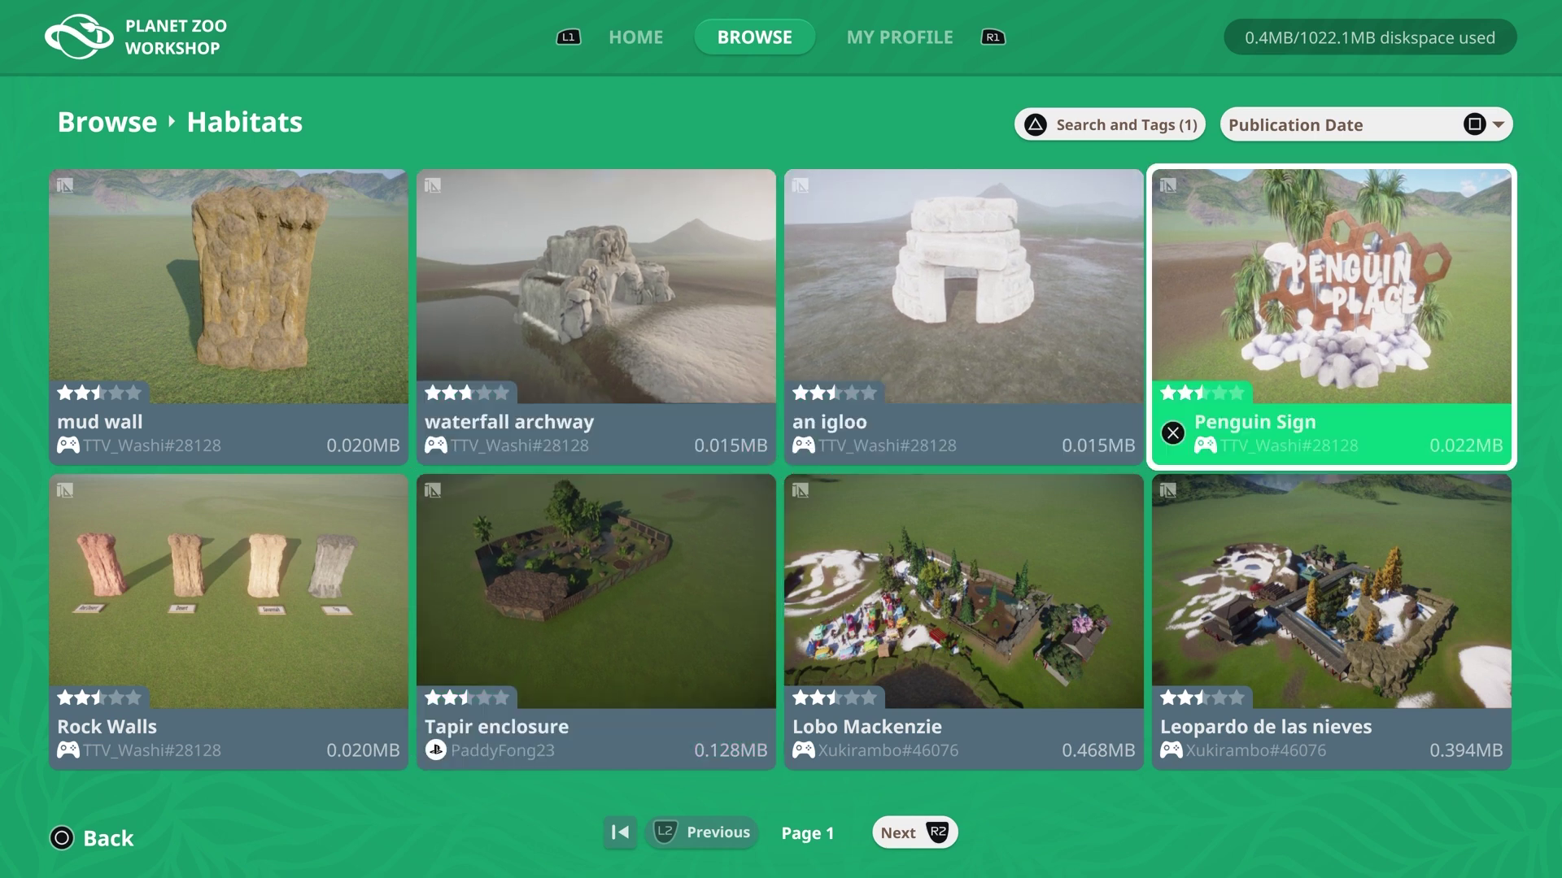
key(Left)
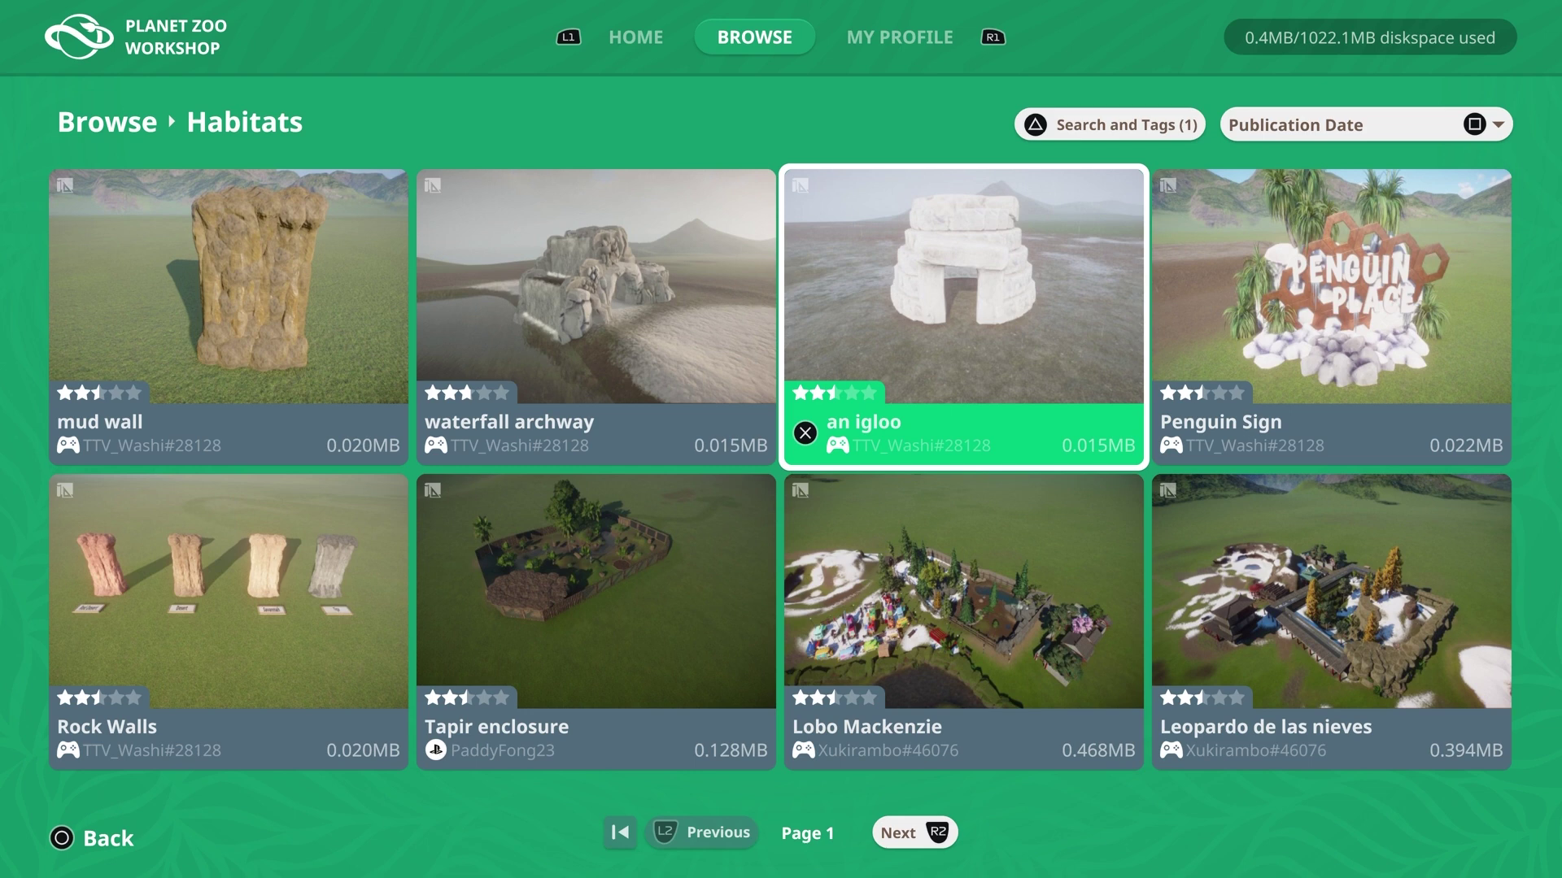
Step: Sort the Habitats listing by Rating and highlight Starter Formosan Black Bear Habitat
key(square)
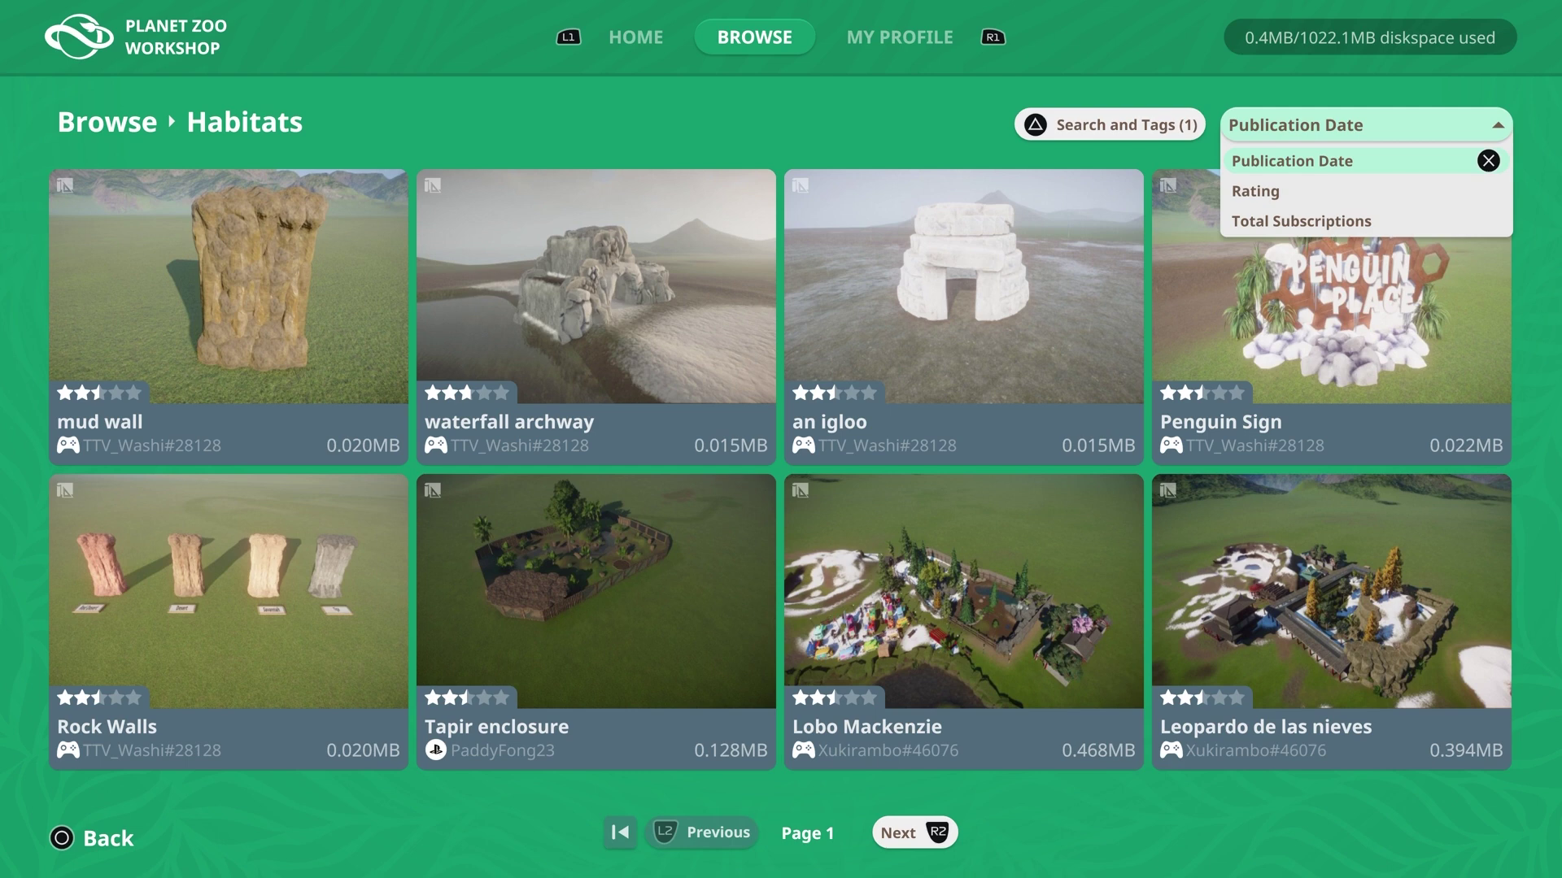
key(Down)
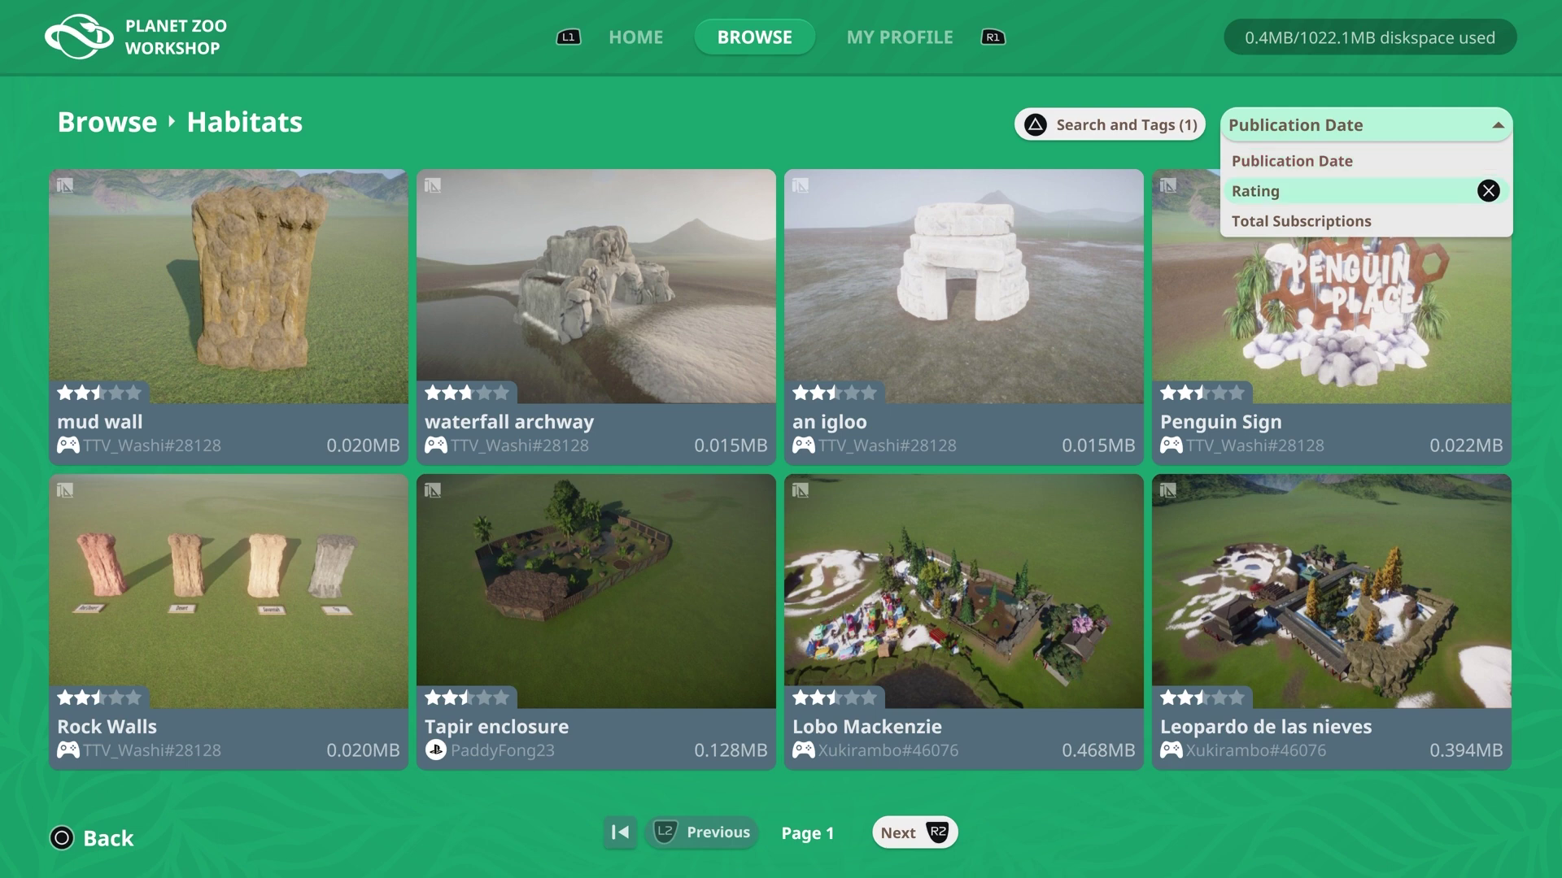
key(Return)
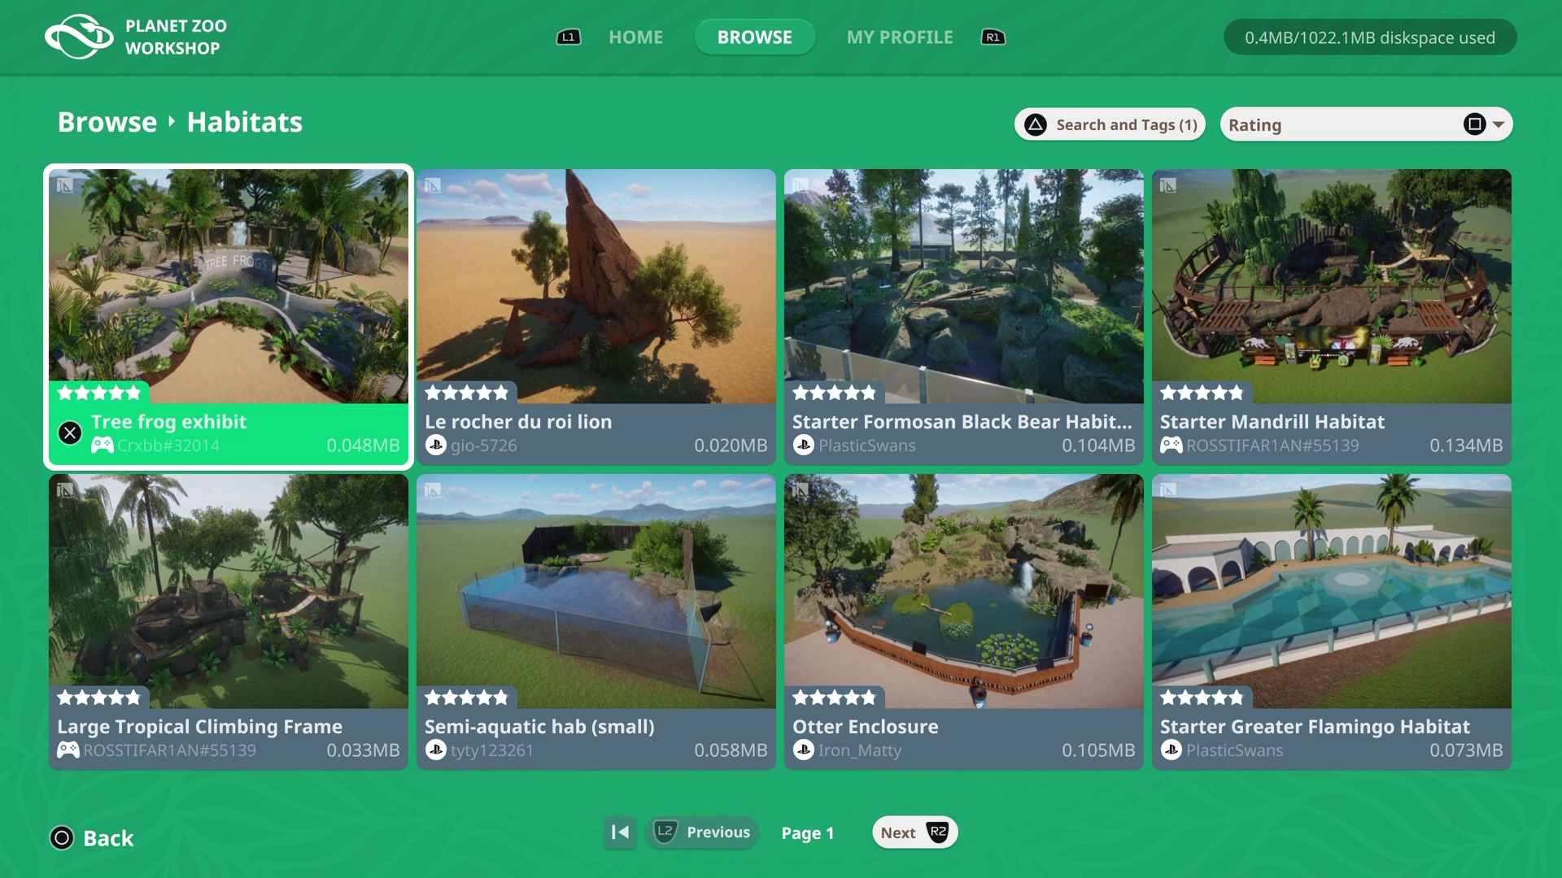
key(Right)
key(Right)
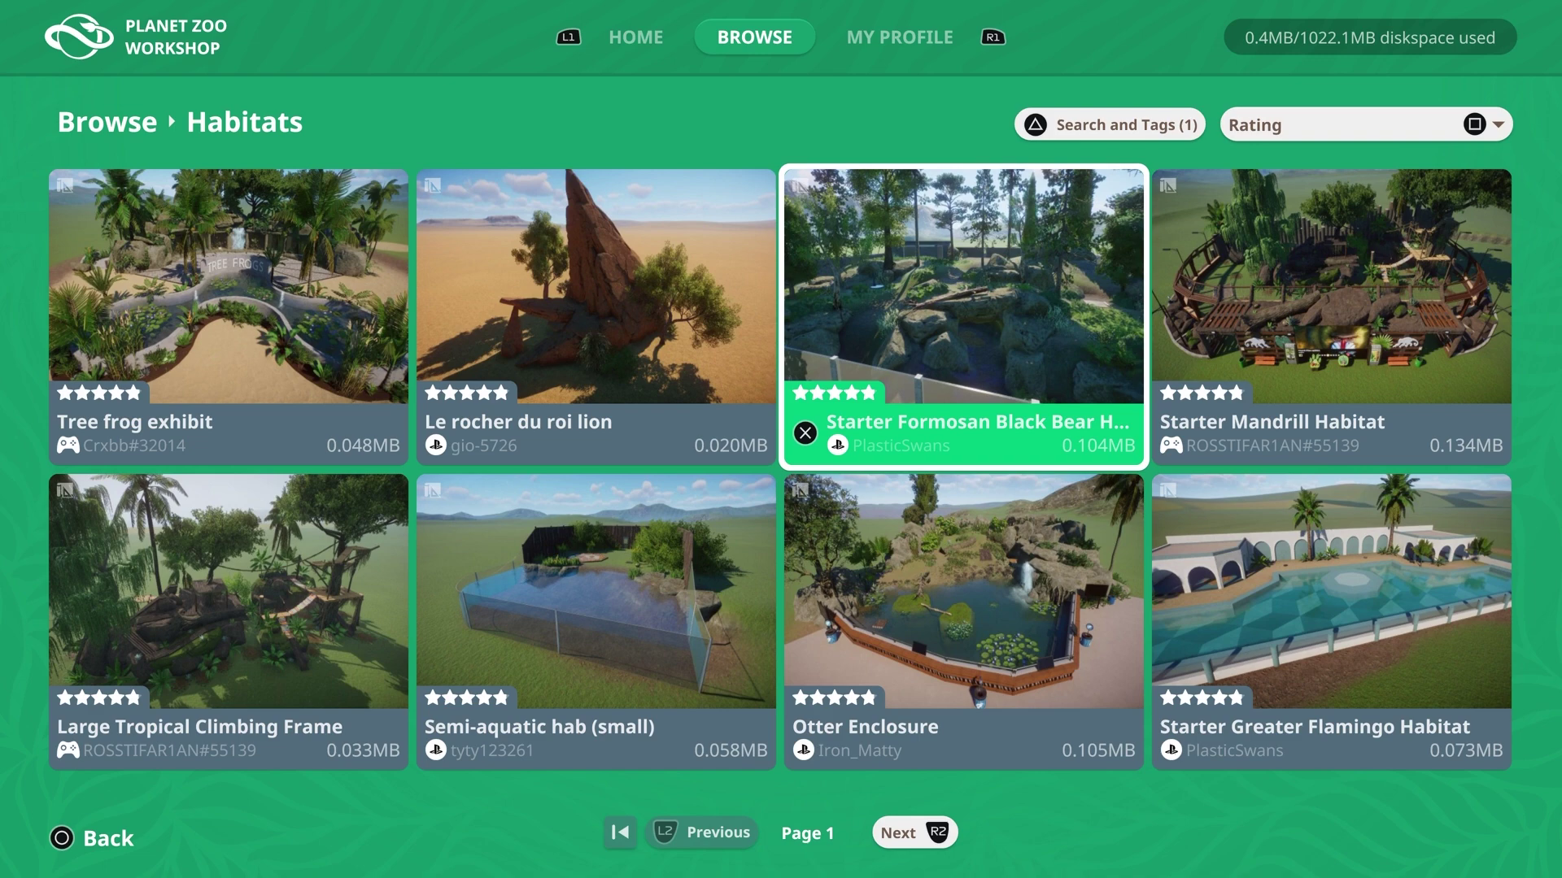
Step: Open the Starter Formosan Black Bear Habitat page and move from its tags to the Author button
key(Return)
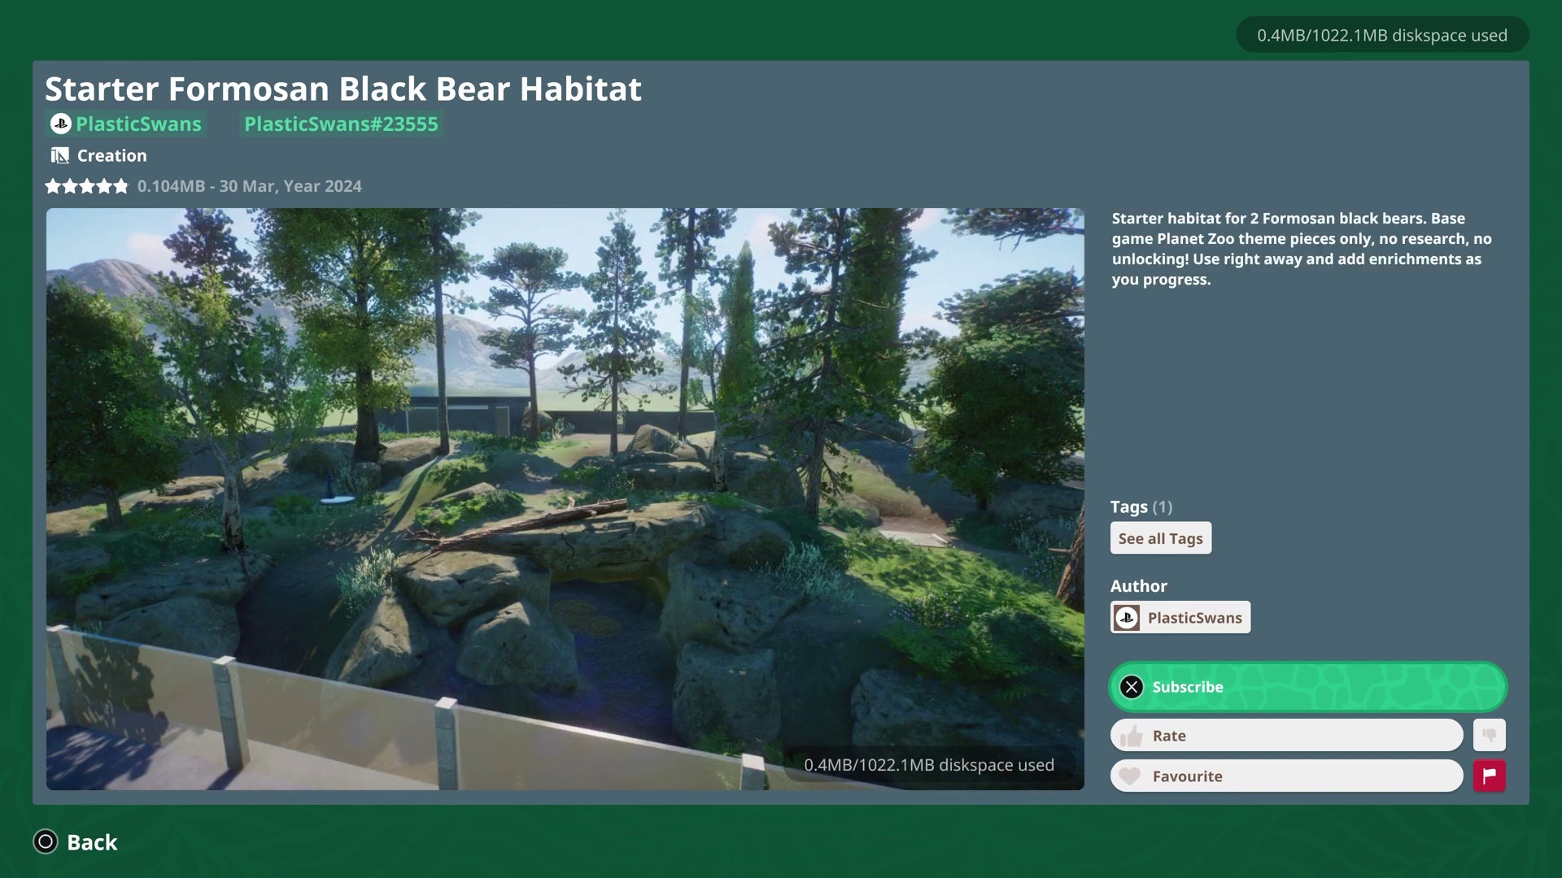
key(Up)
key(Up)
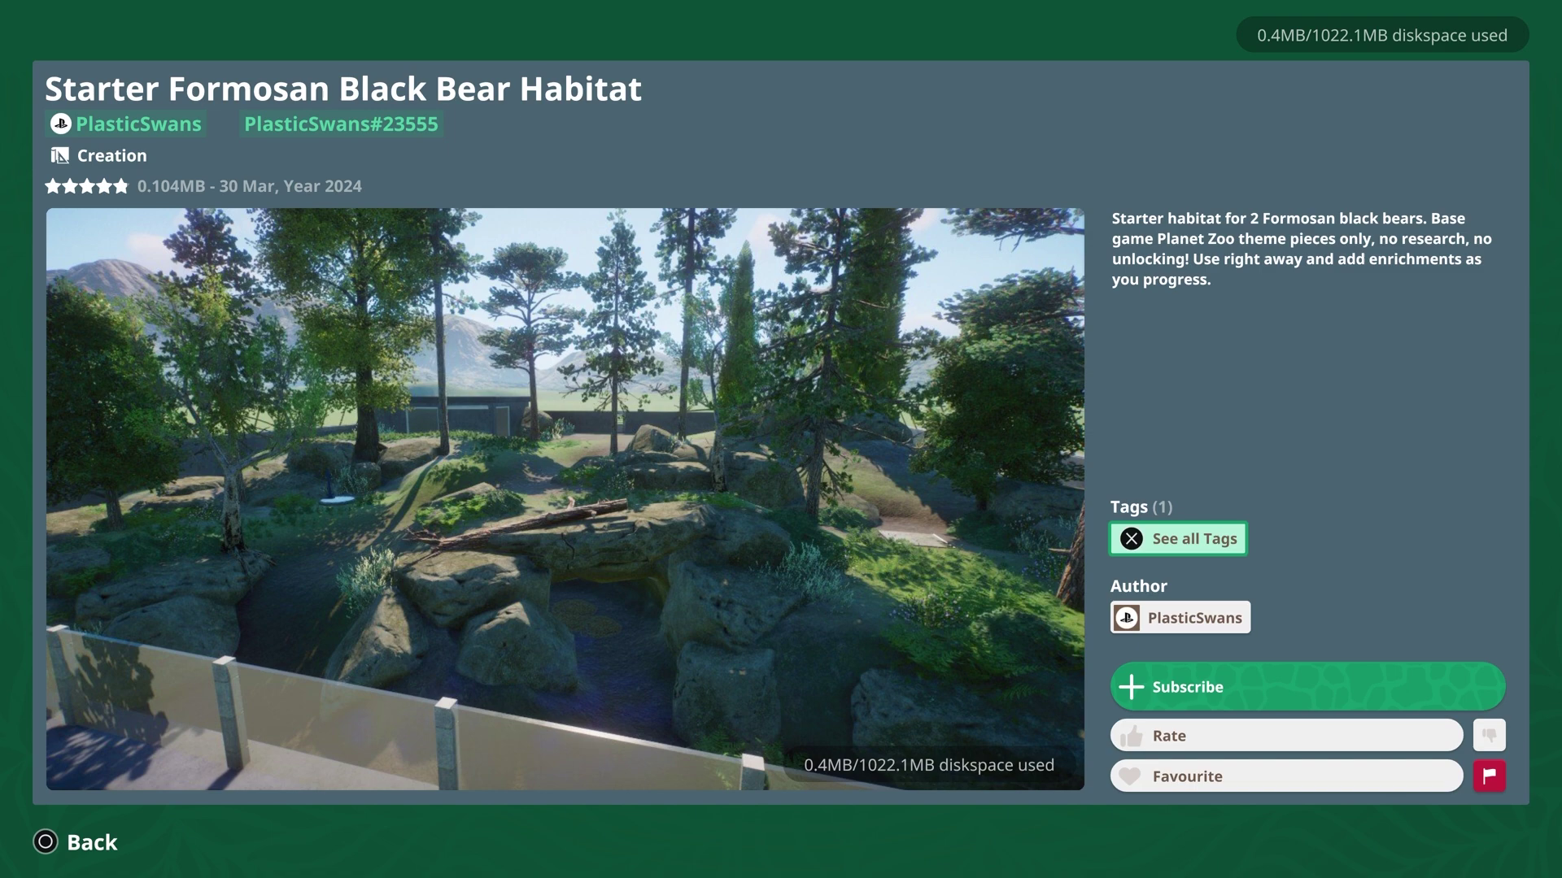
key(Down)
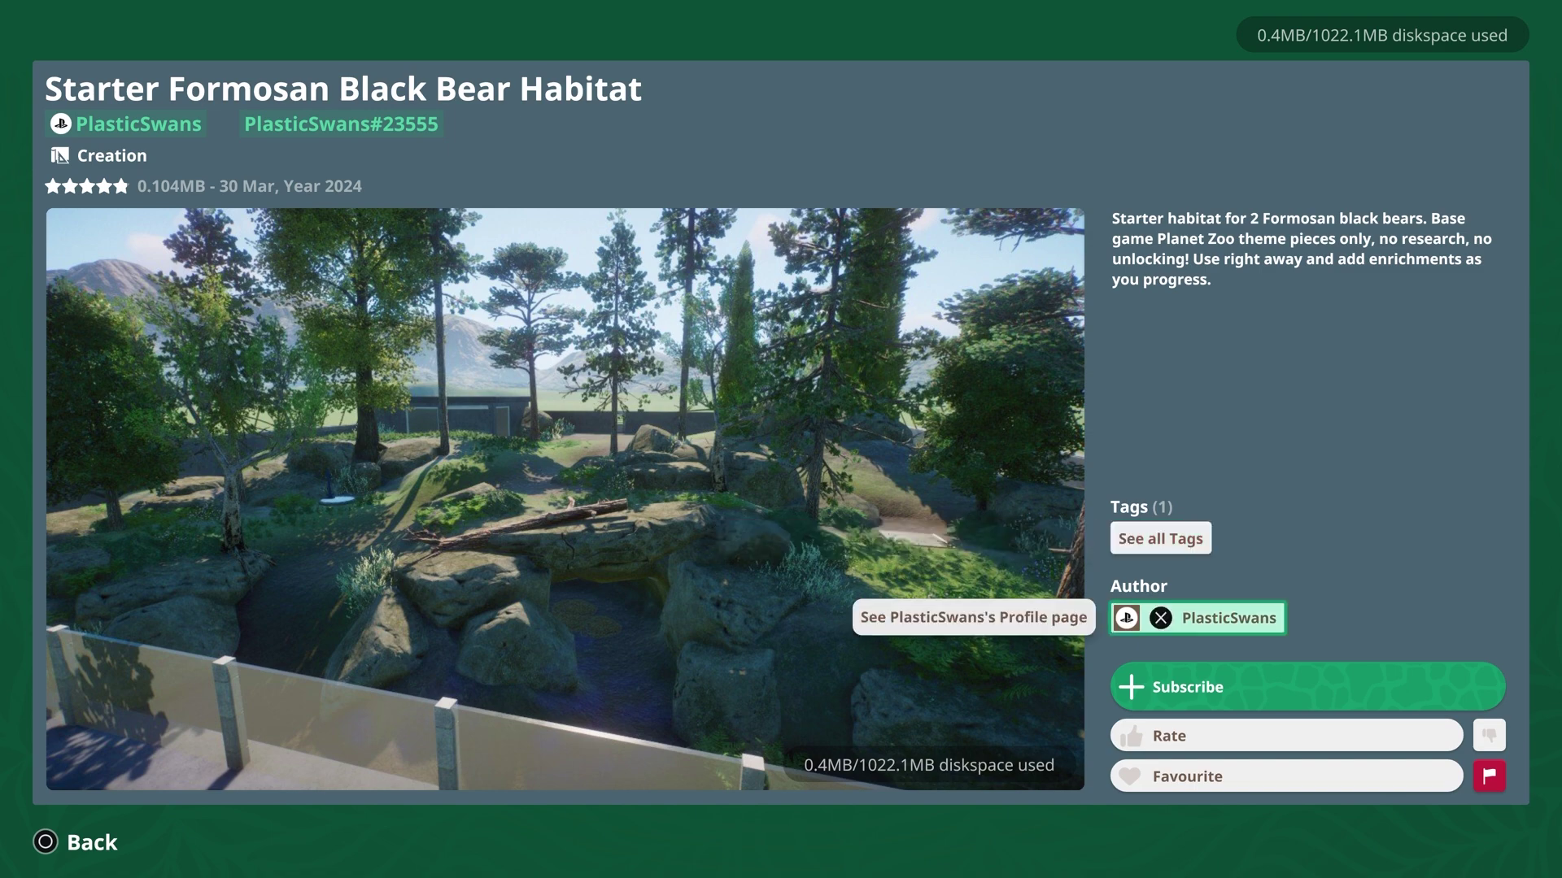
Step: Open the creator's profile and their list of uploaded creations
key(Return)
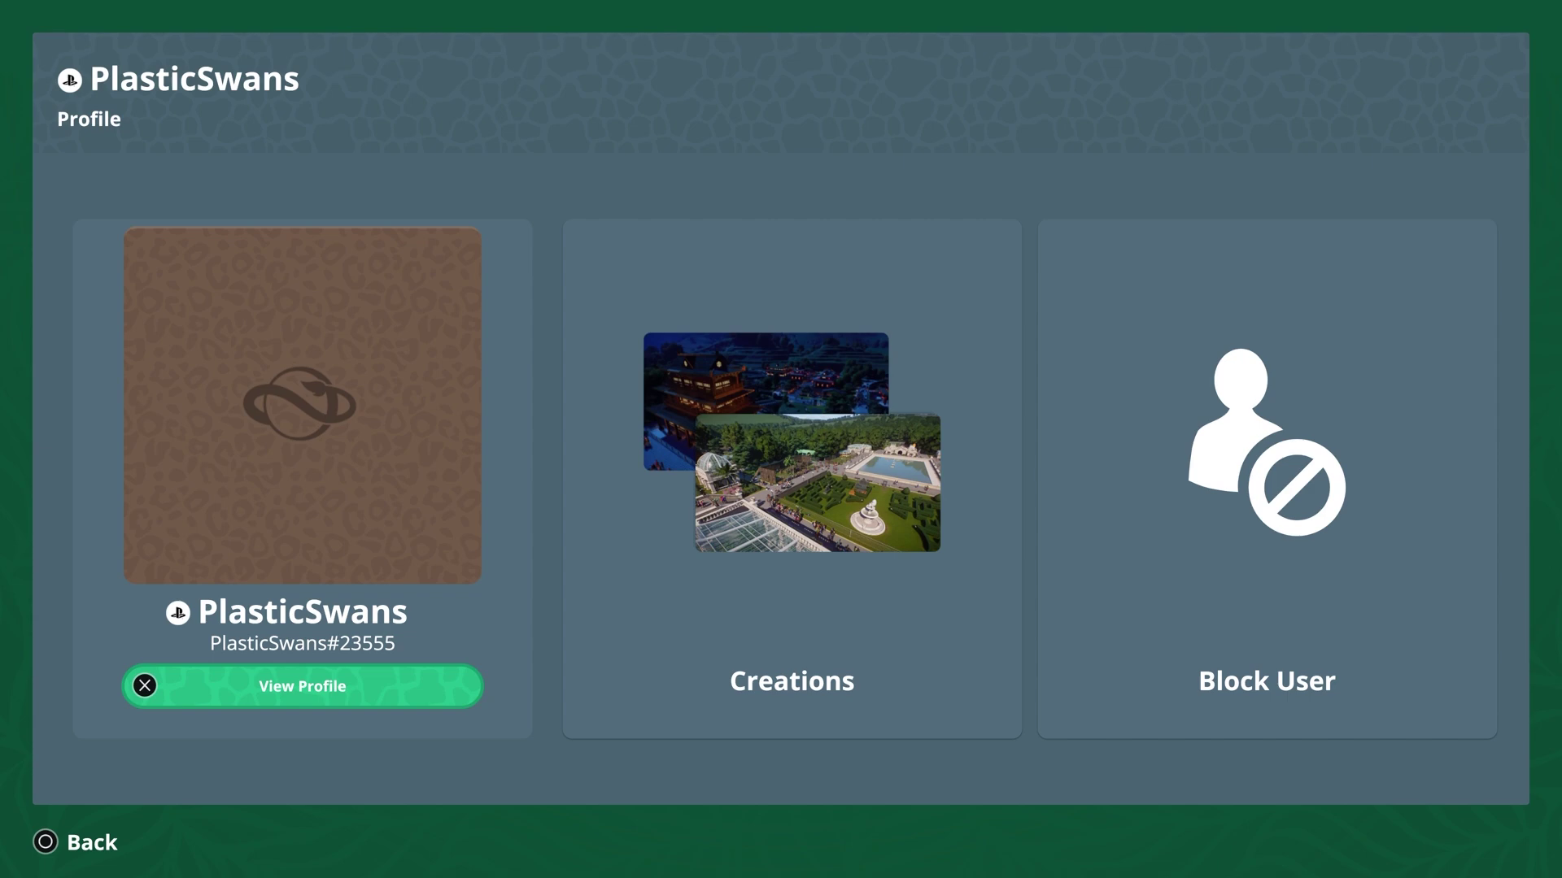
key(Right)
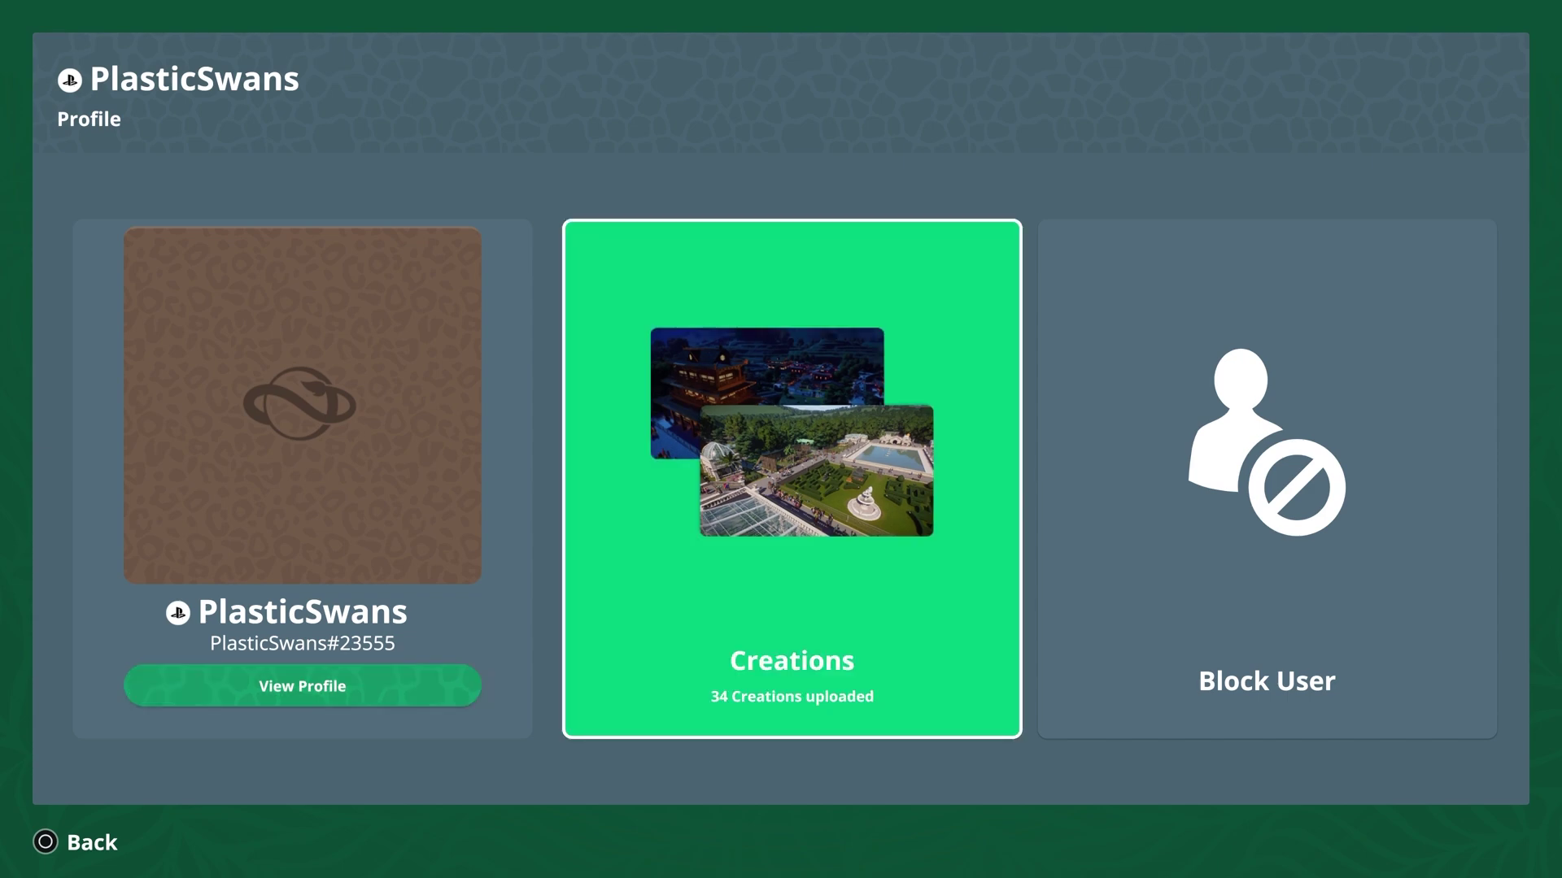
key(Return)
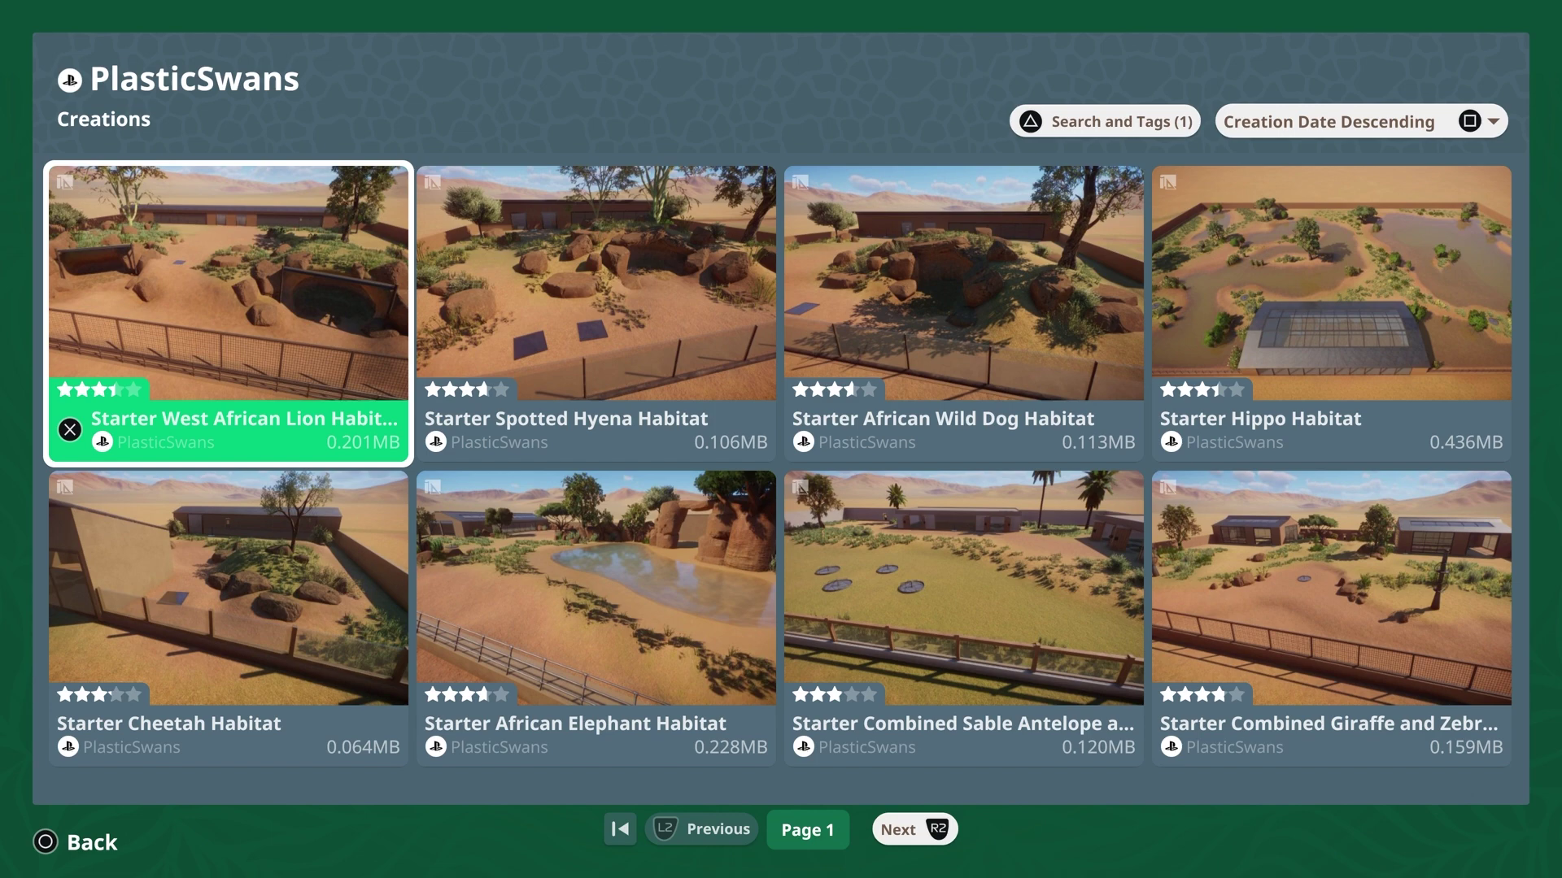
Step: View pages 2 and 3 of the creations, then return to Workshop Browse
key(R2)
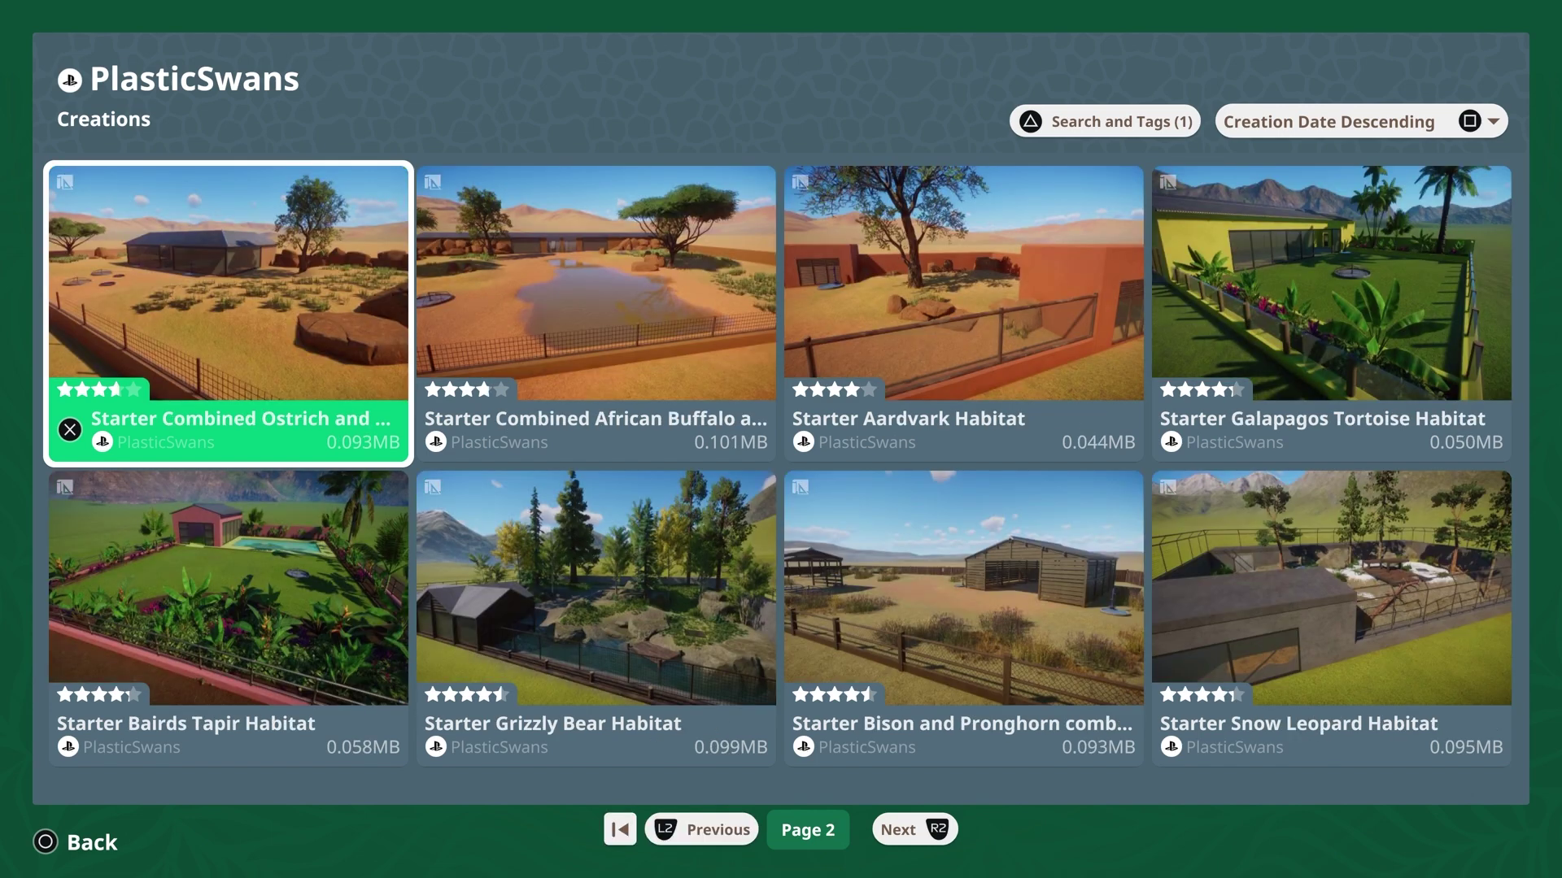
key(Page_Down)
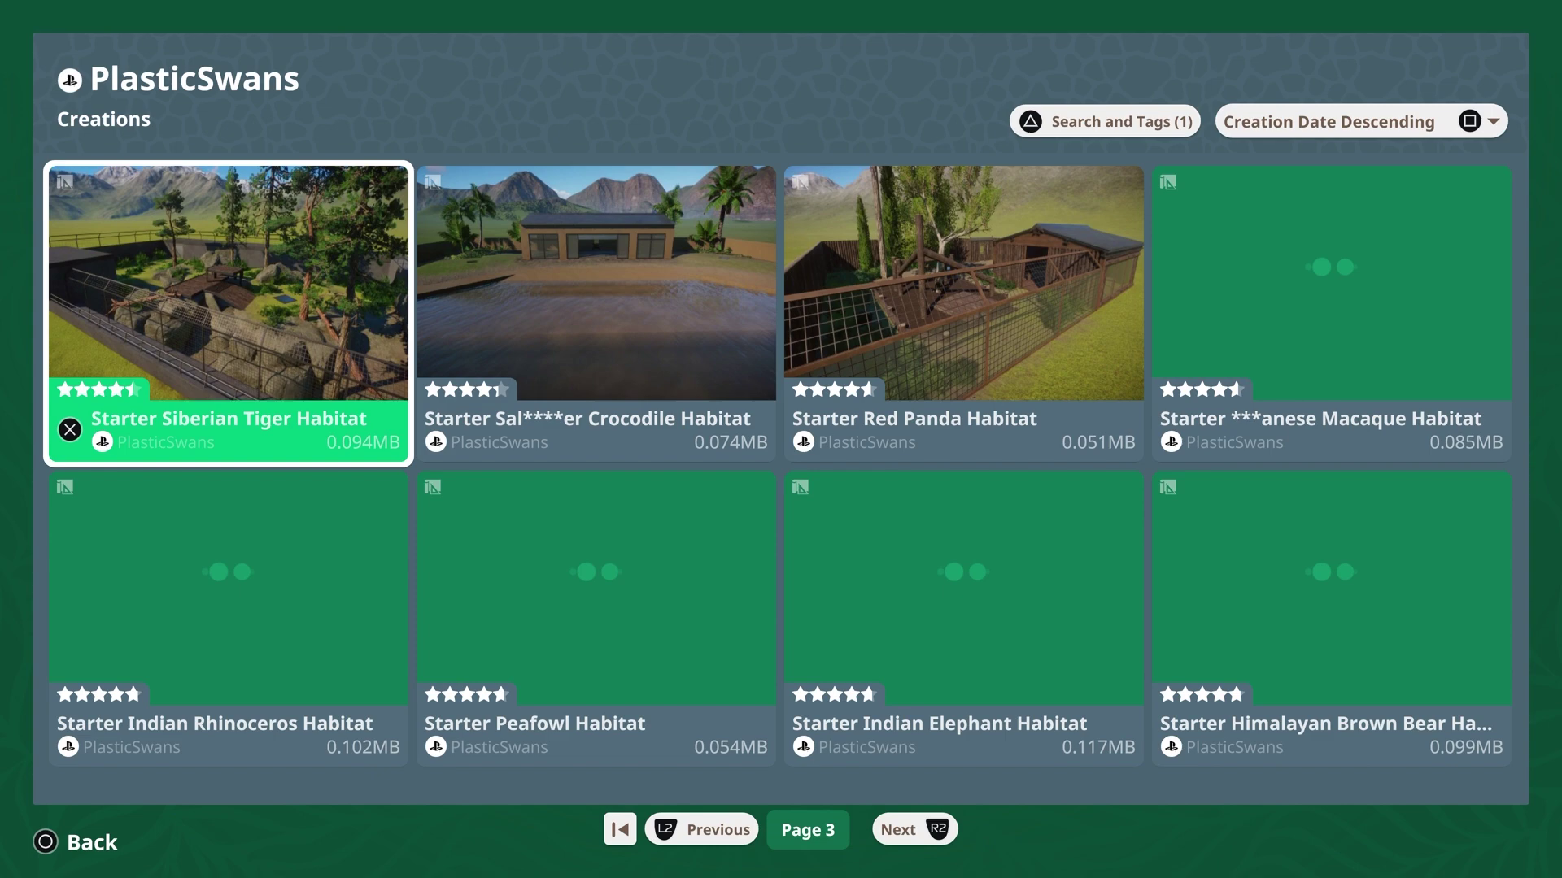
key(Escape)
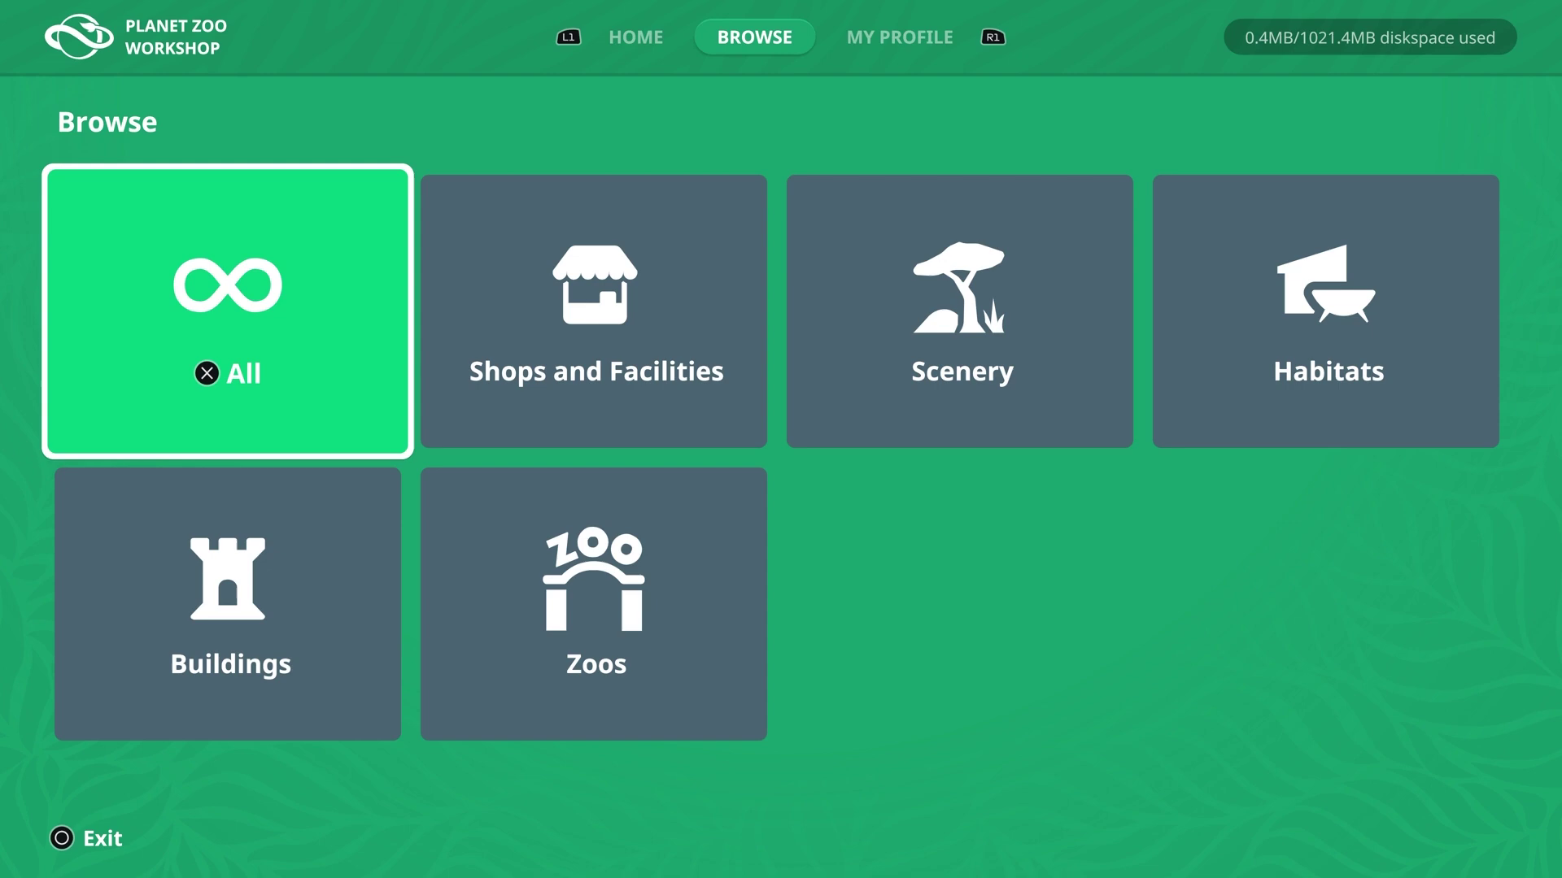
Step: Open the All tile to list every creation sorted by Publication Date
key(Return)
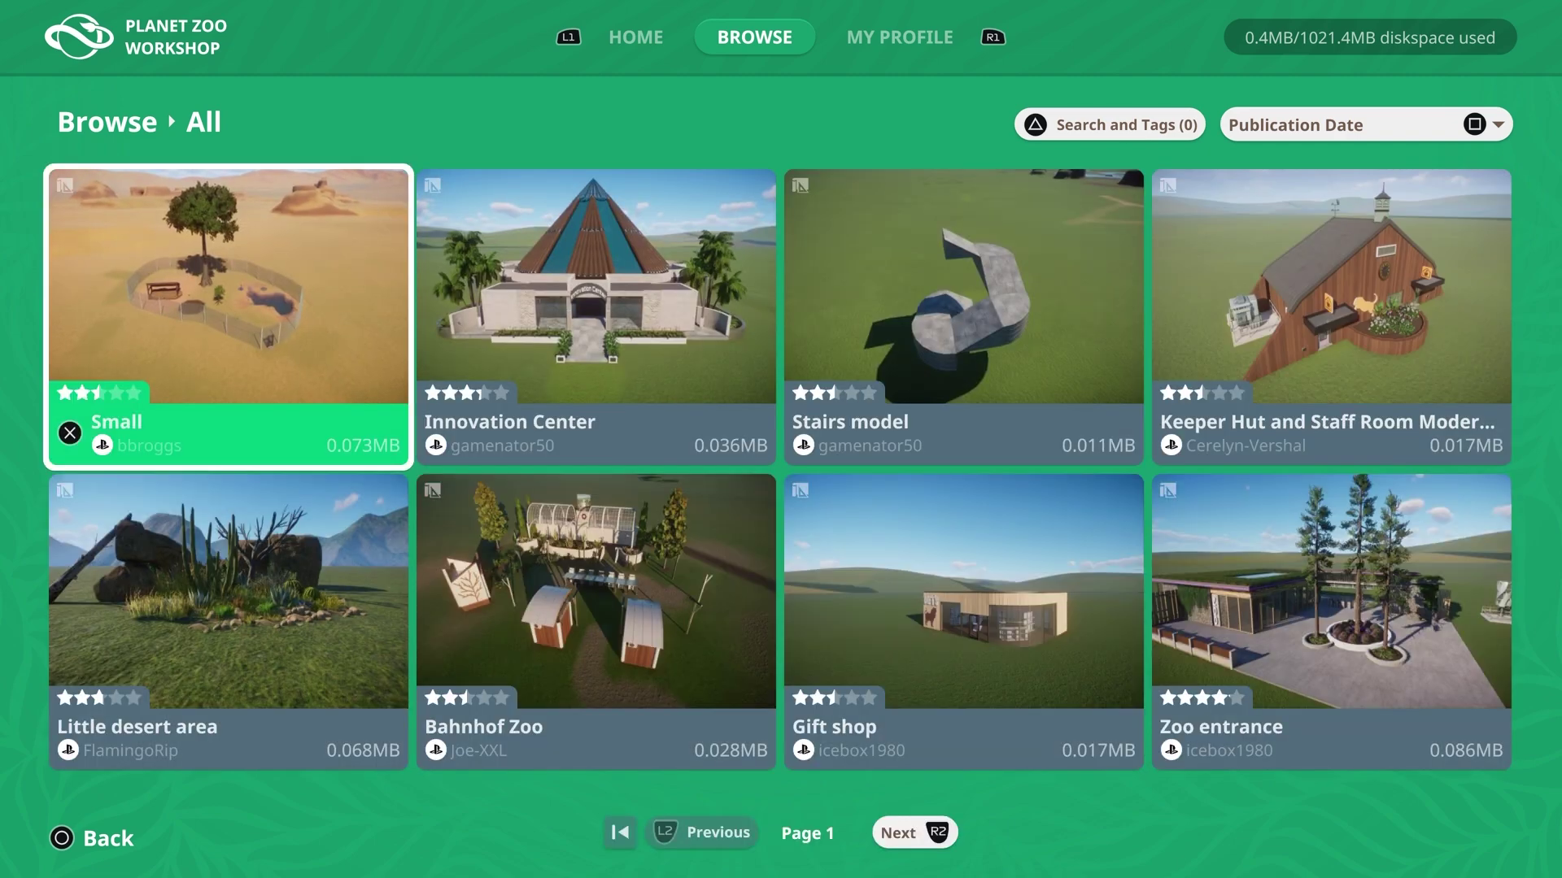
Step: In the Search and Tags panel, search for 'Barn' and apply it to the All listing
key(y)
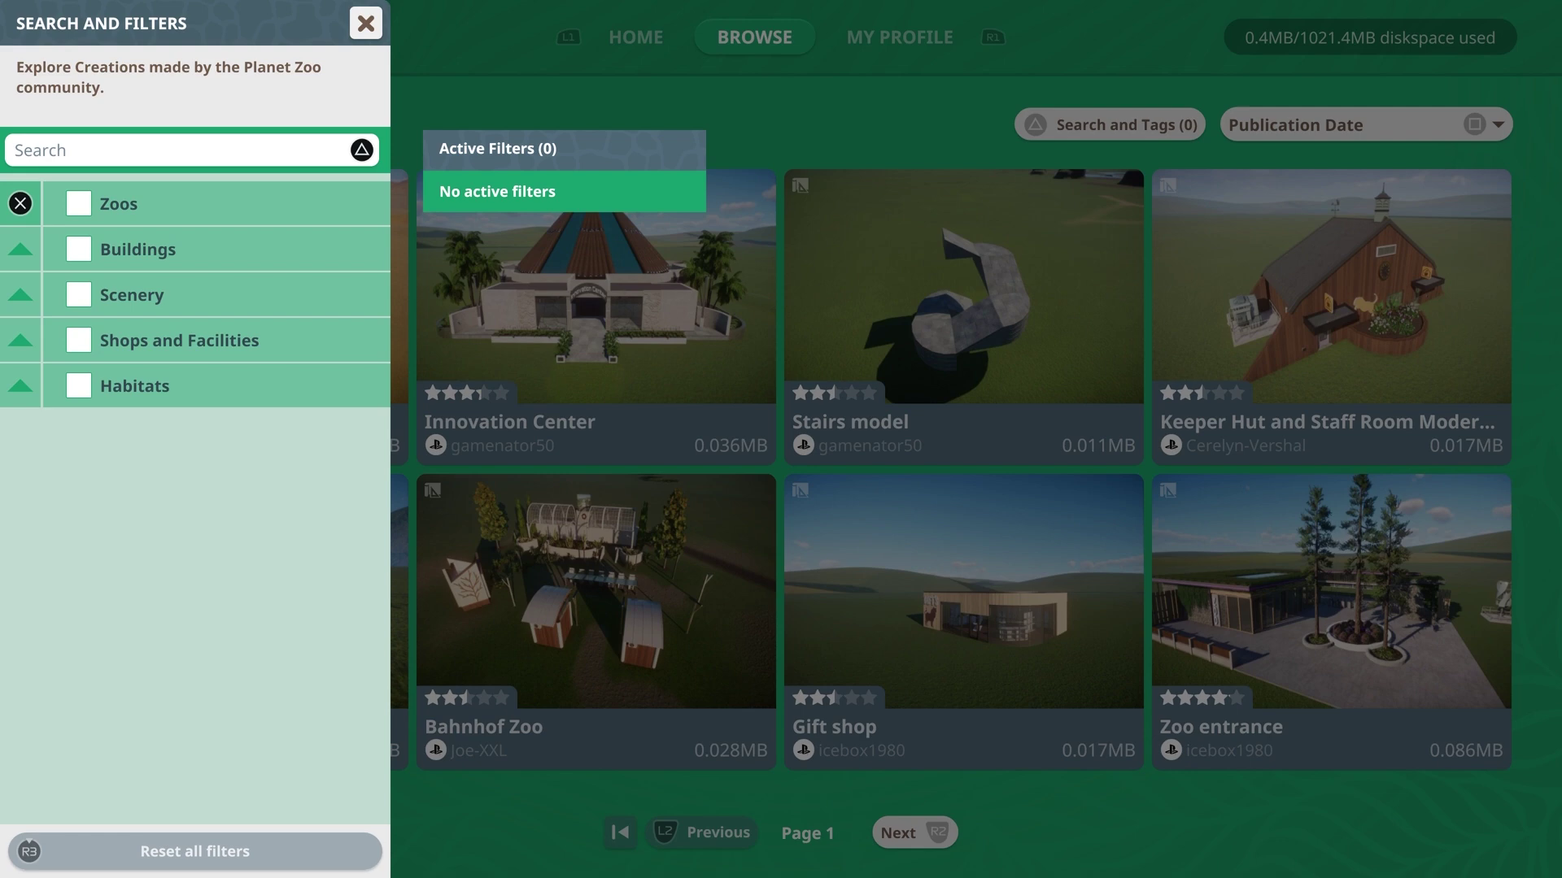
key(Return)
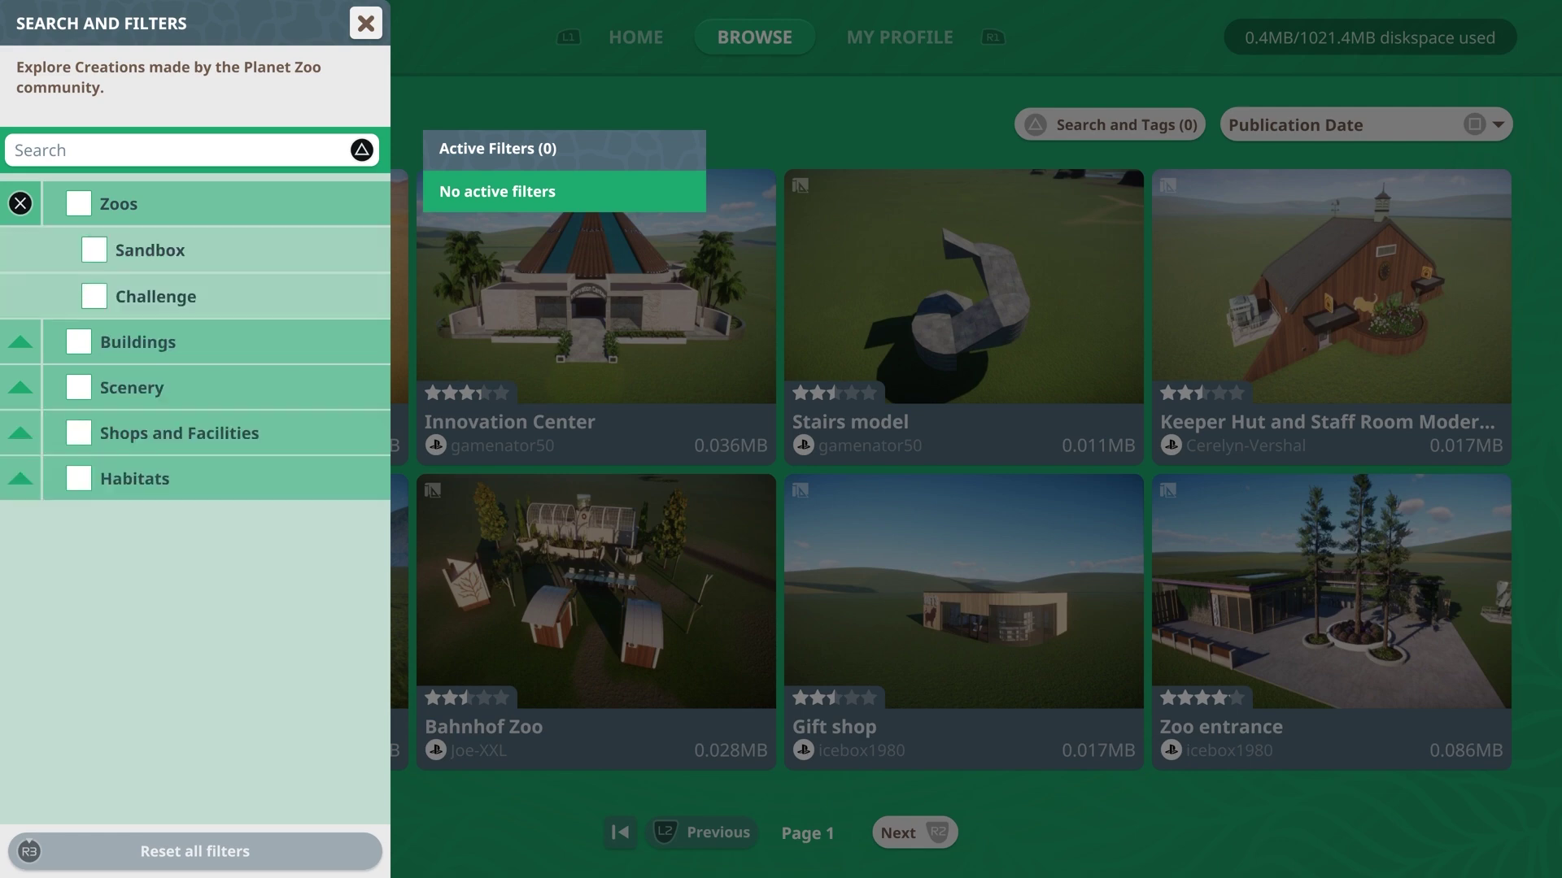
key(Return)
key(y)
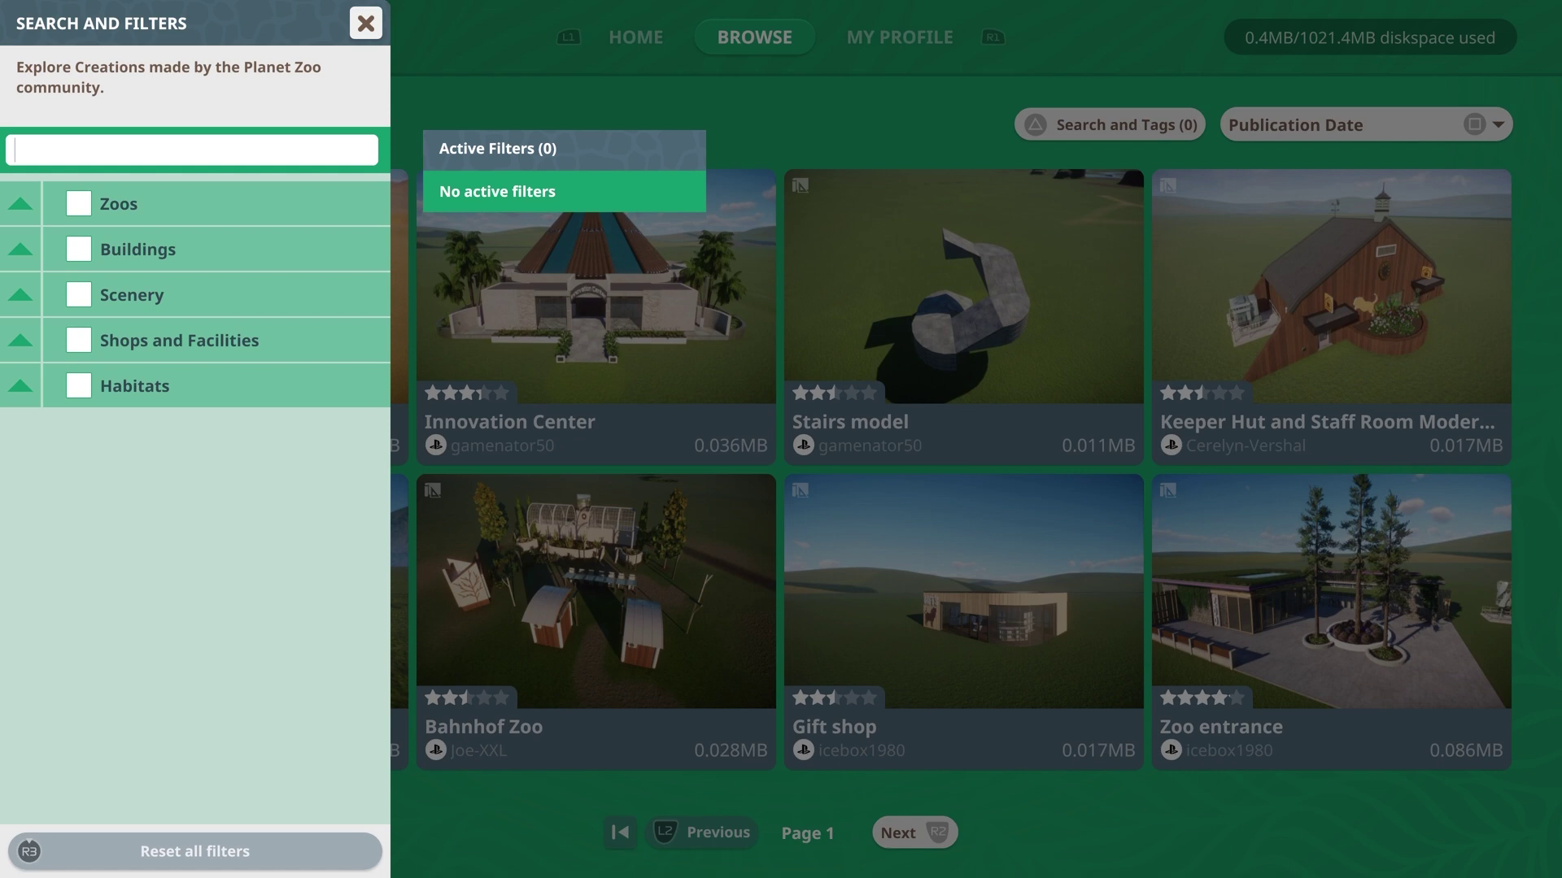
text(Barn)
key(Return)
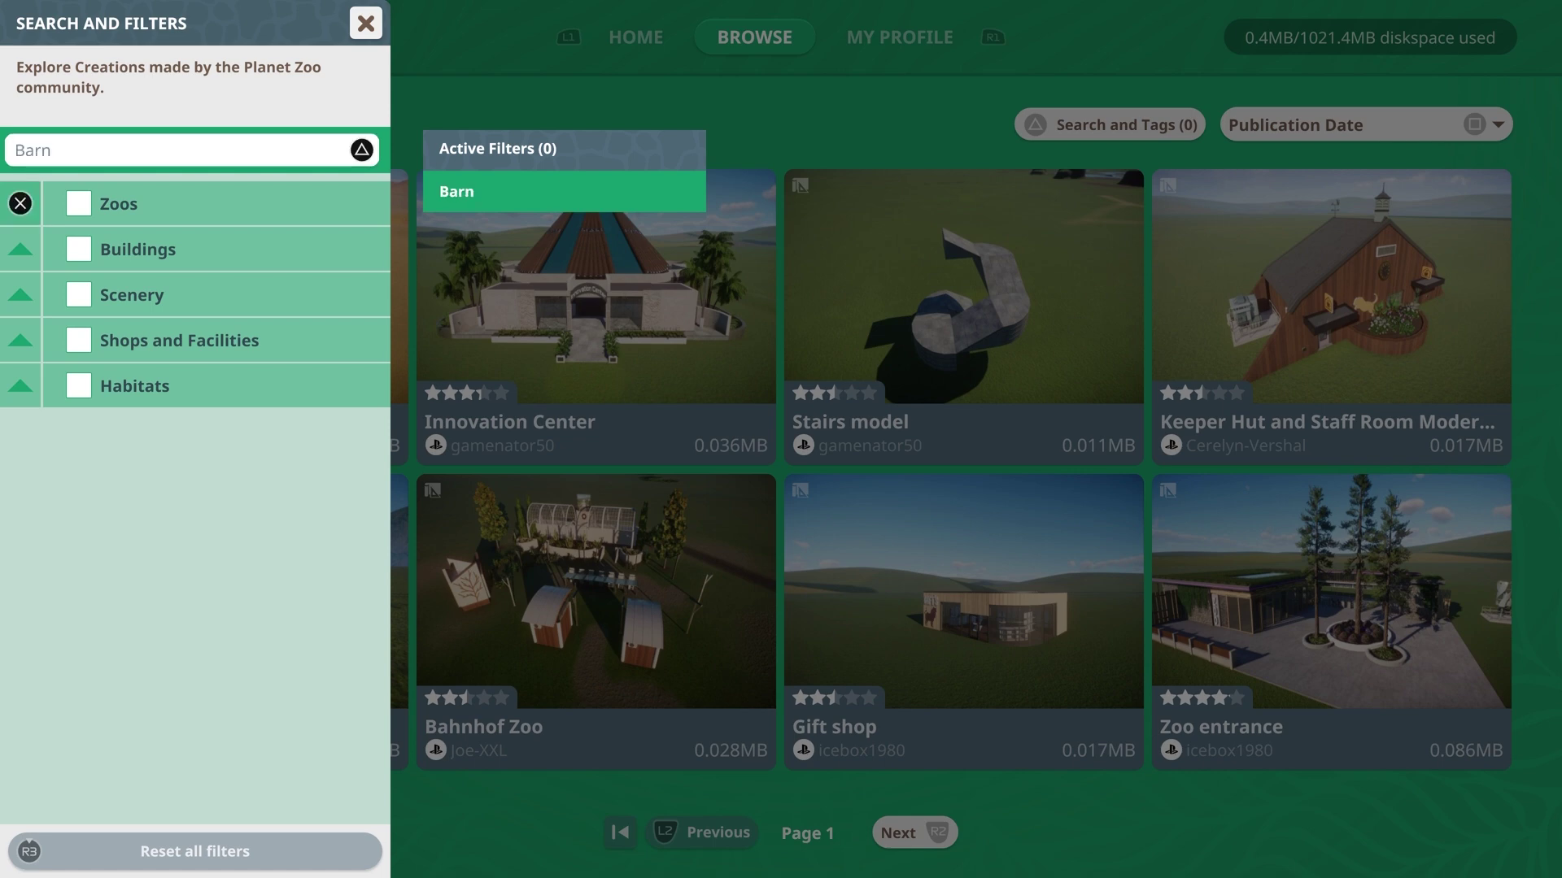
key(Escape)
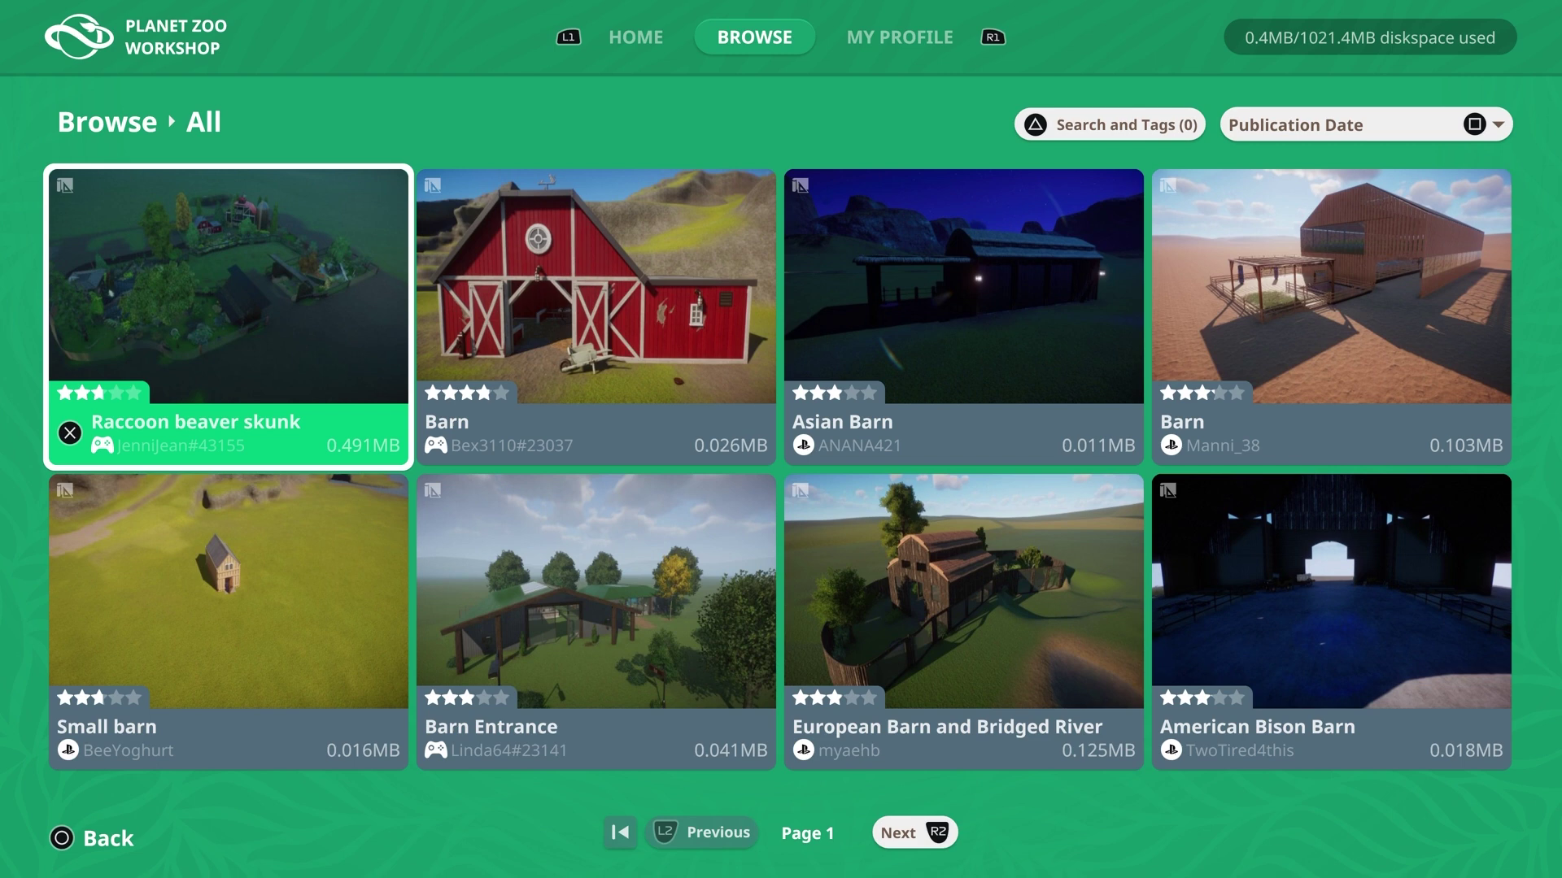
Step: Change the Barn results' sort order from Publication Date to Rating
key(square)
key(Down)
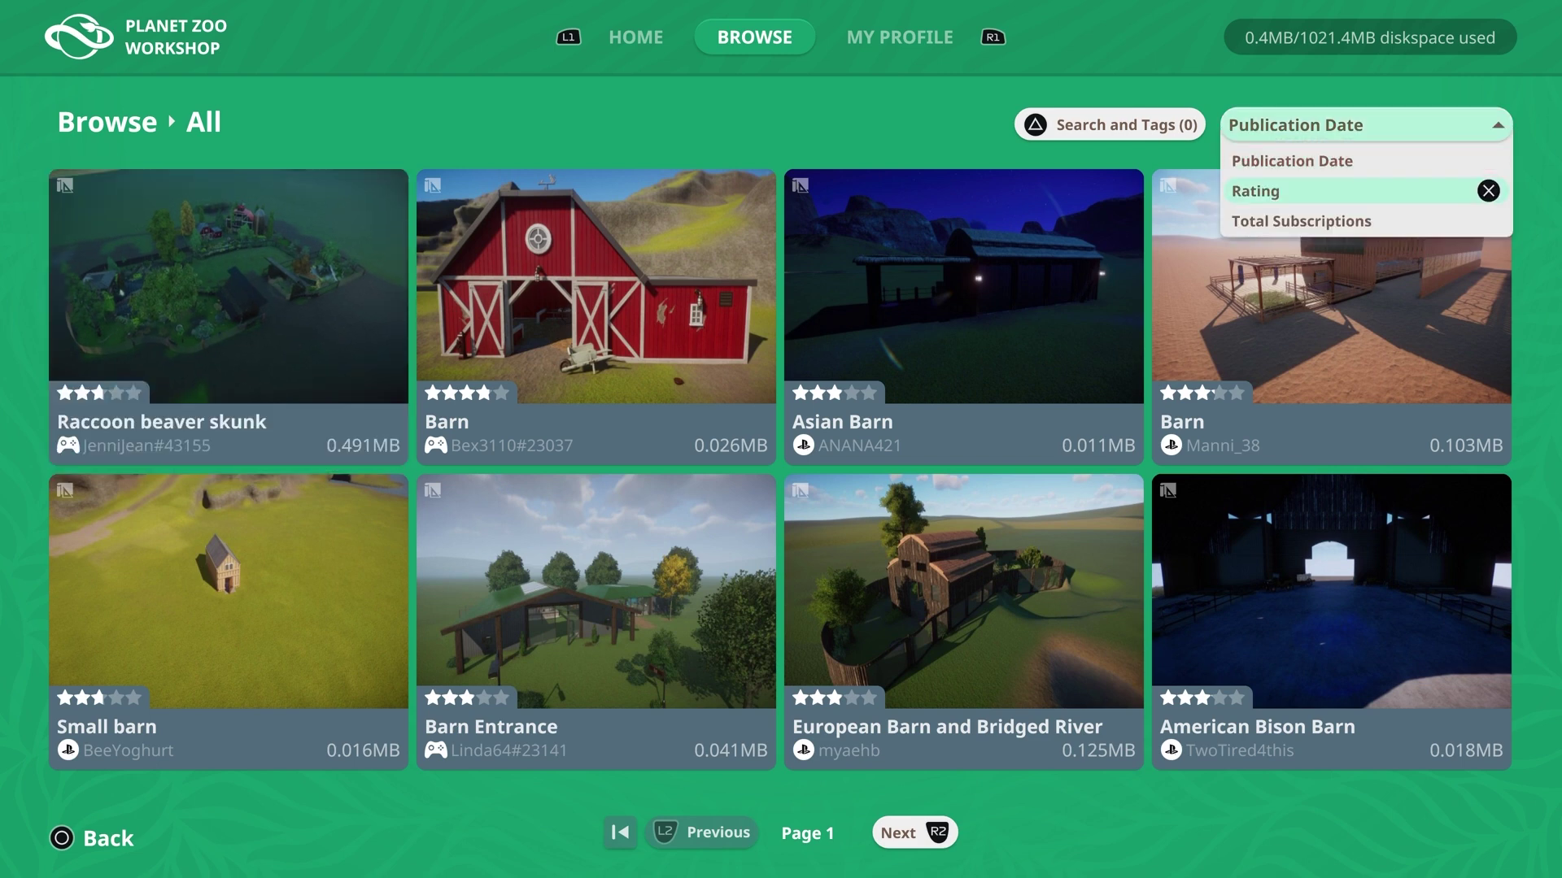
key(Return)
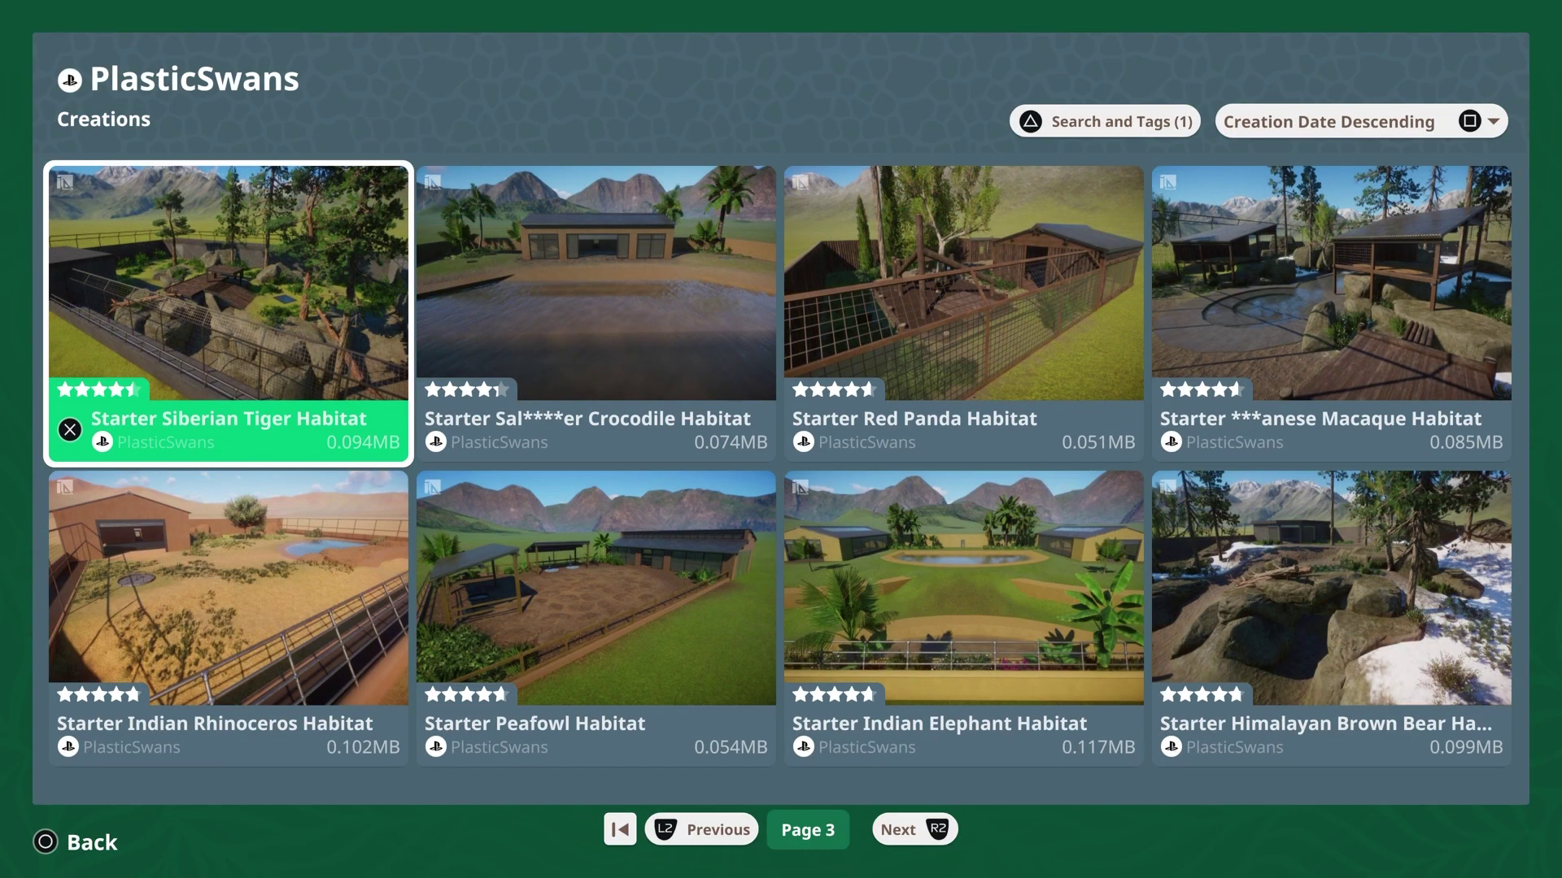
Step: Open Starter Siberian Tiger Habitat's details and move down to the Rate button
key(Return)
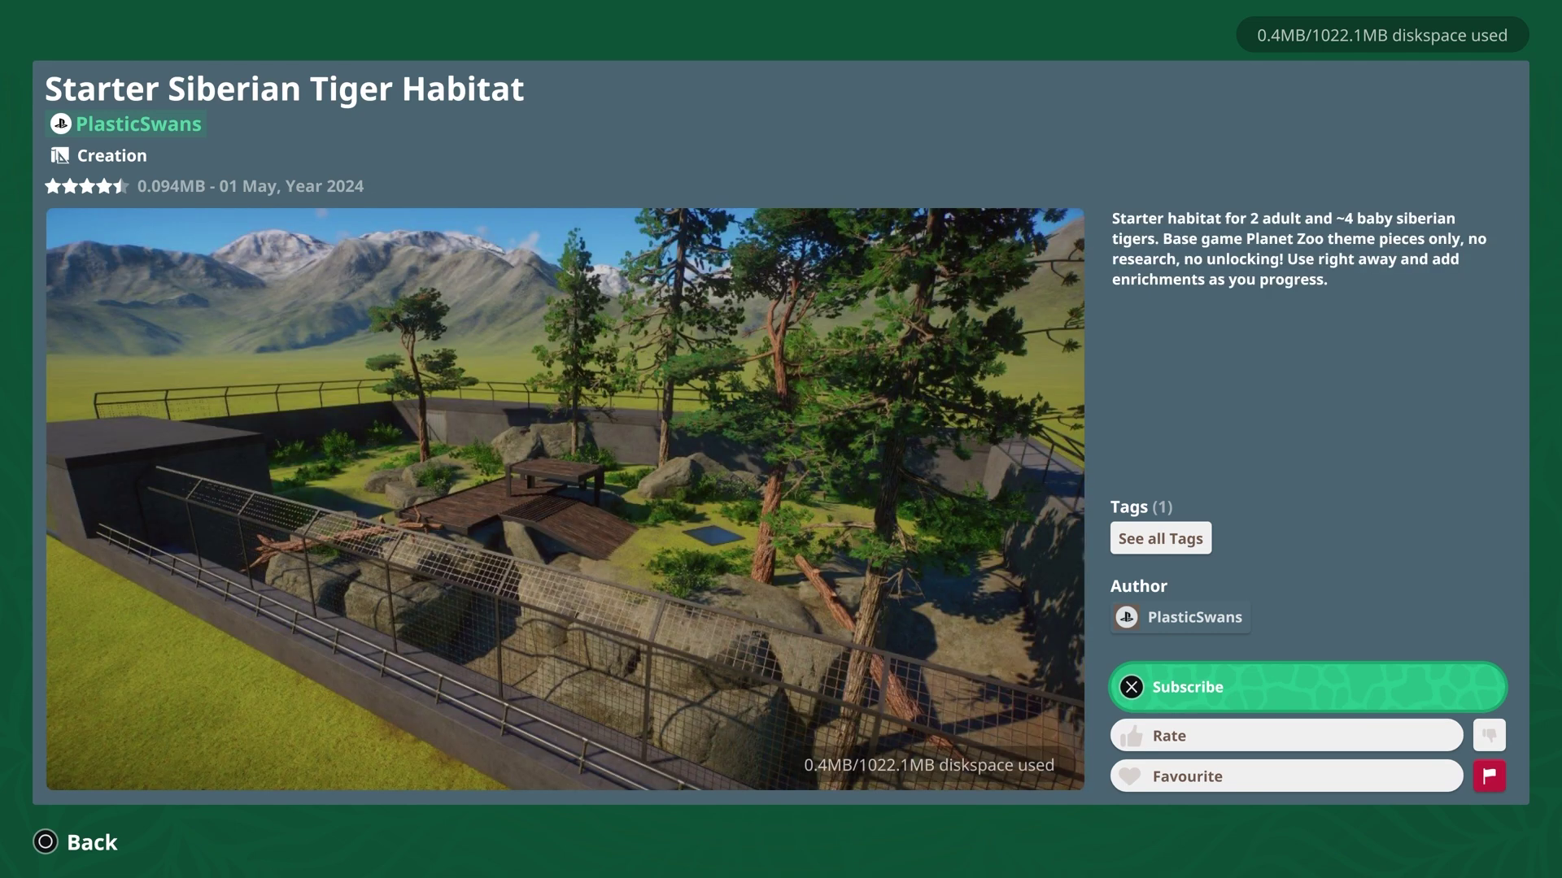
key(Down)
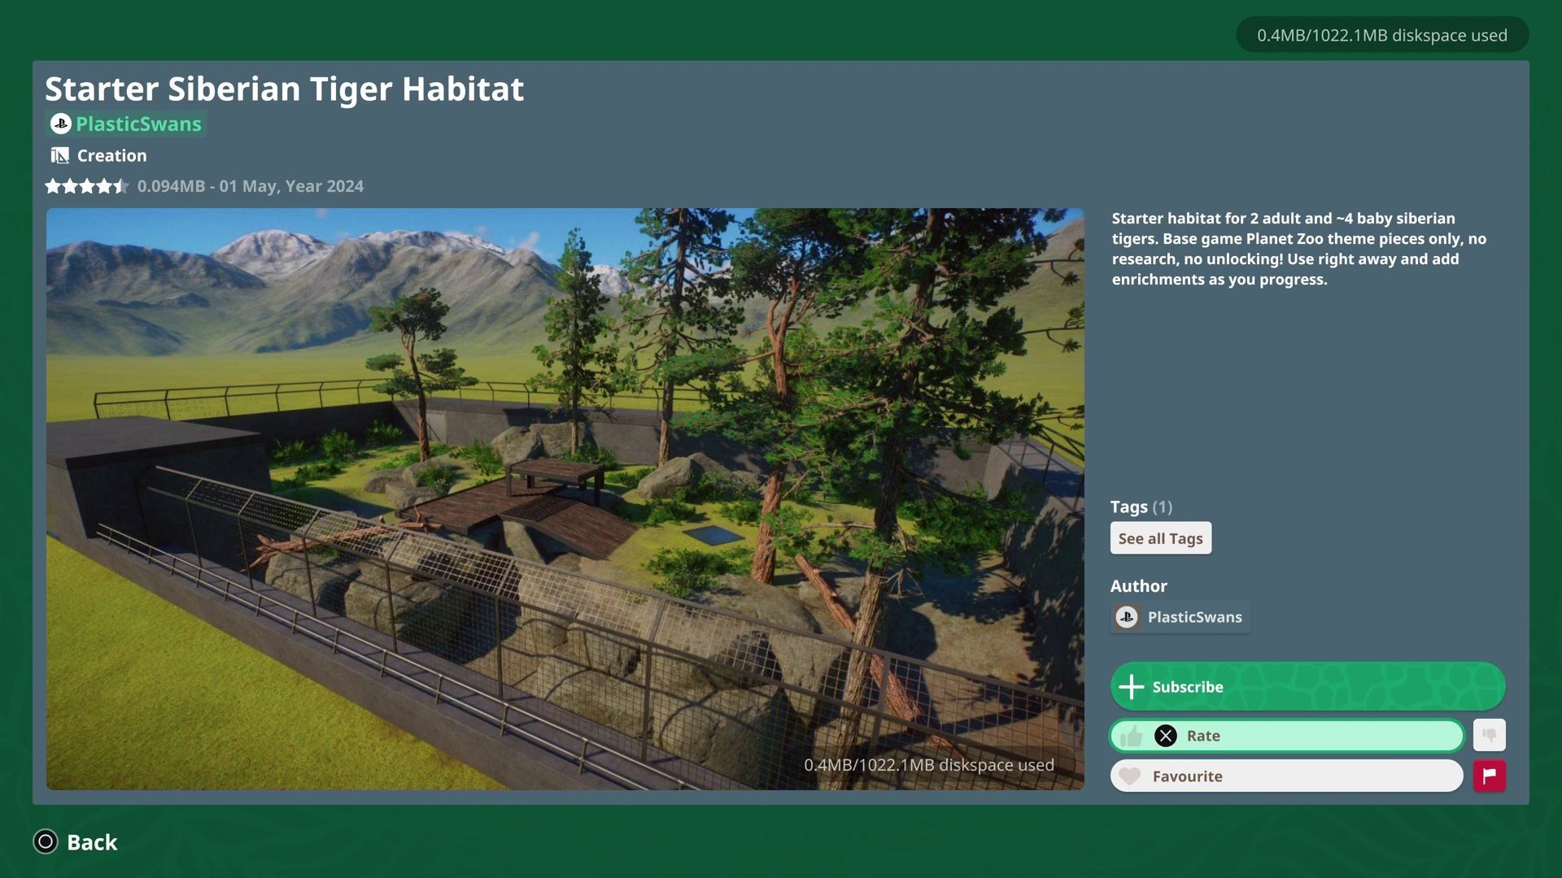
Step: Subscribe to and download the Starter Siberian Tiger Habitat from the Workshop
key(Up)
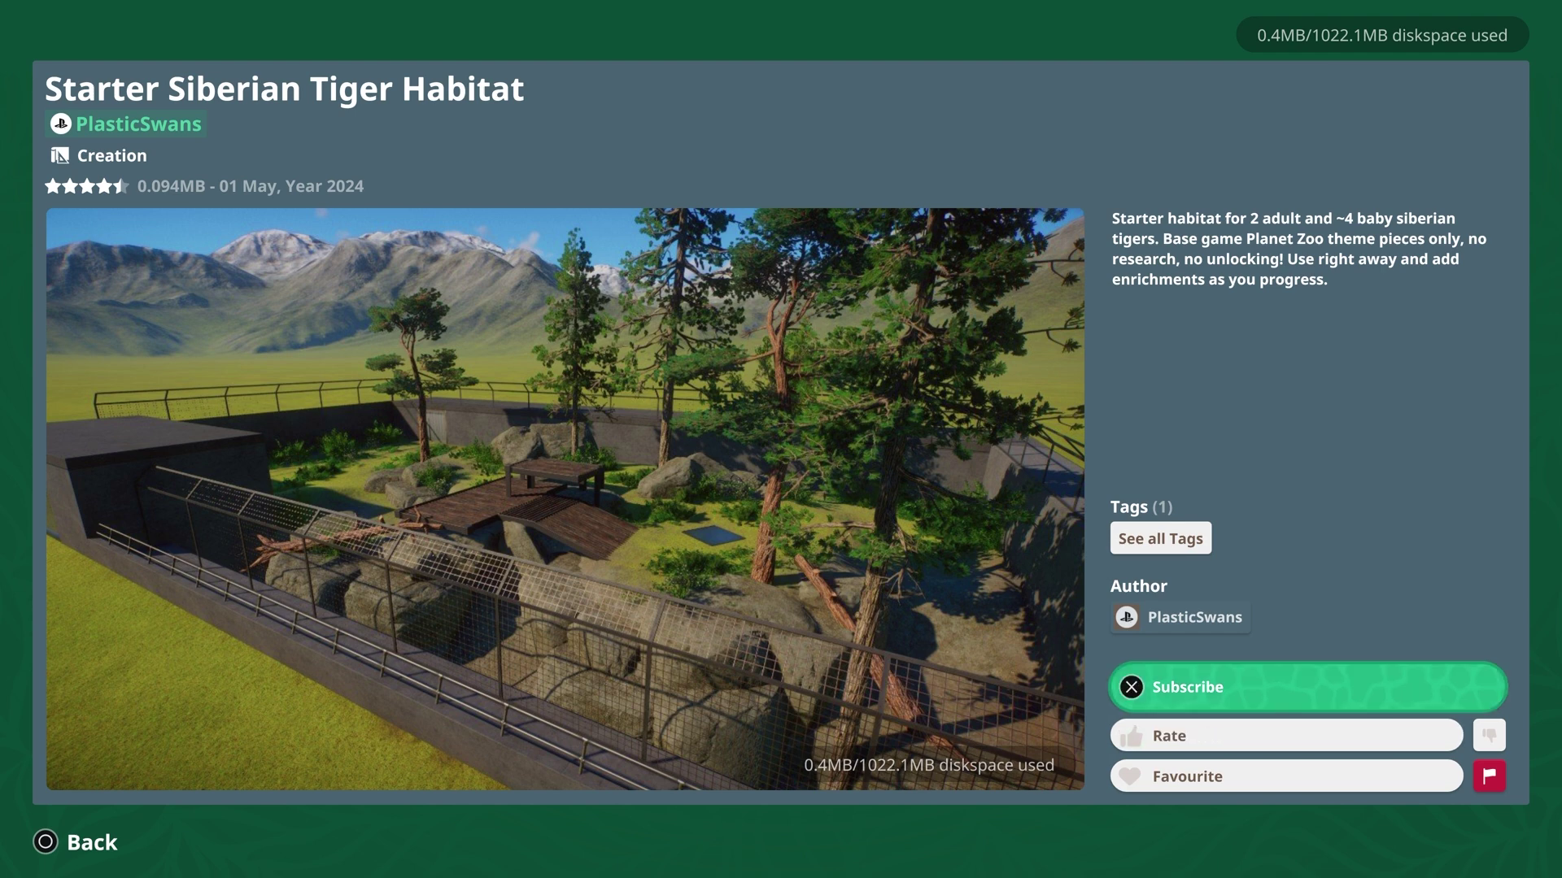
key(Return)
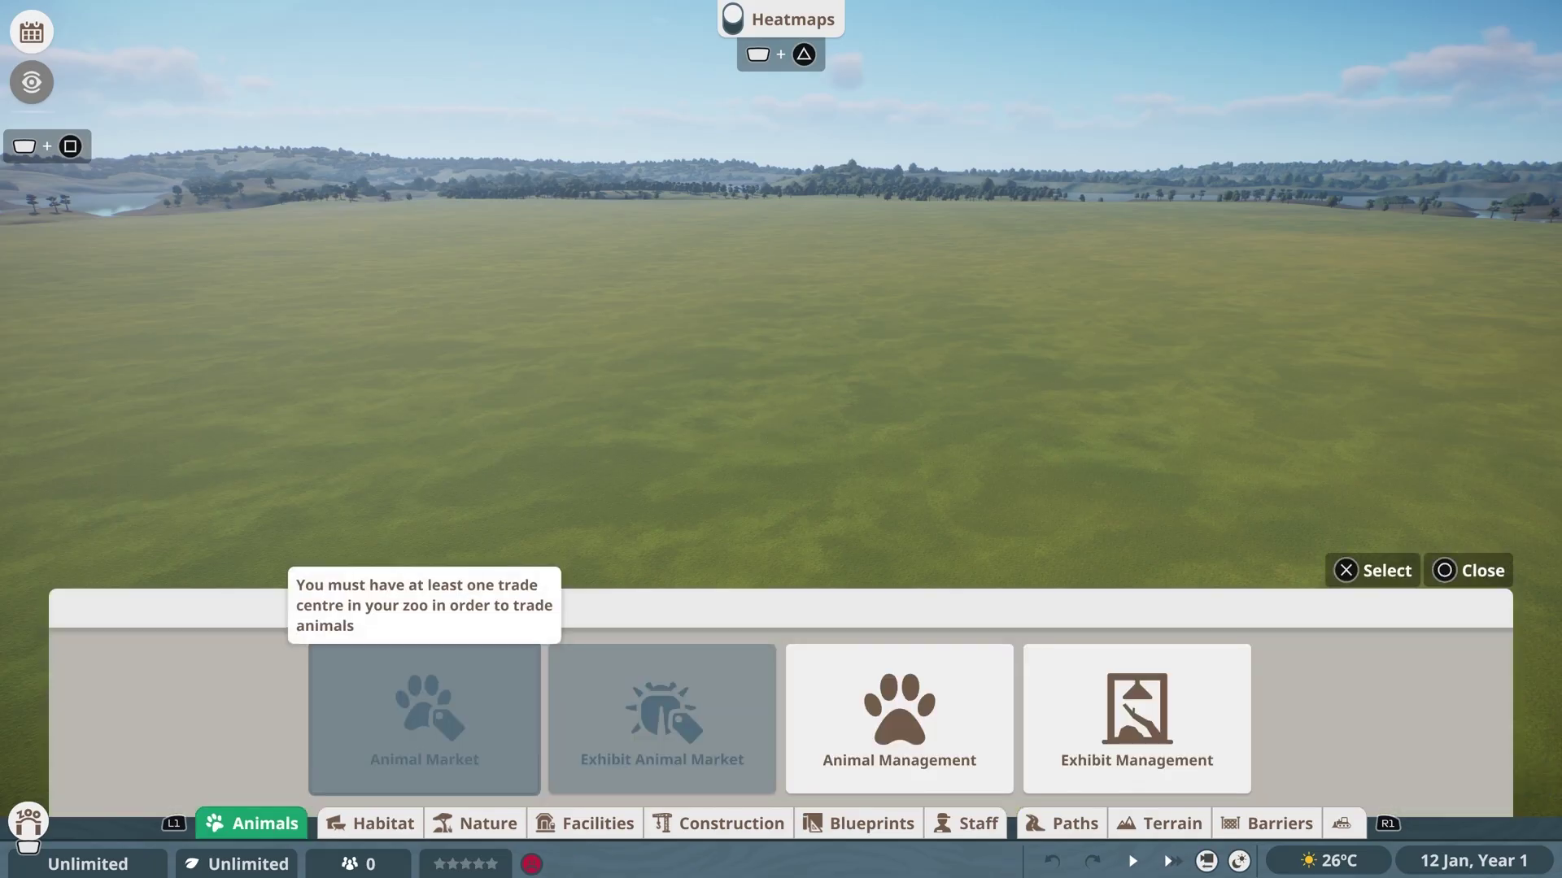
Step: Filter the Blueprints catalogue to the Frontier Workshop downloads category
key(e)
key(e)
key(e)
key(e)
key(e)
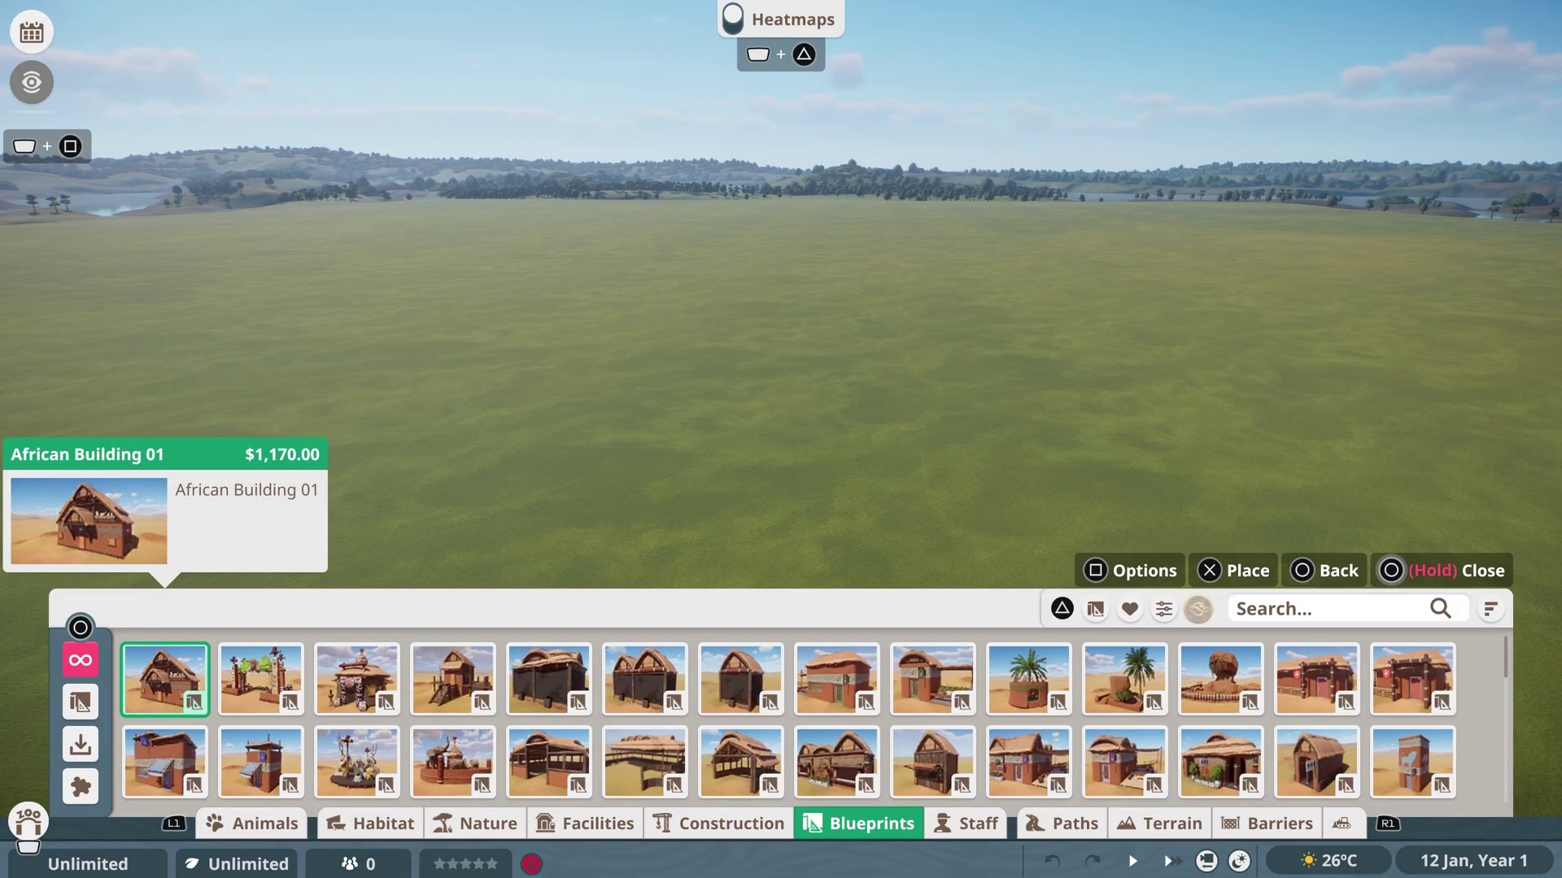
key(Escape)
key(Down)
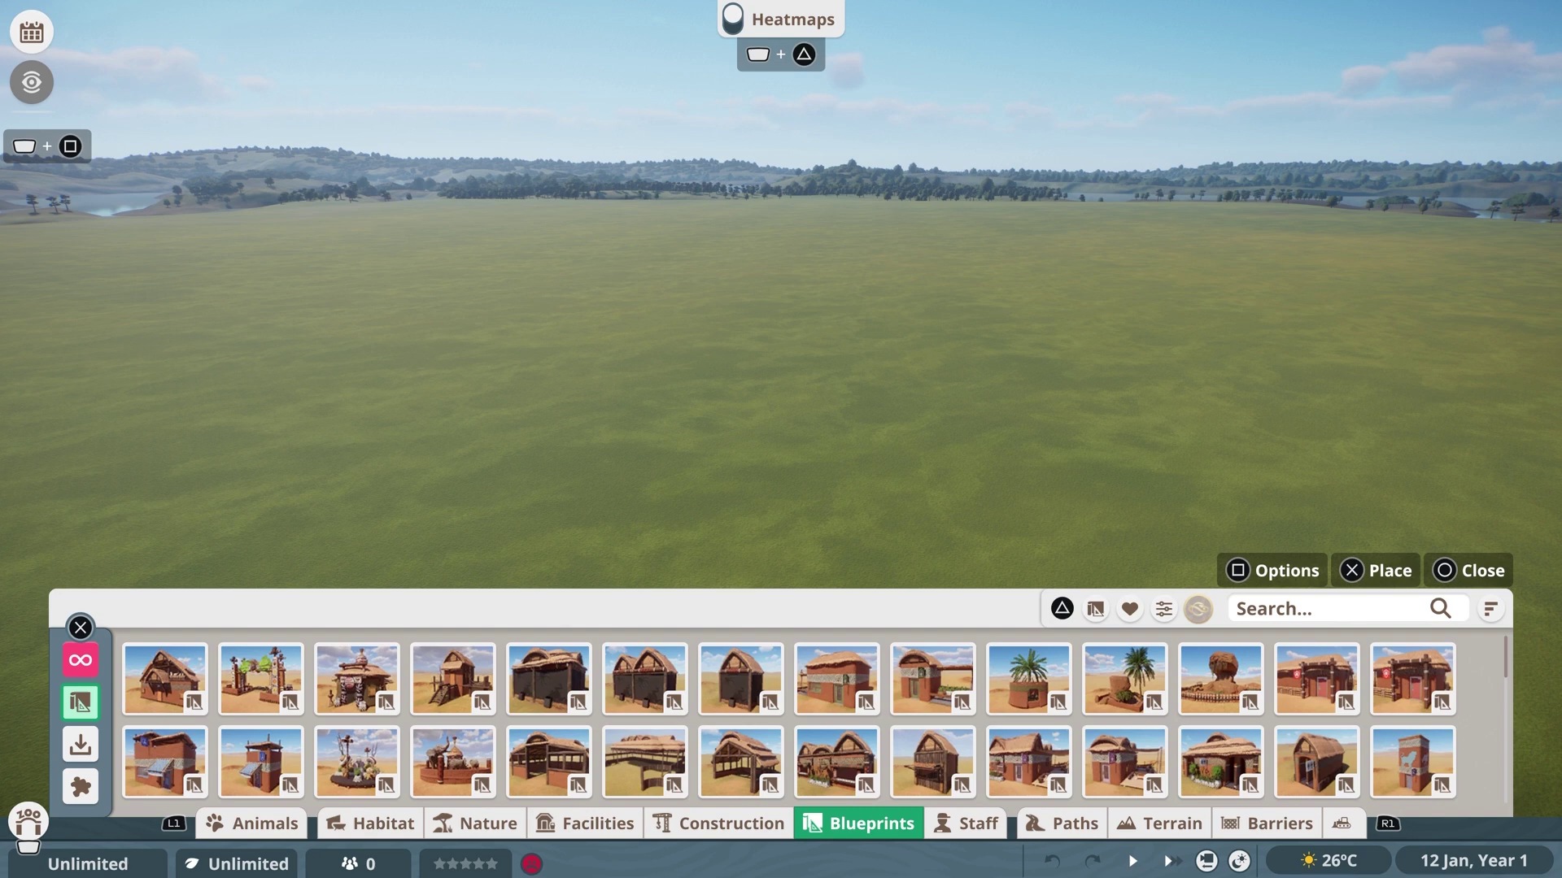
key(Return)
key(Down)
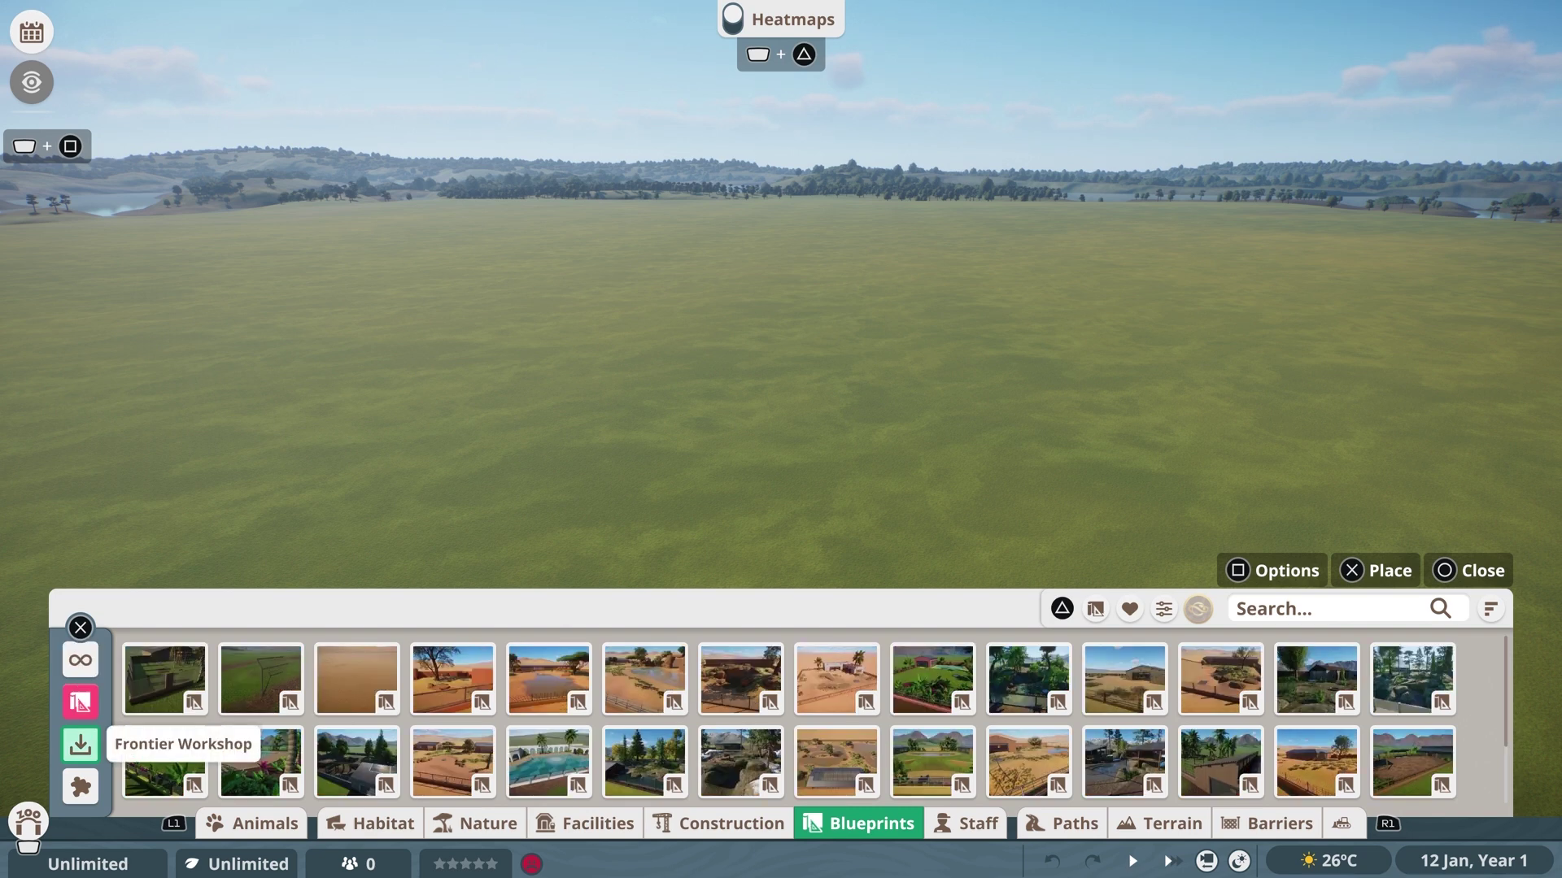
key(Return)
Step: Place the Starter Siberian Tiger Habitat blueprint on the empty grassland
key(Right)
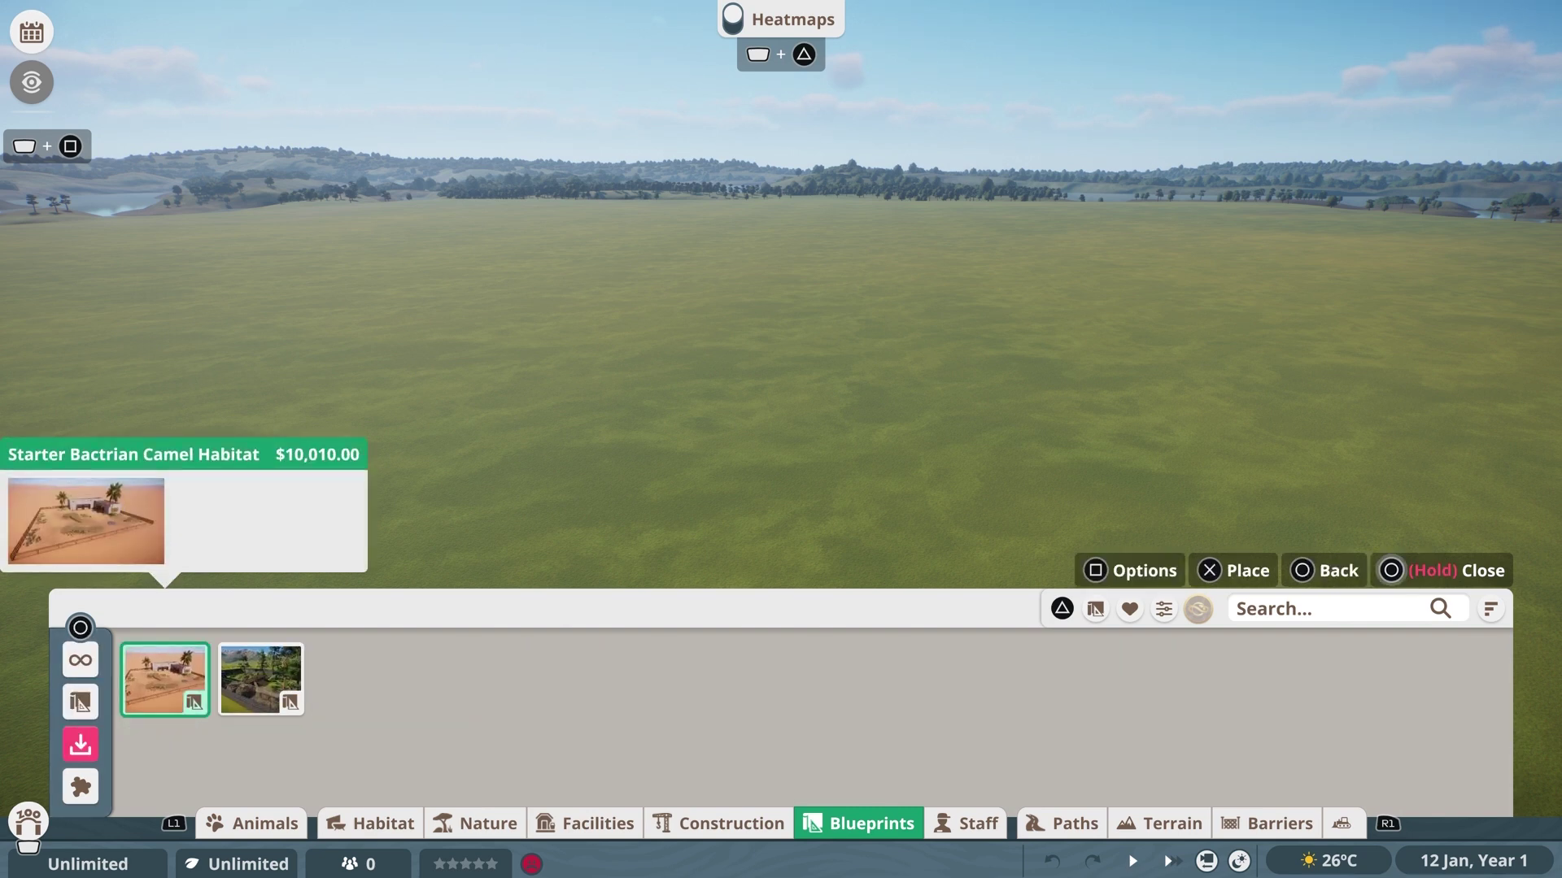
key(Right)
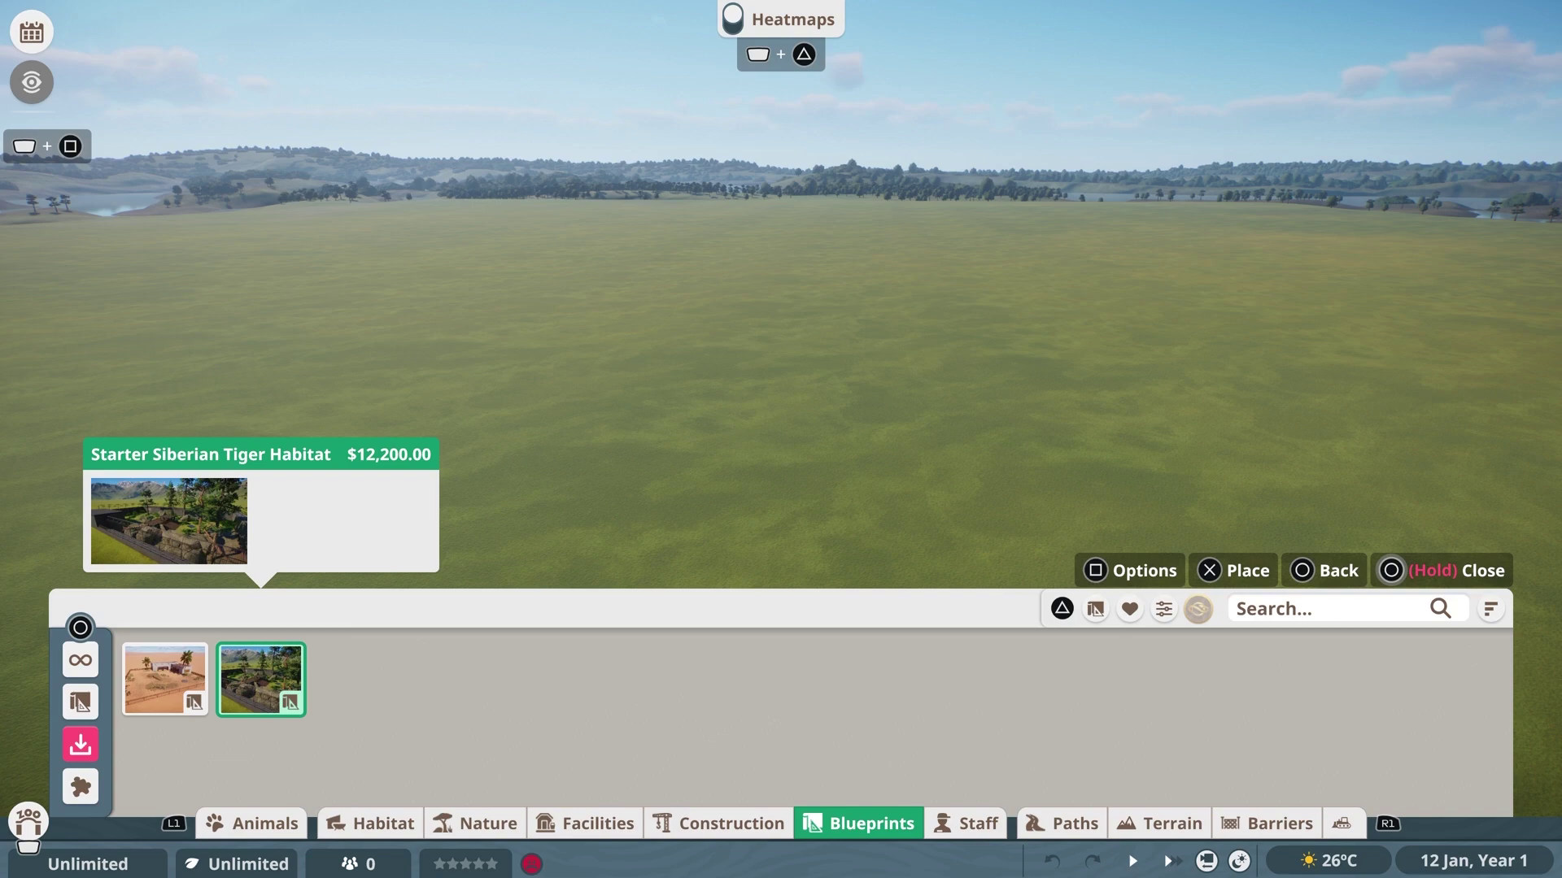
key(Left)
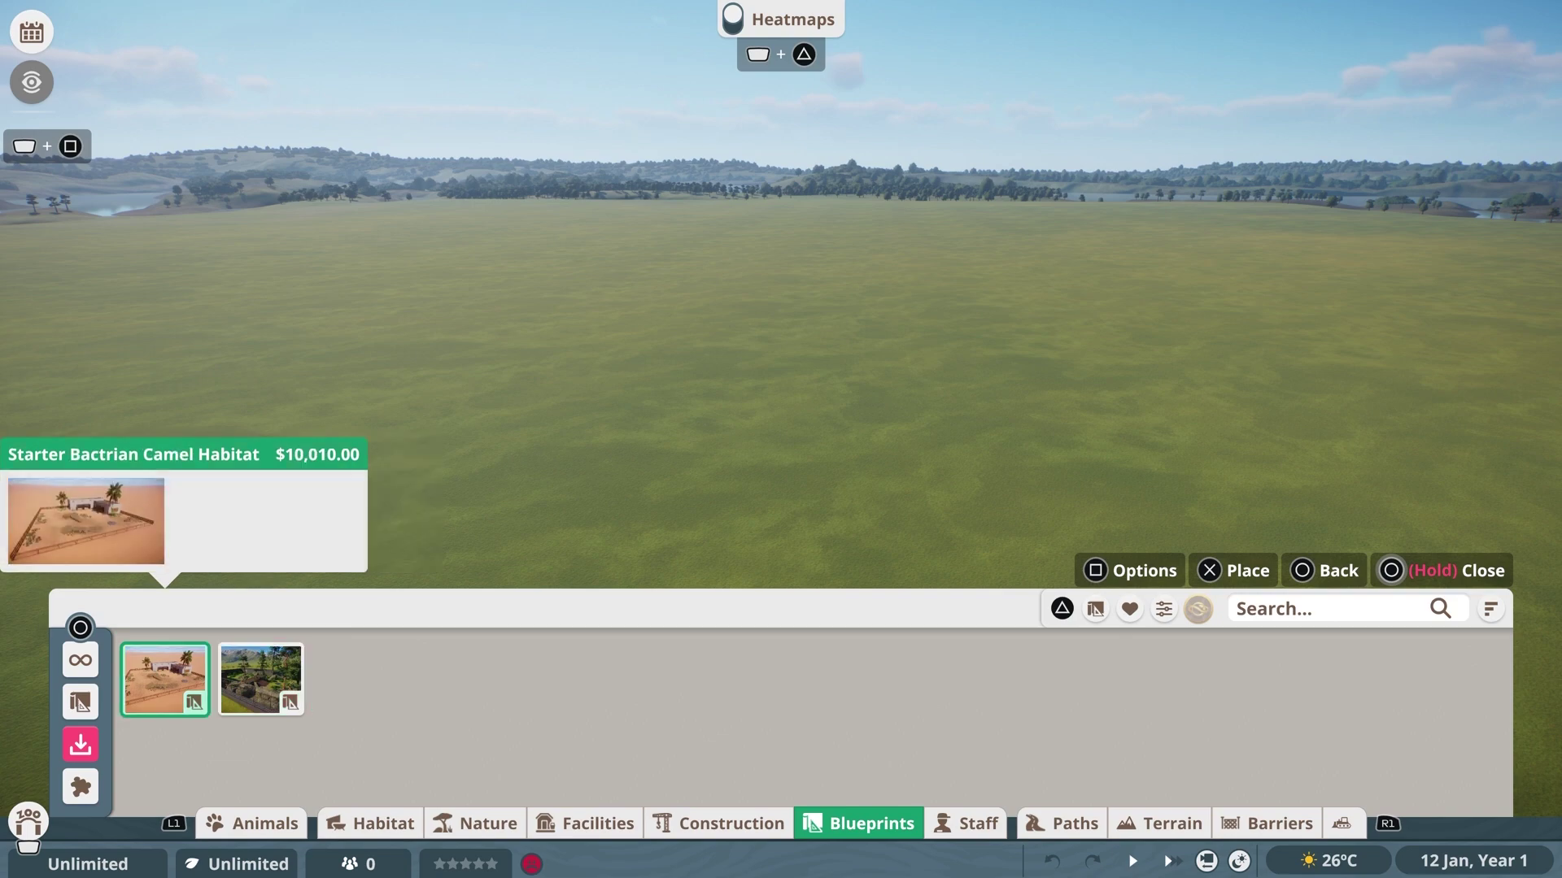
key(Right)
key(Return)
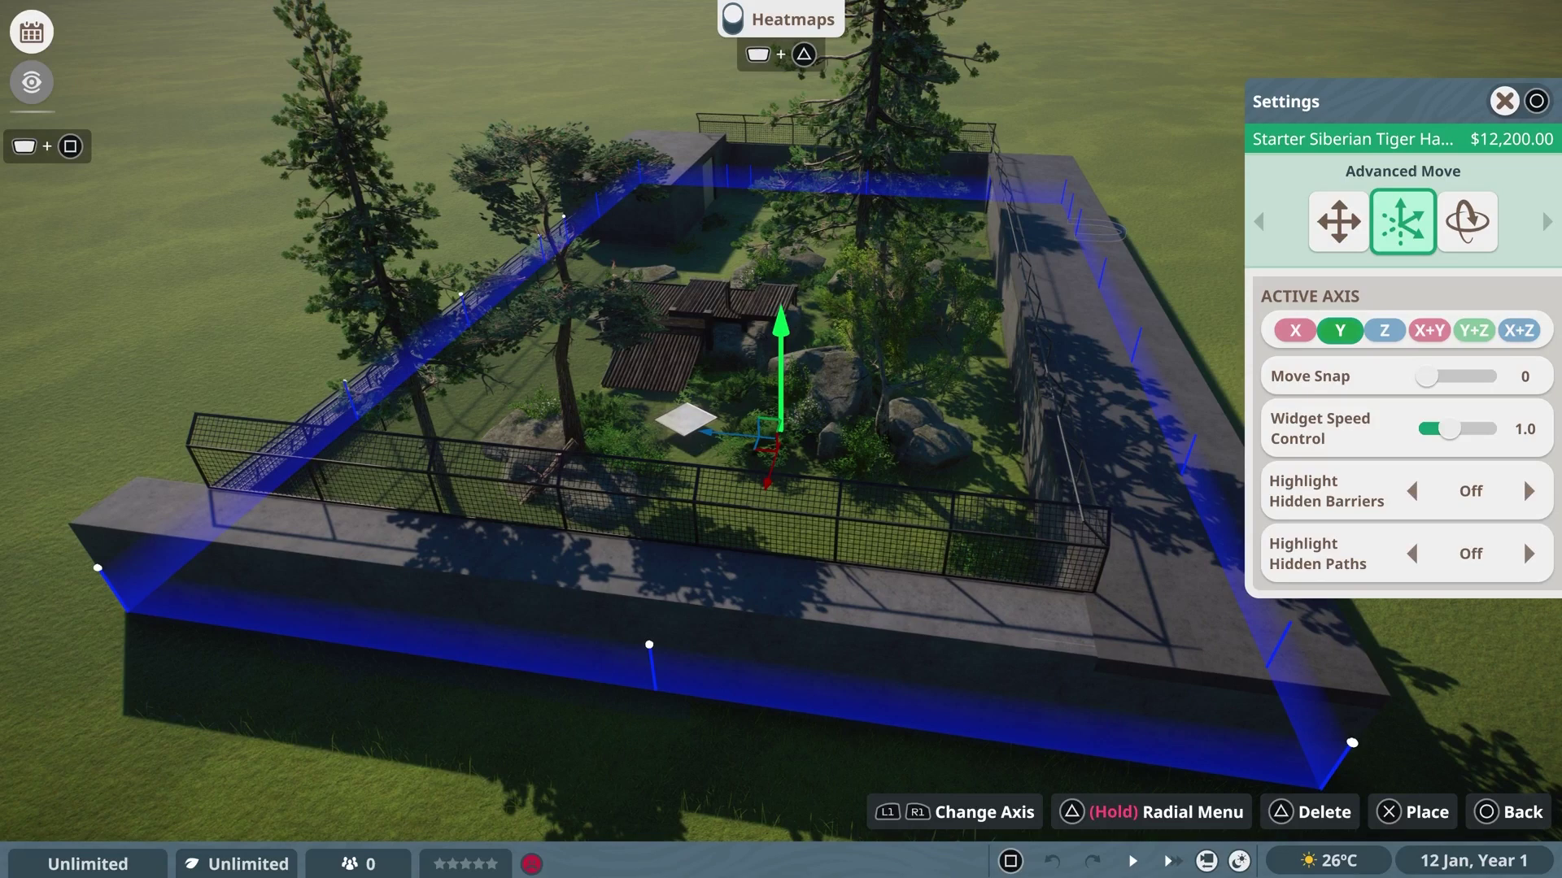
key(Return)
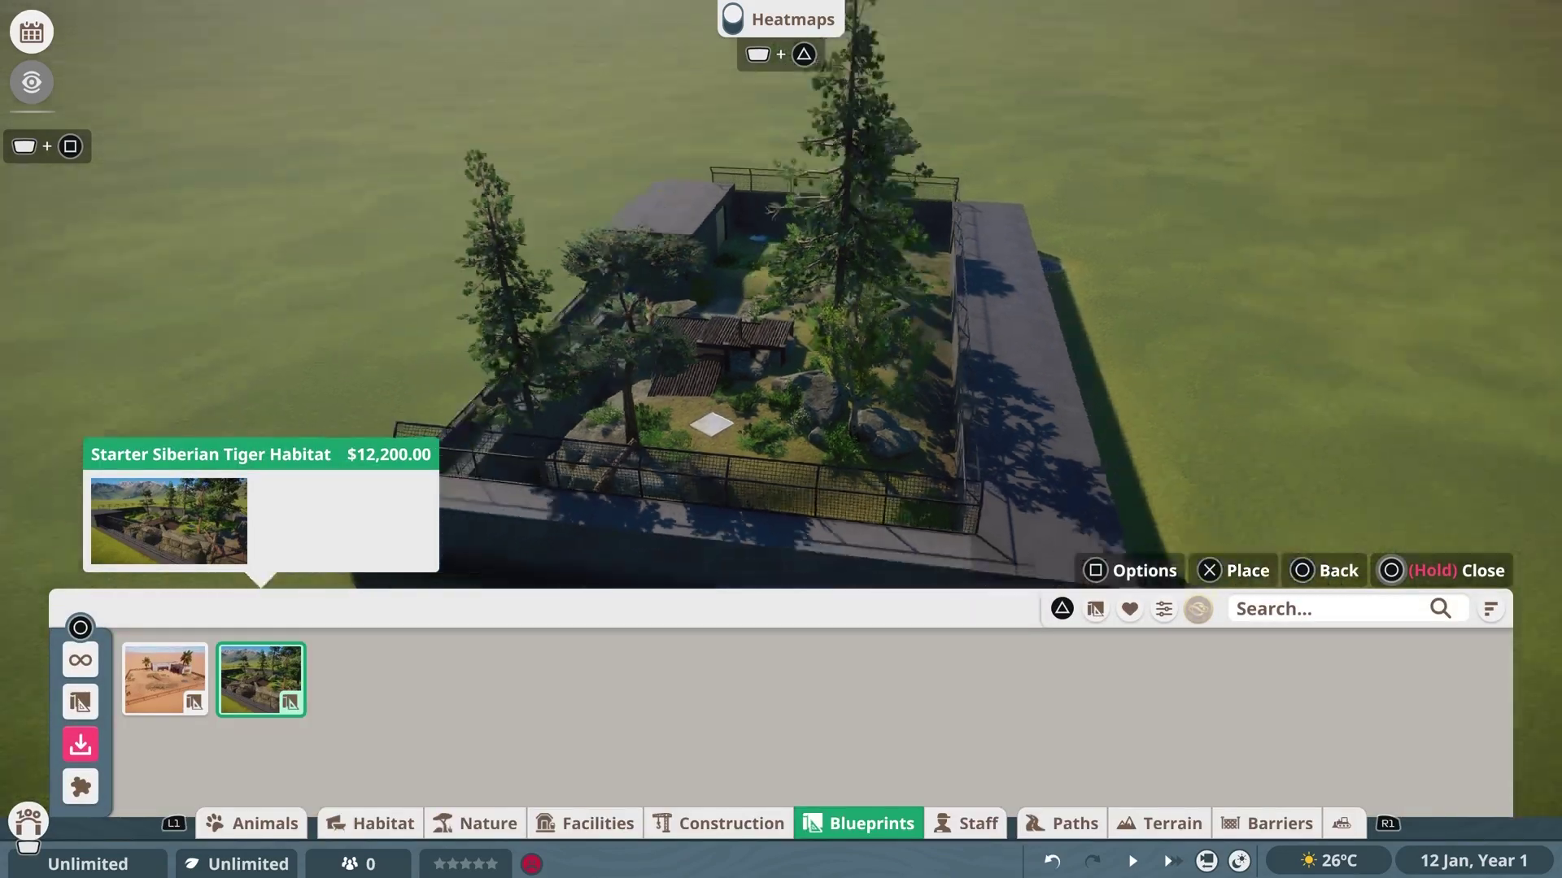
scroll(781, 325, down, 5)
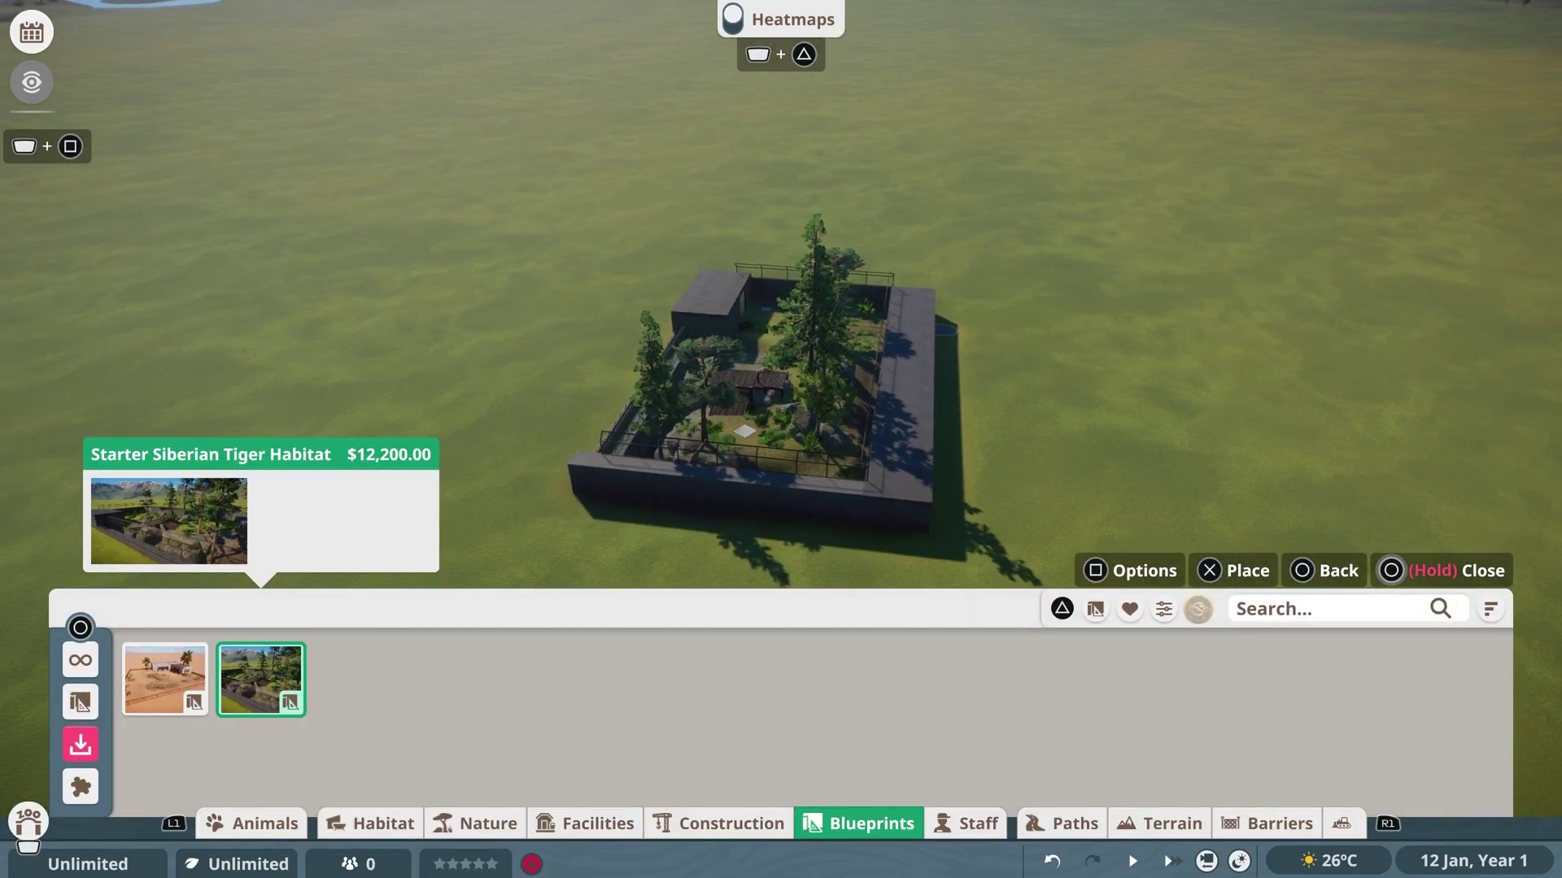
key(a)
key(e)
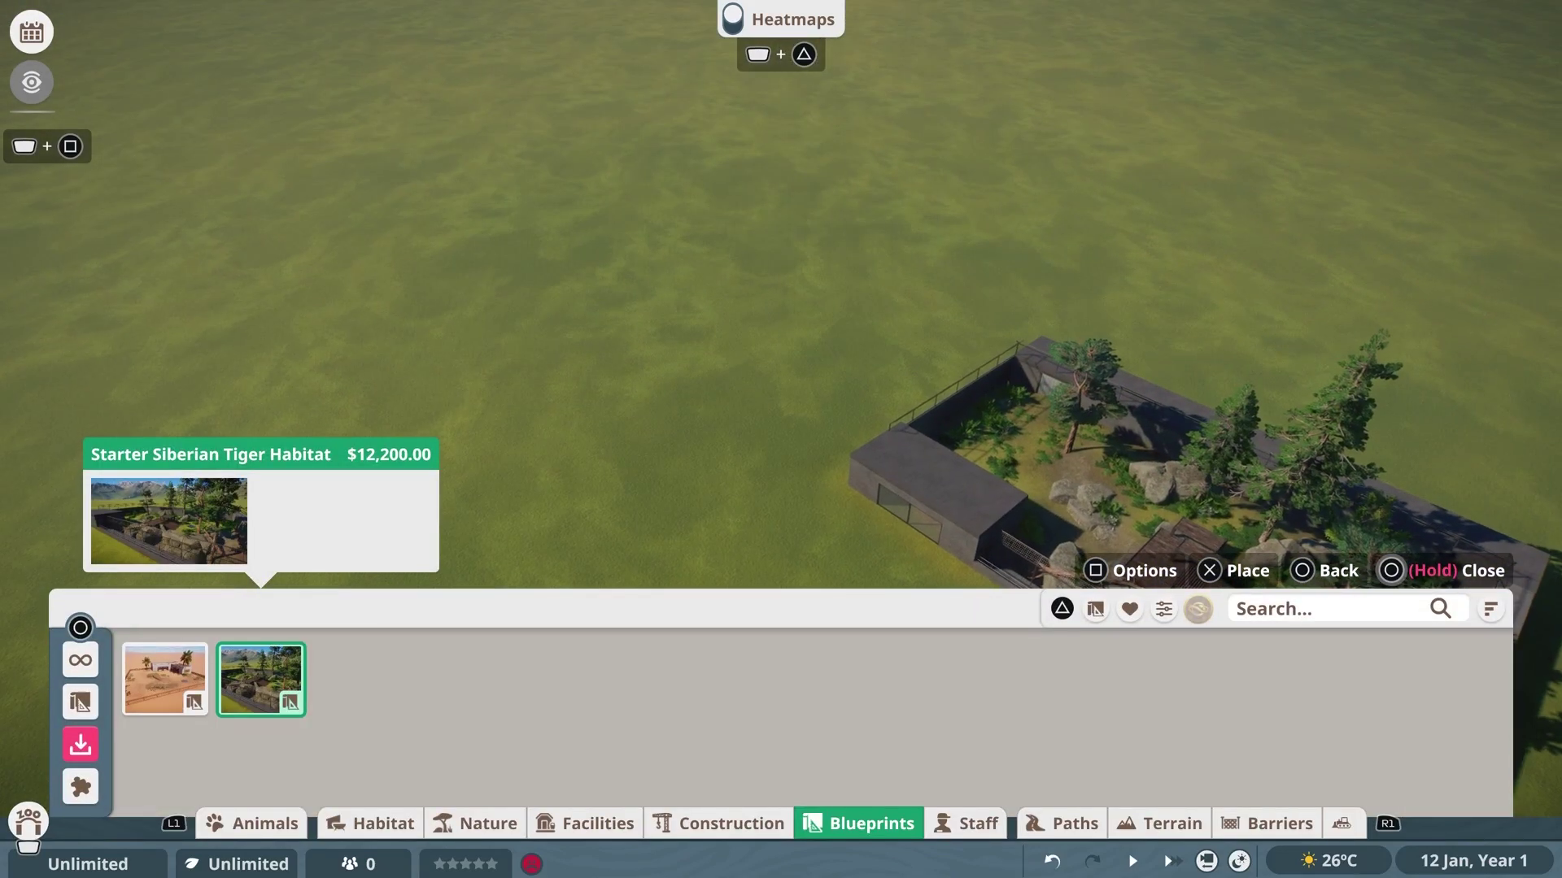
key(s)
key(d)
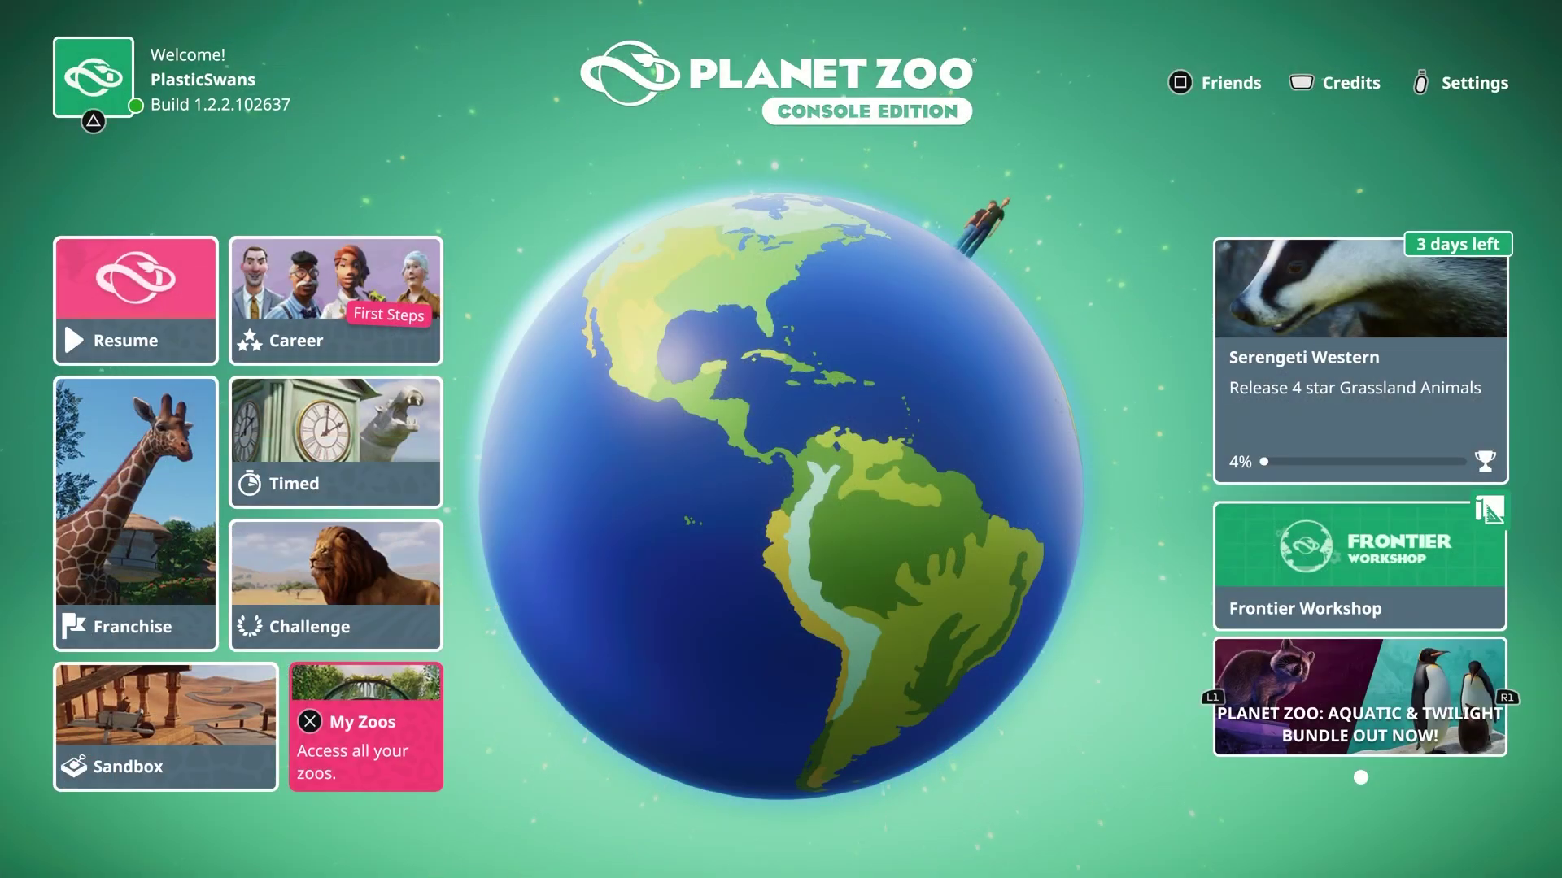
Step: Browse the saved zoos list through the Challenge, Sandbox and Franchise tabs
key(Return)
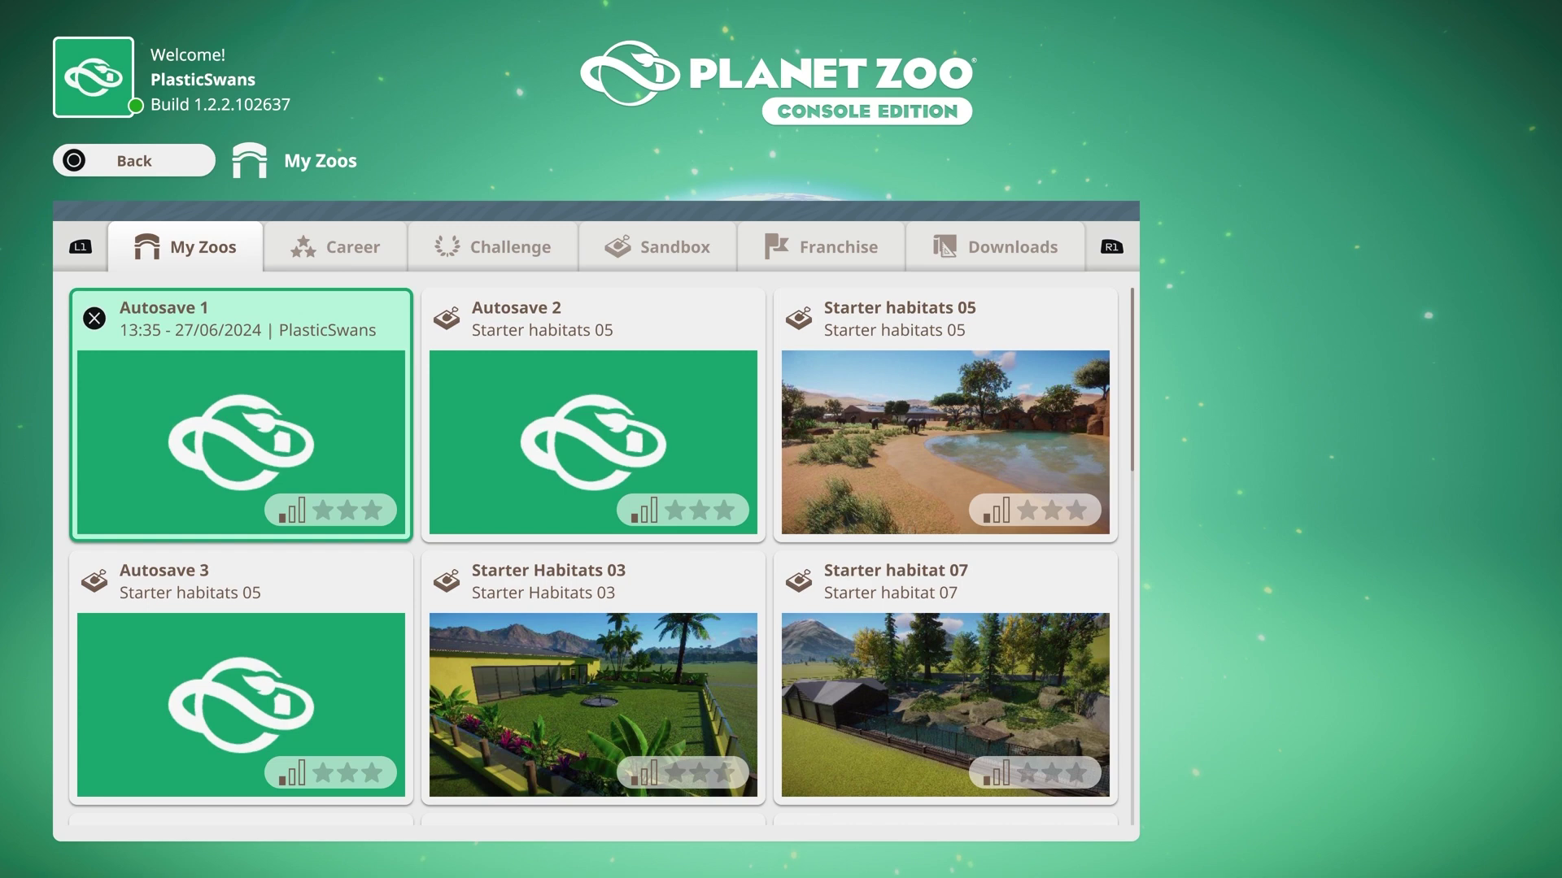
key(R1)
key(R1)
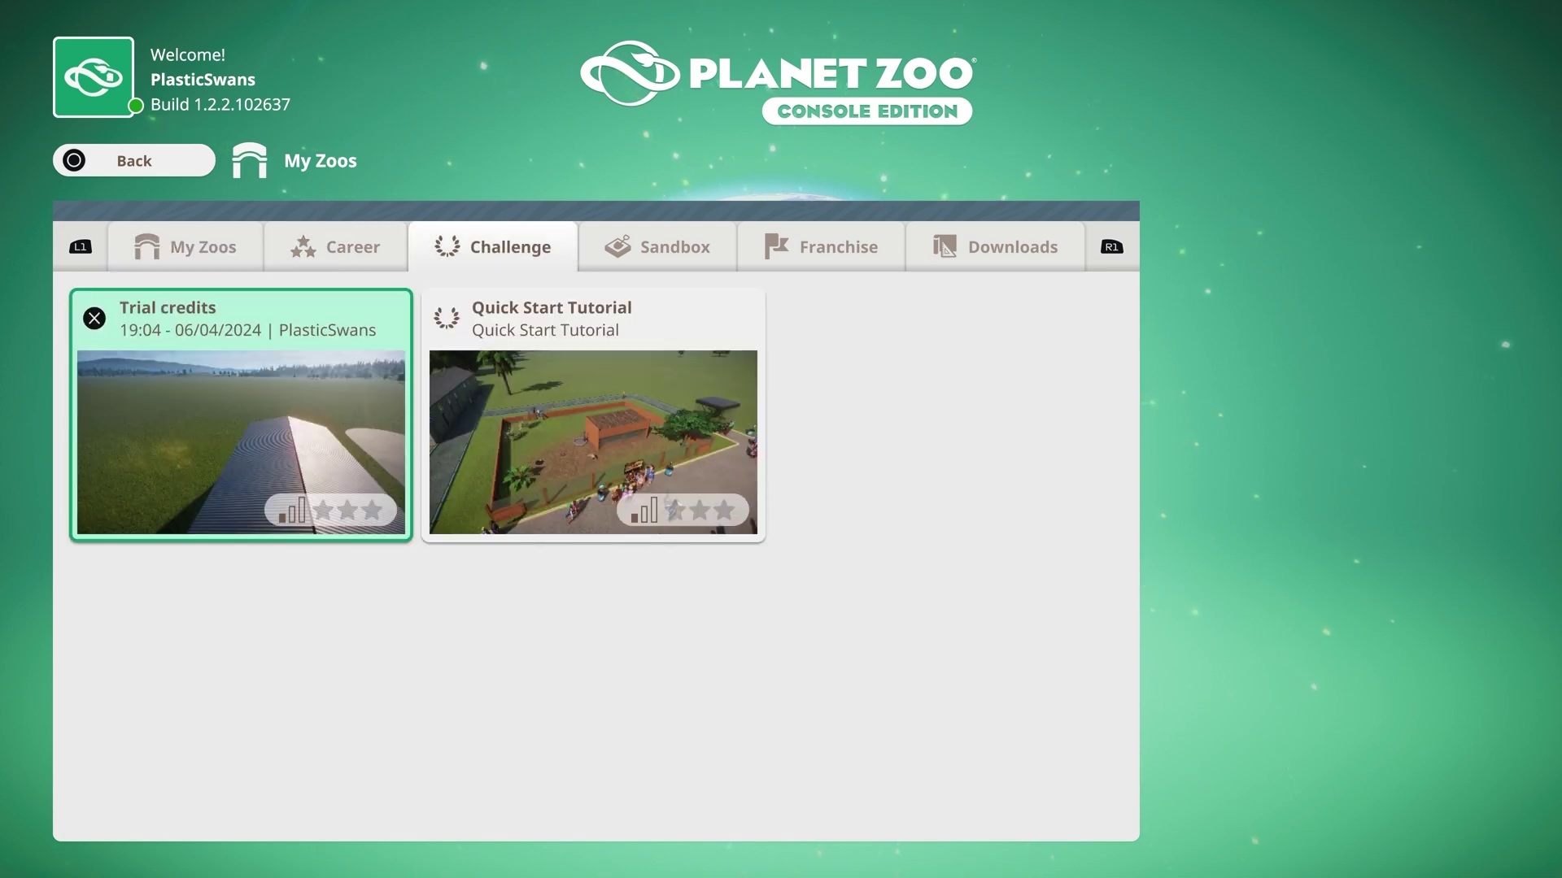
key(e)
key(e)
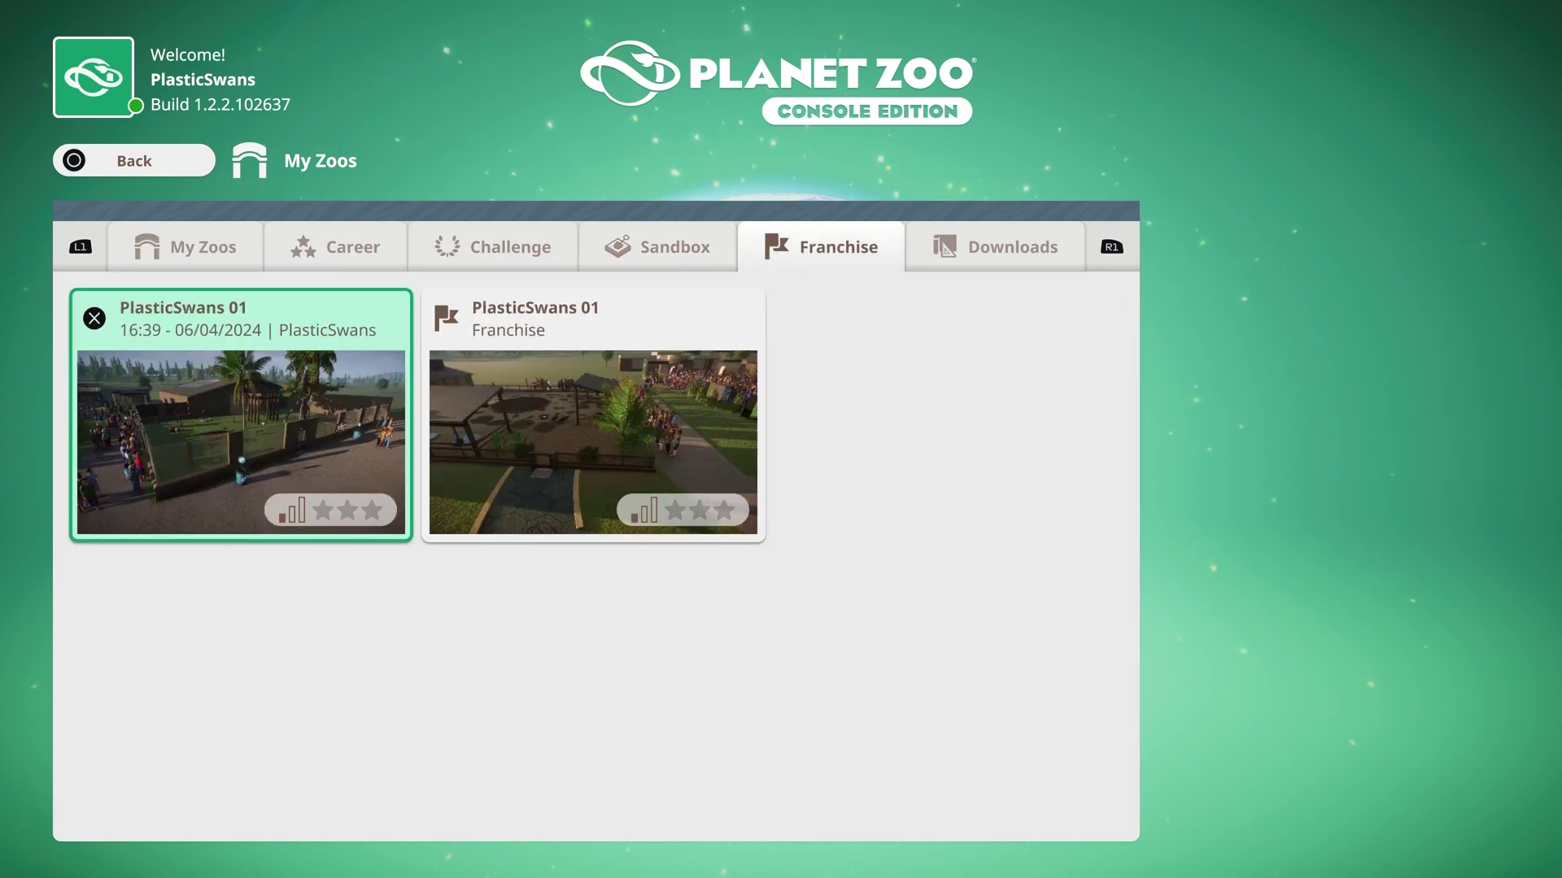
key(e)
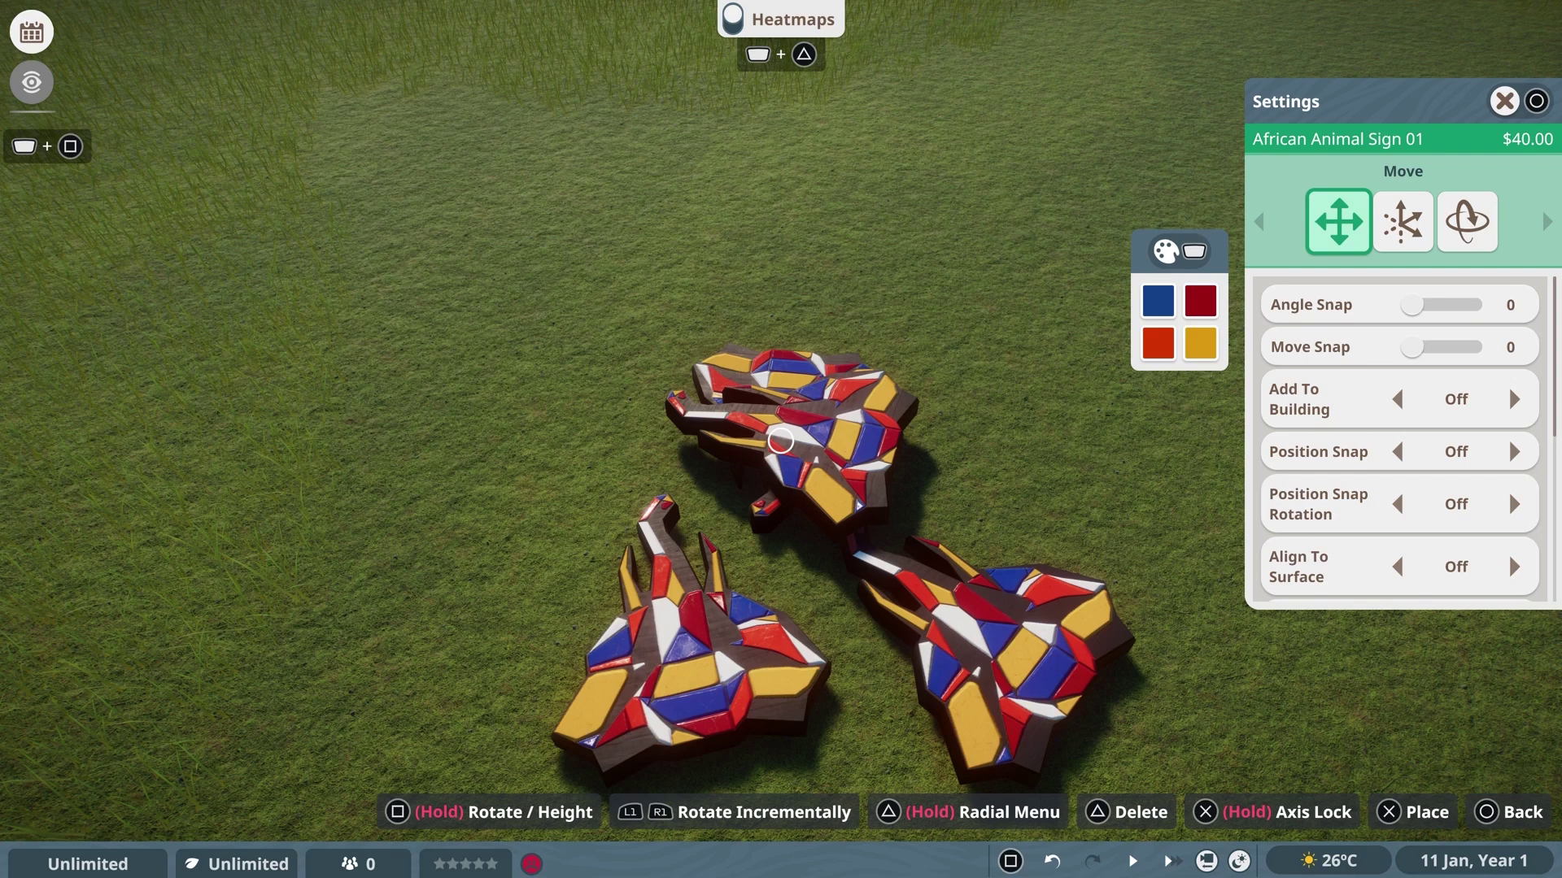
Step: Cancel moving the elephant sign and close the Construction browser, leaving three signs placed
key(Escape)
key(s)
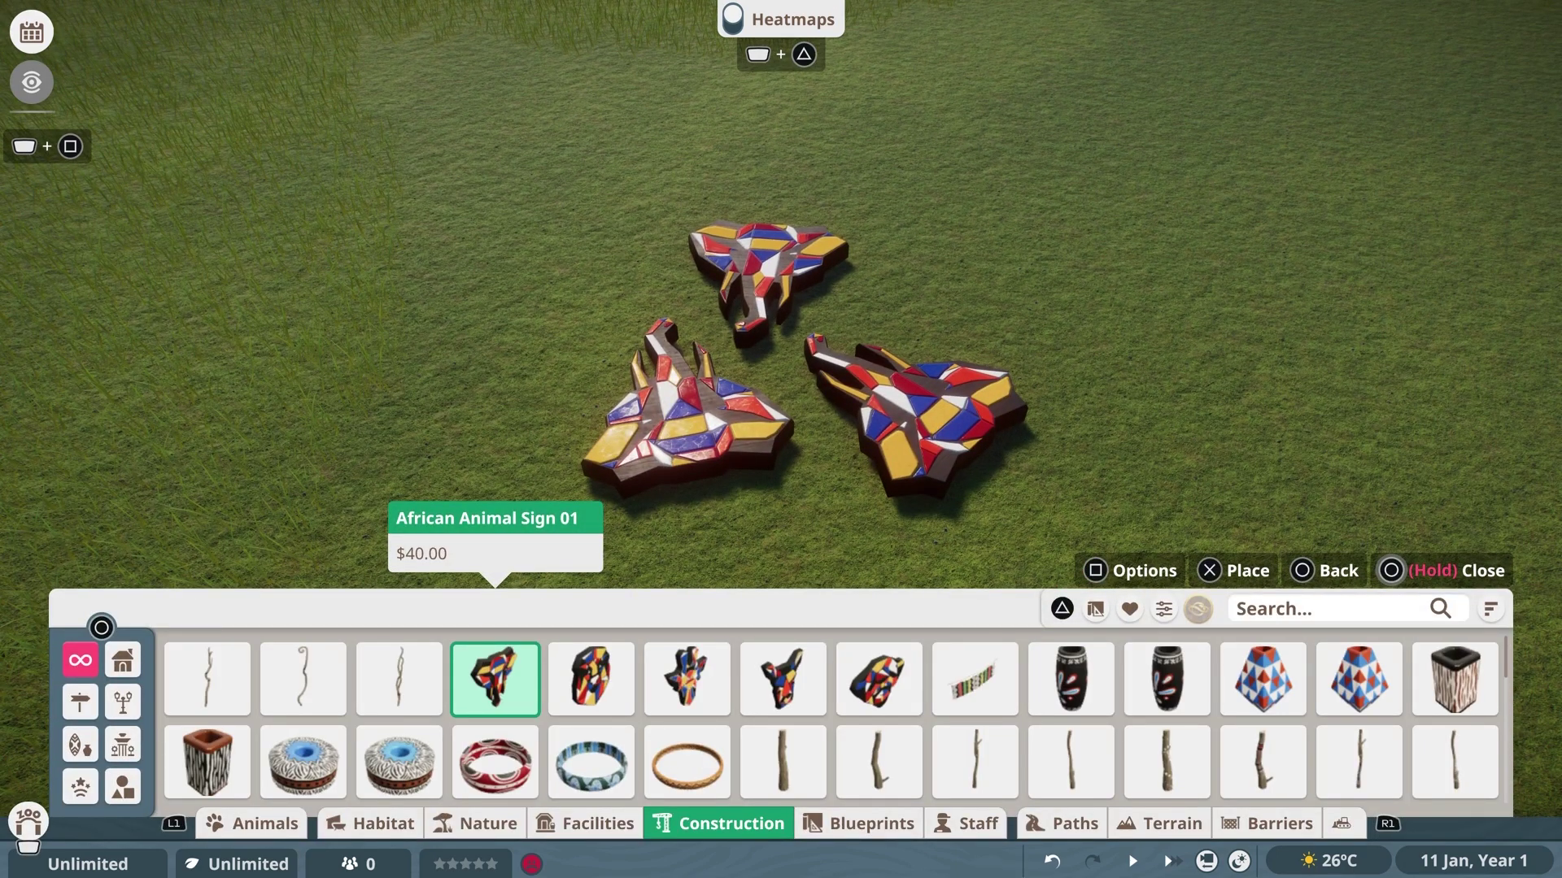
key(Tab)
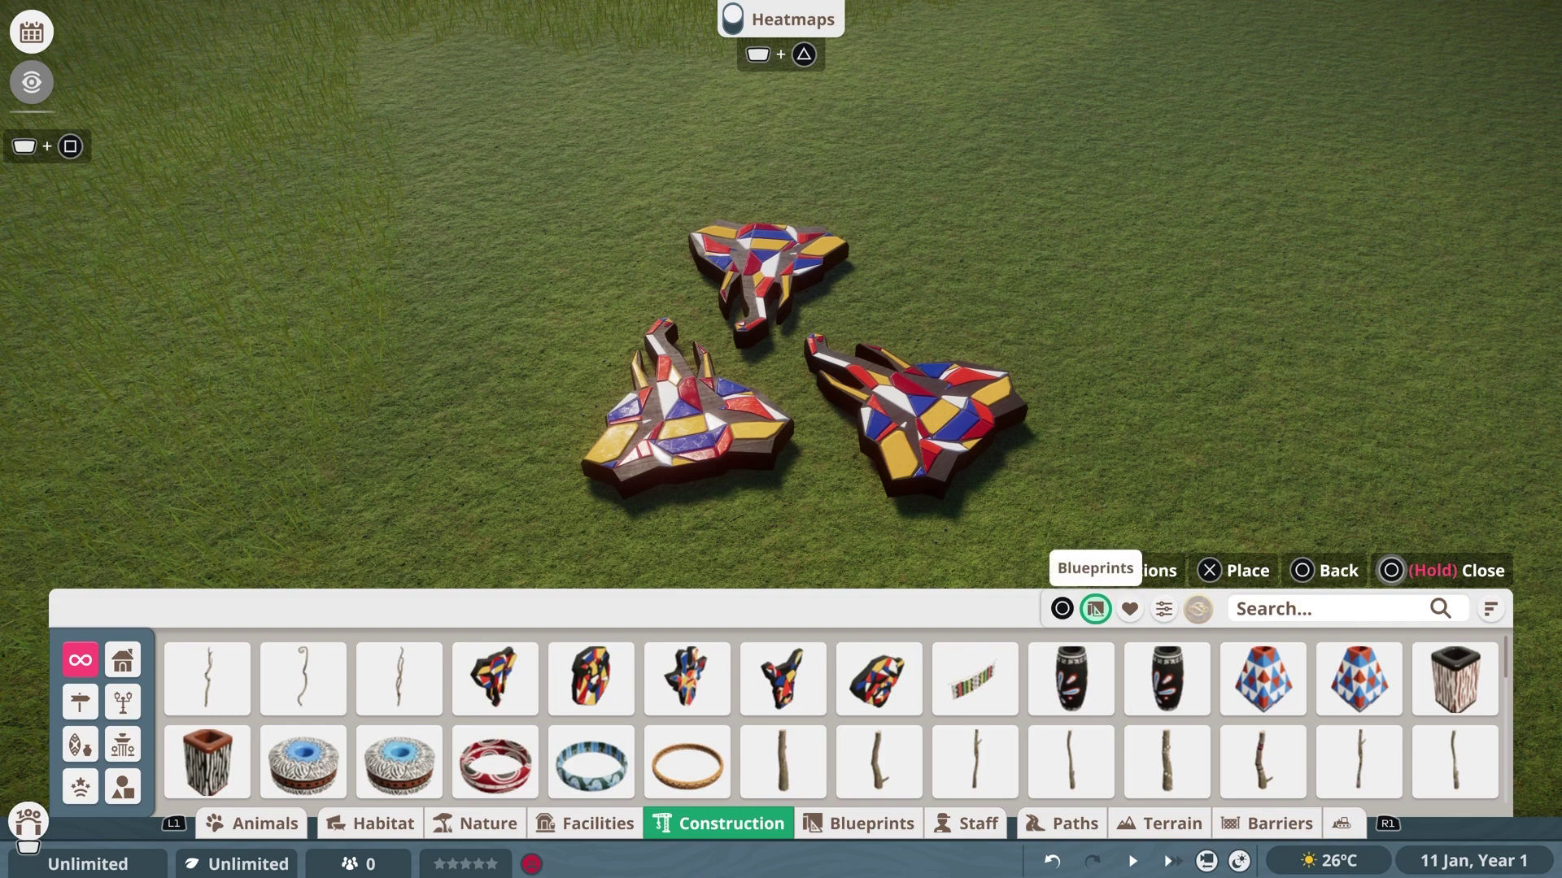
key(Down)
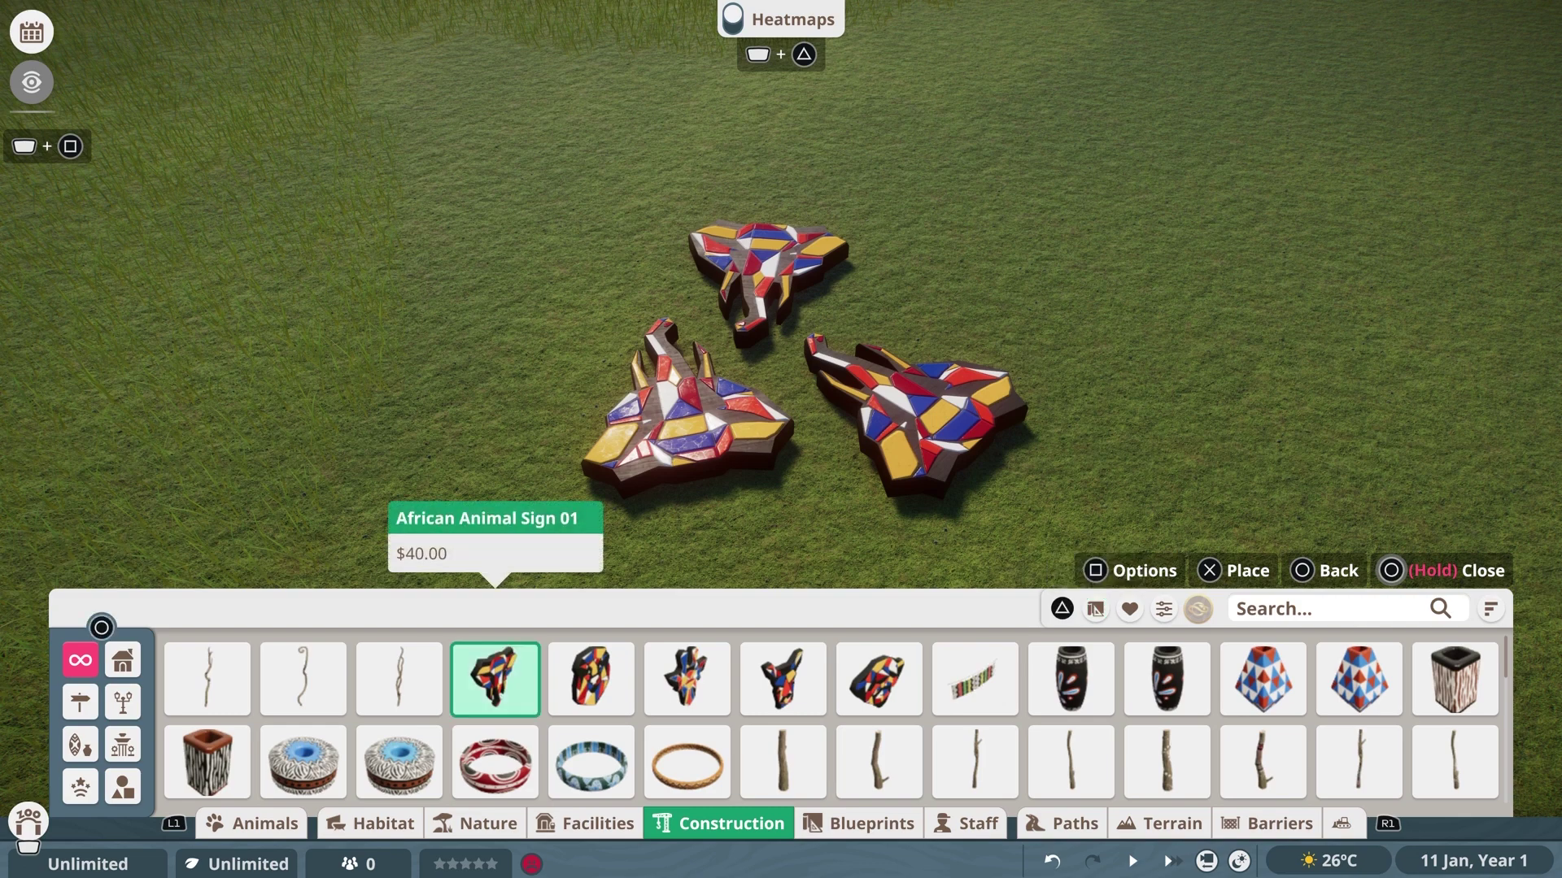
key(Escape)
key(Escape)
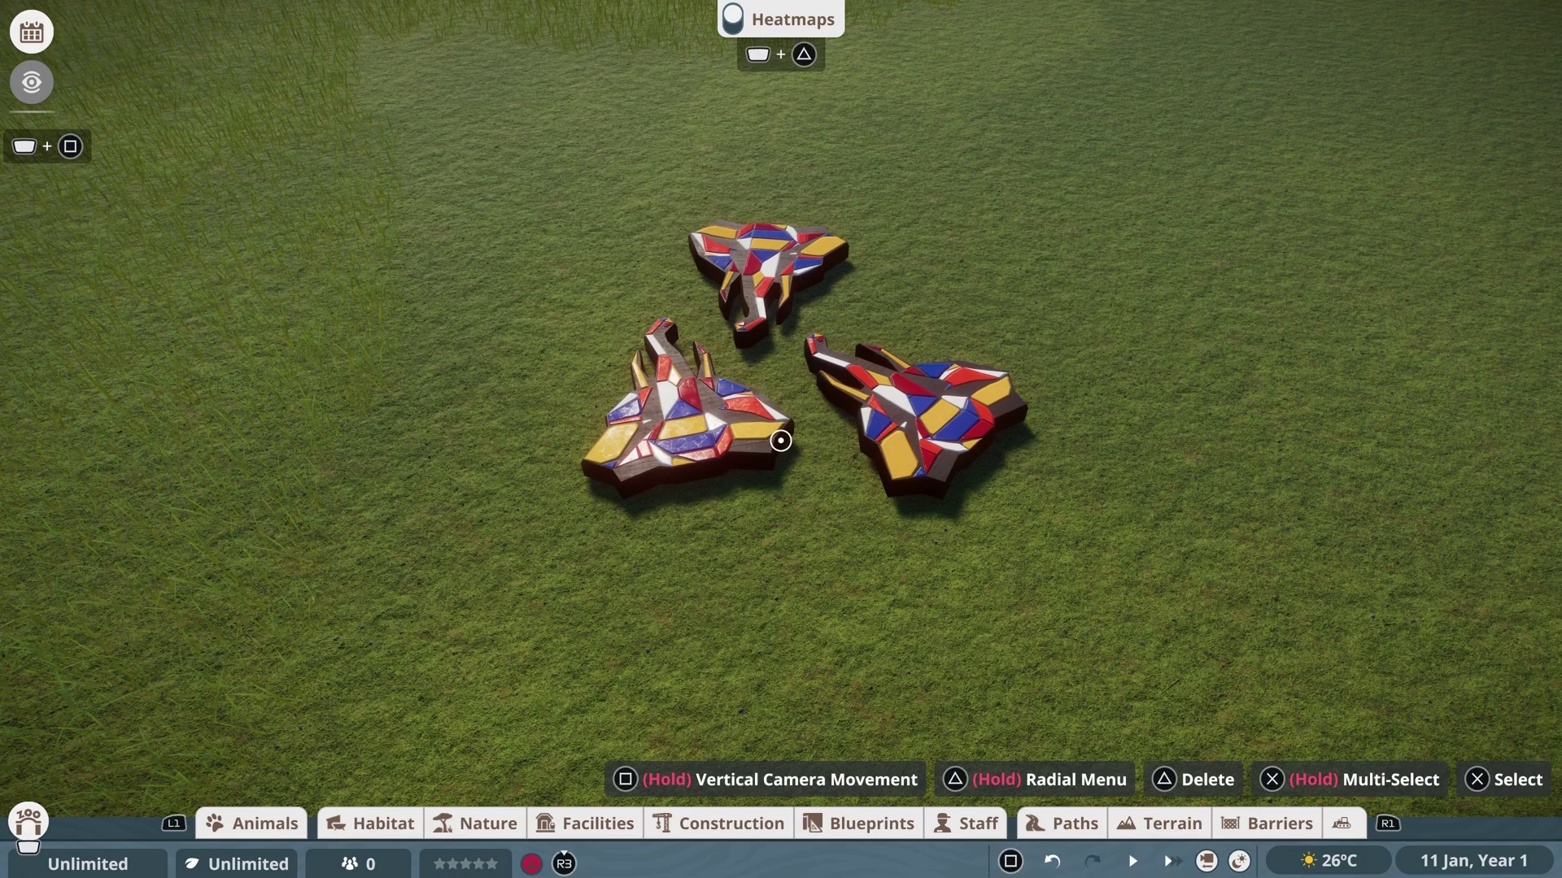
Step: Multi-select the left, right and top elephant signs and confirm the selection
key(a)
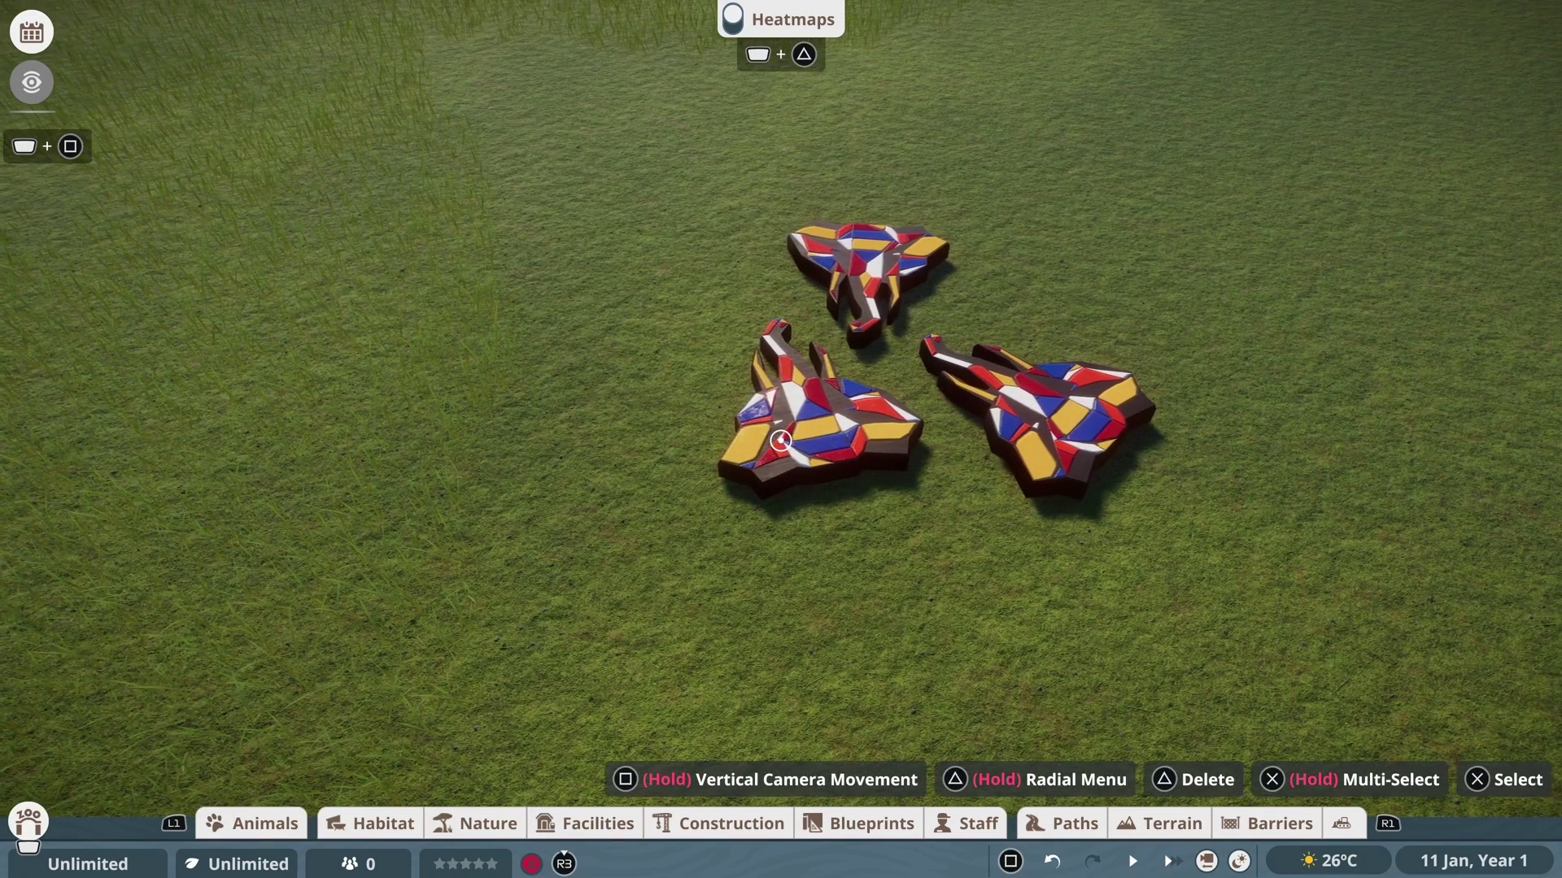
click(781, 440)
key(d)
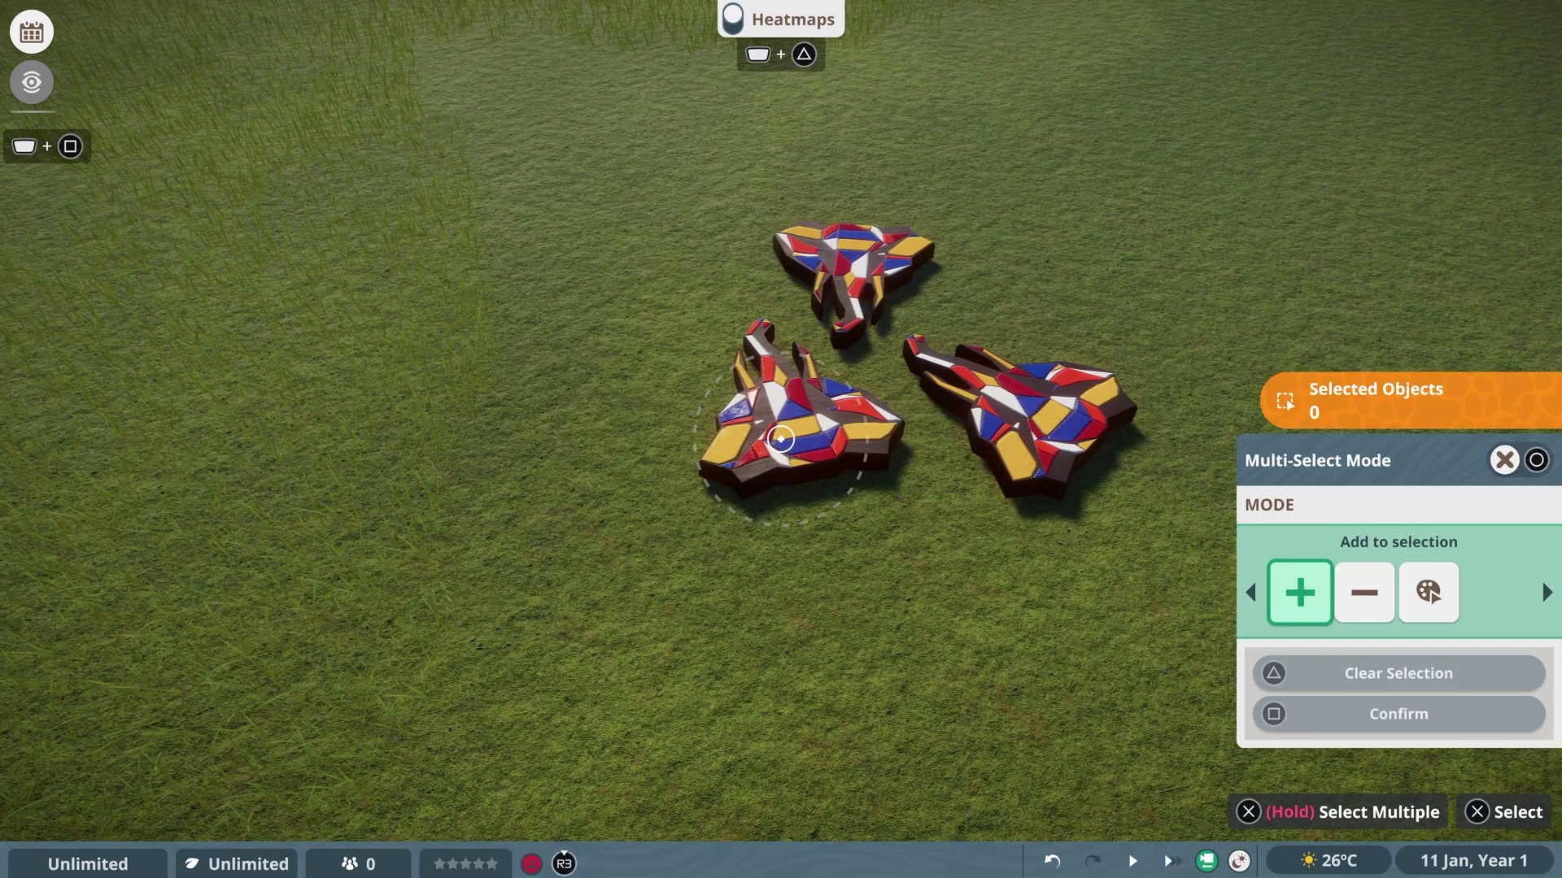
click(781, 439)
key(d)
key(a)
click(781, 439)
key(w)
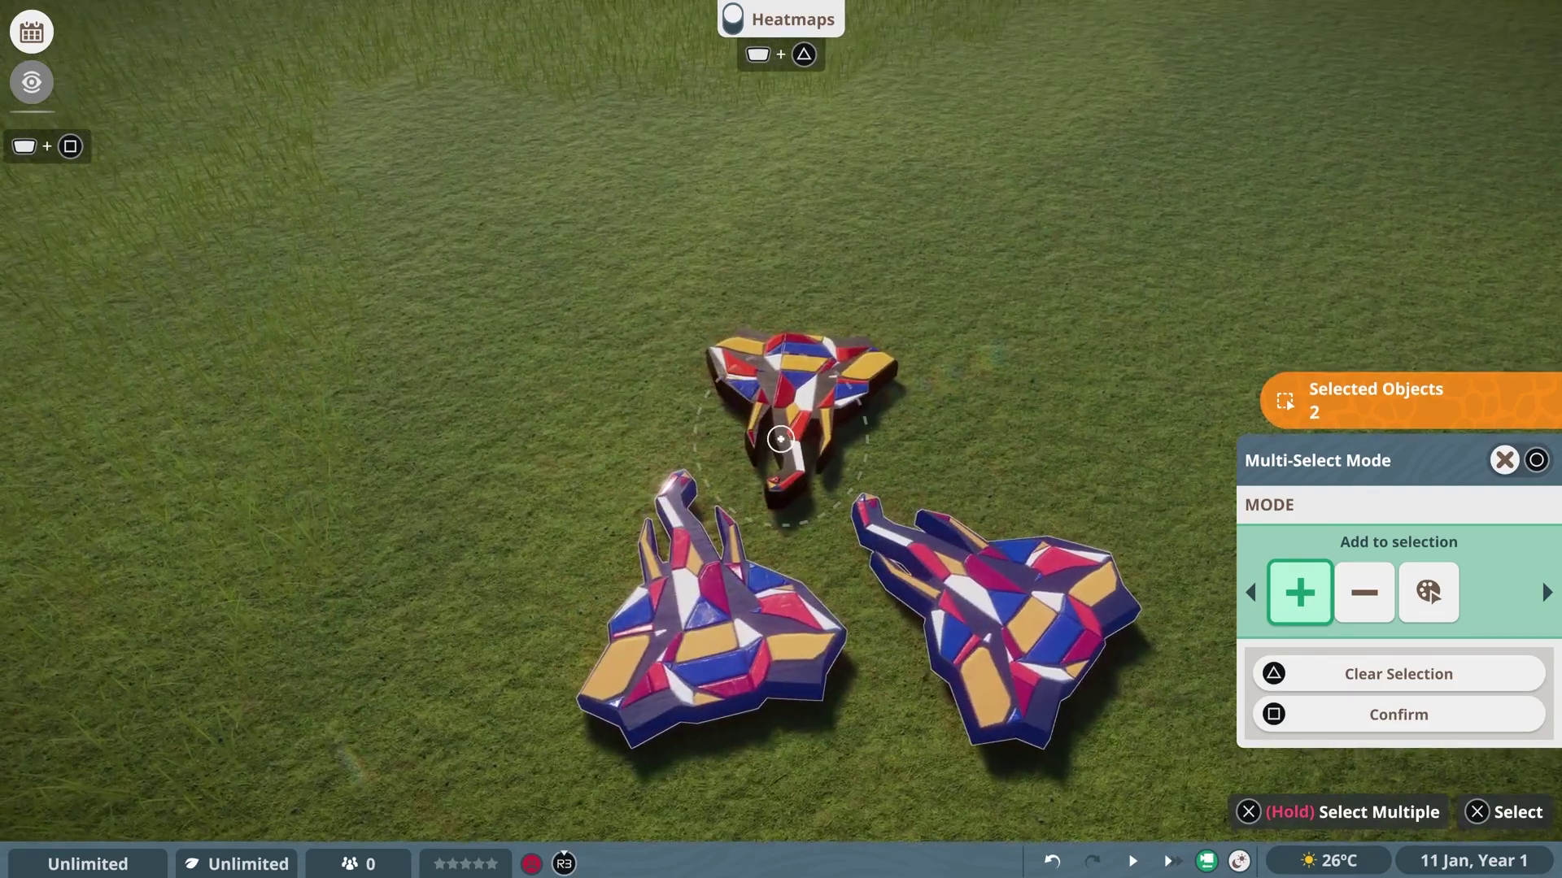
click(781, 440)
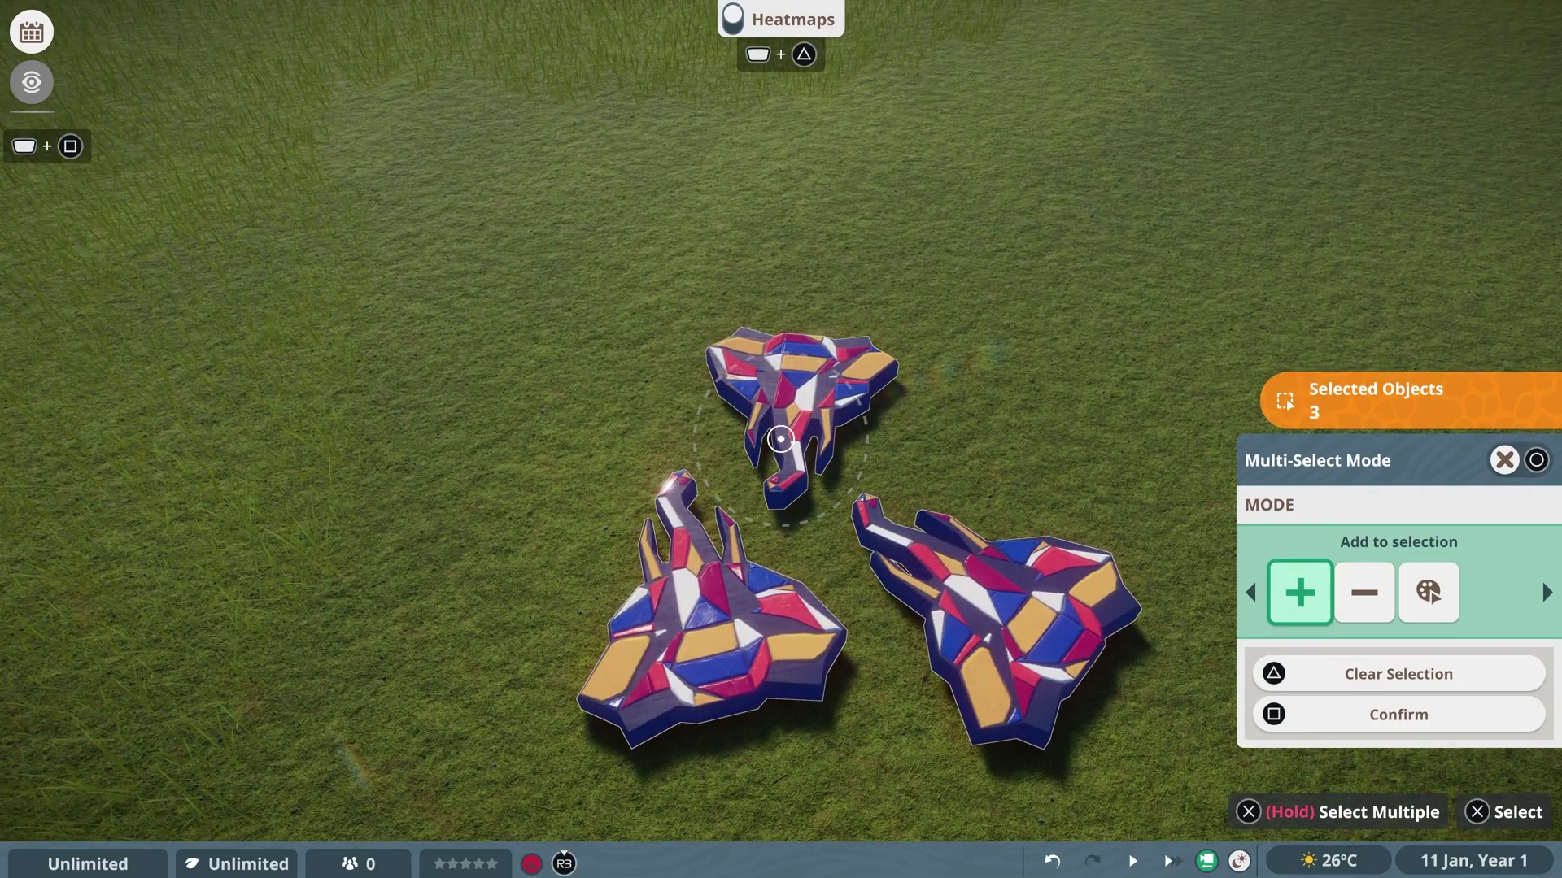
key(Return)
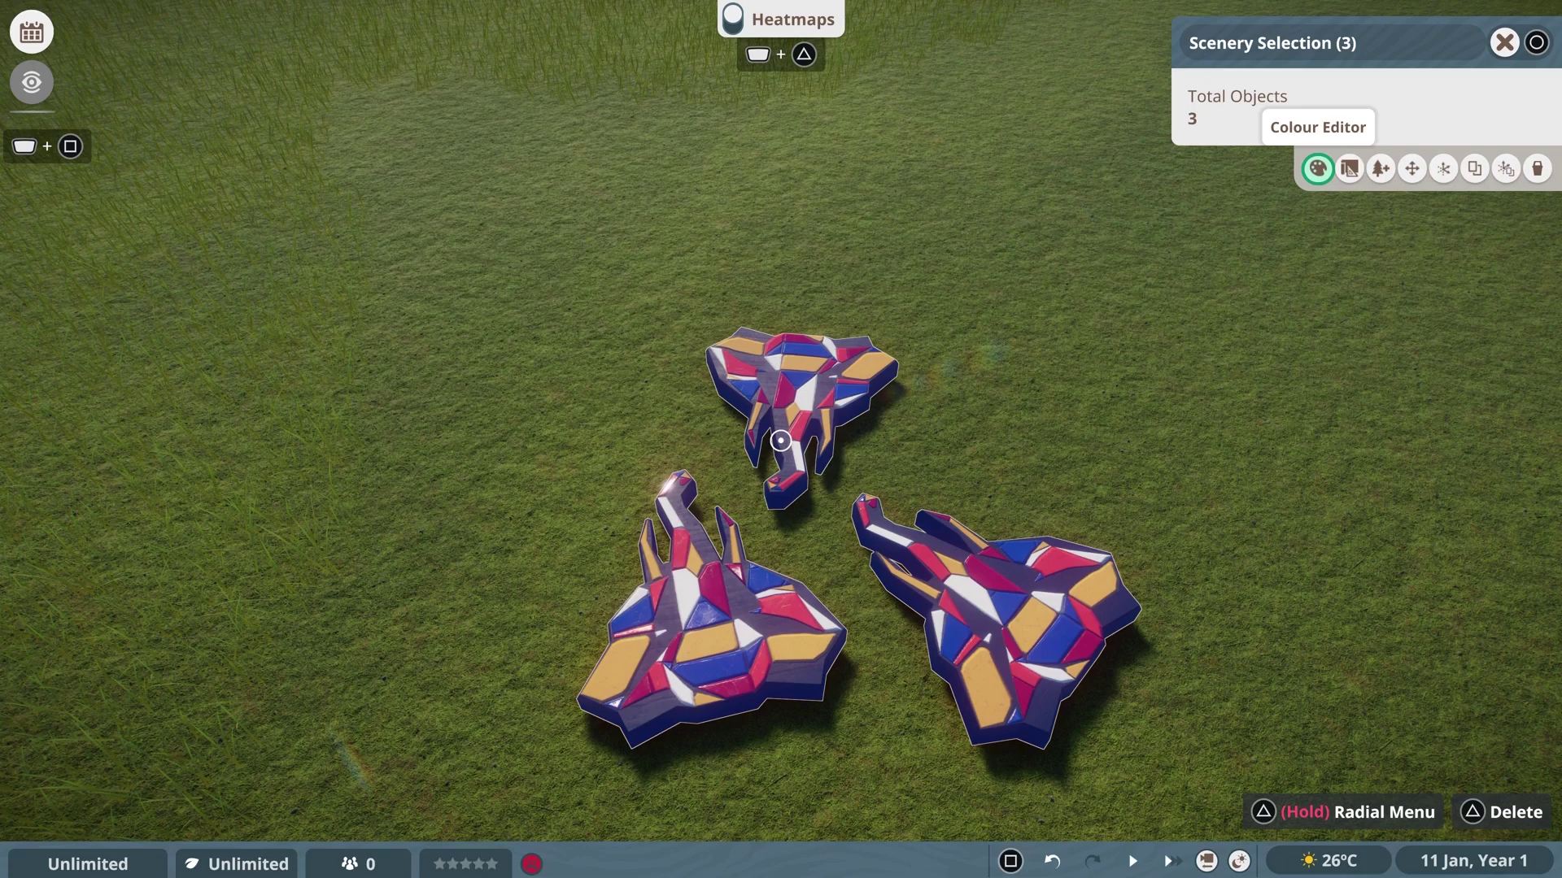
Step: Merge the three signs into Group 1 and select the merged group
key(Right)
key(Right)
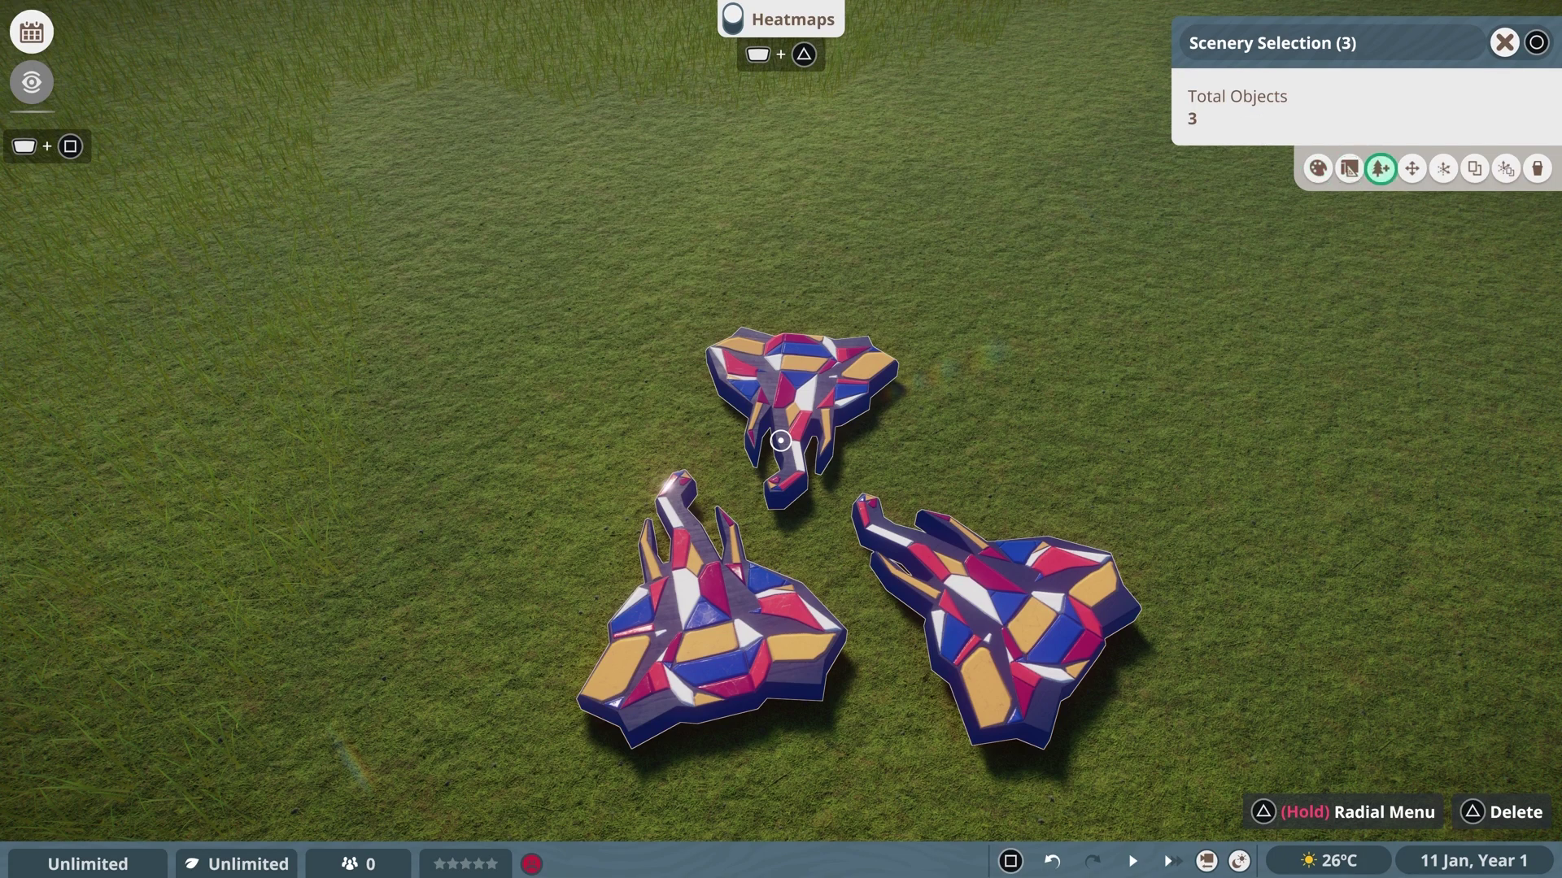
key(Return)
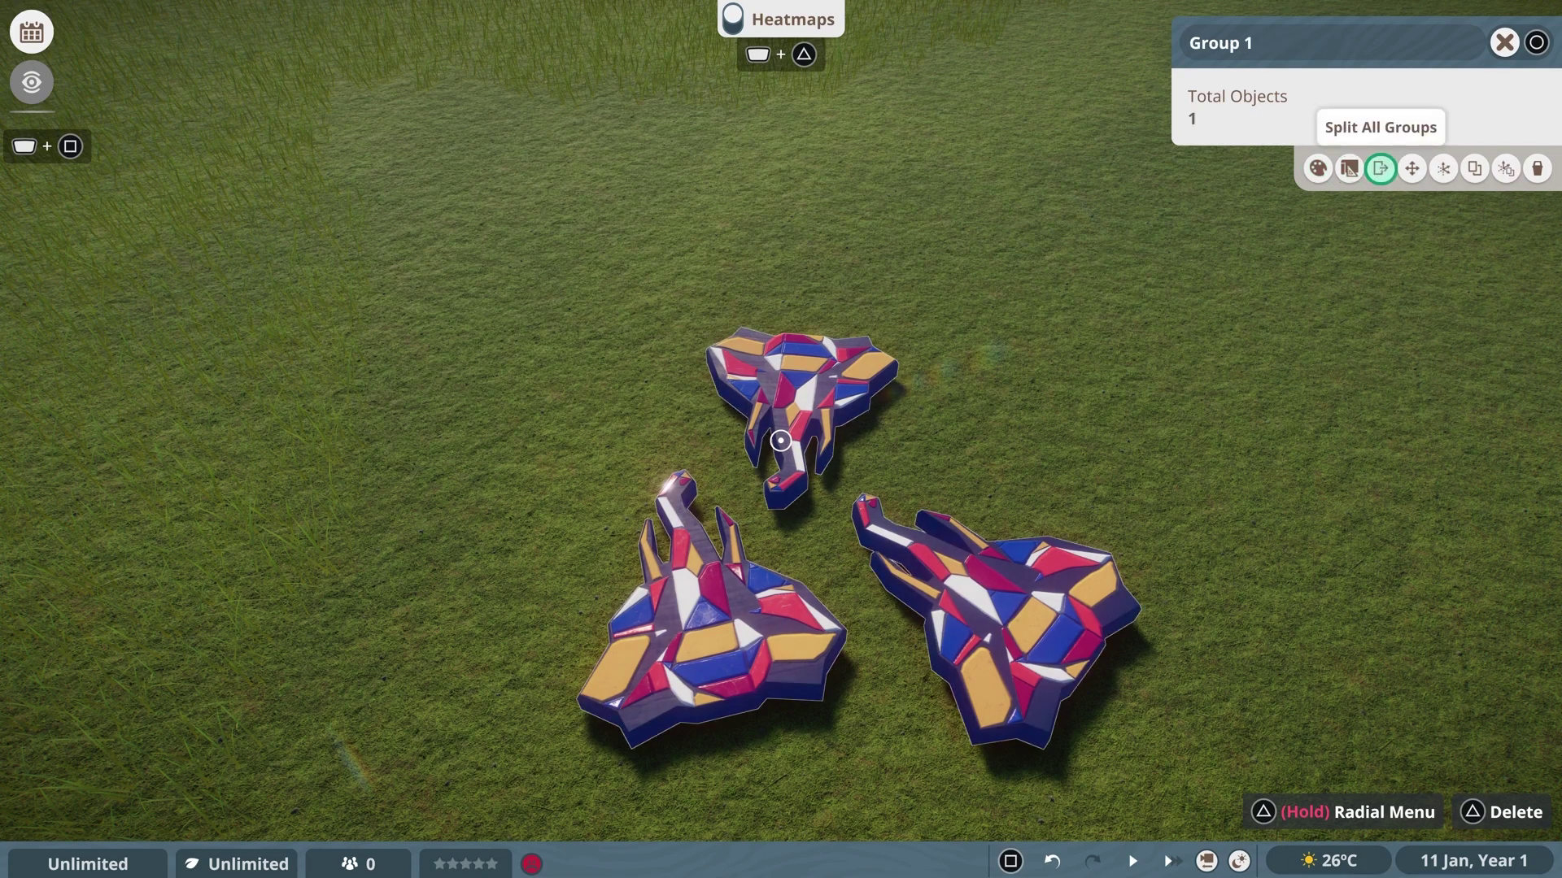
scroll(781, 441, down, 5)
scroll(781, 440, up, 5)
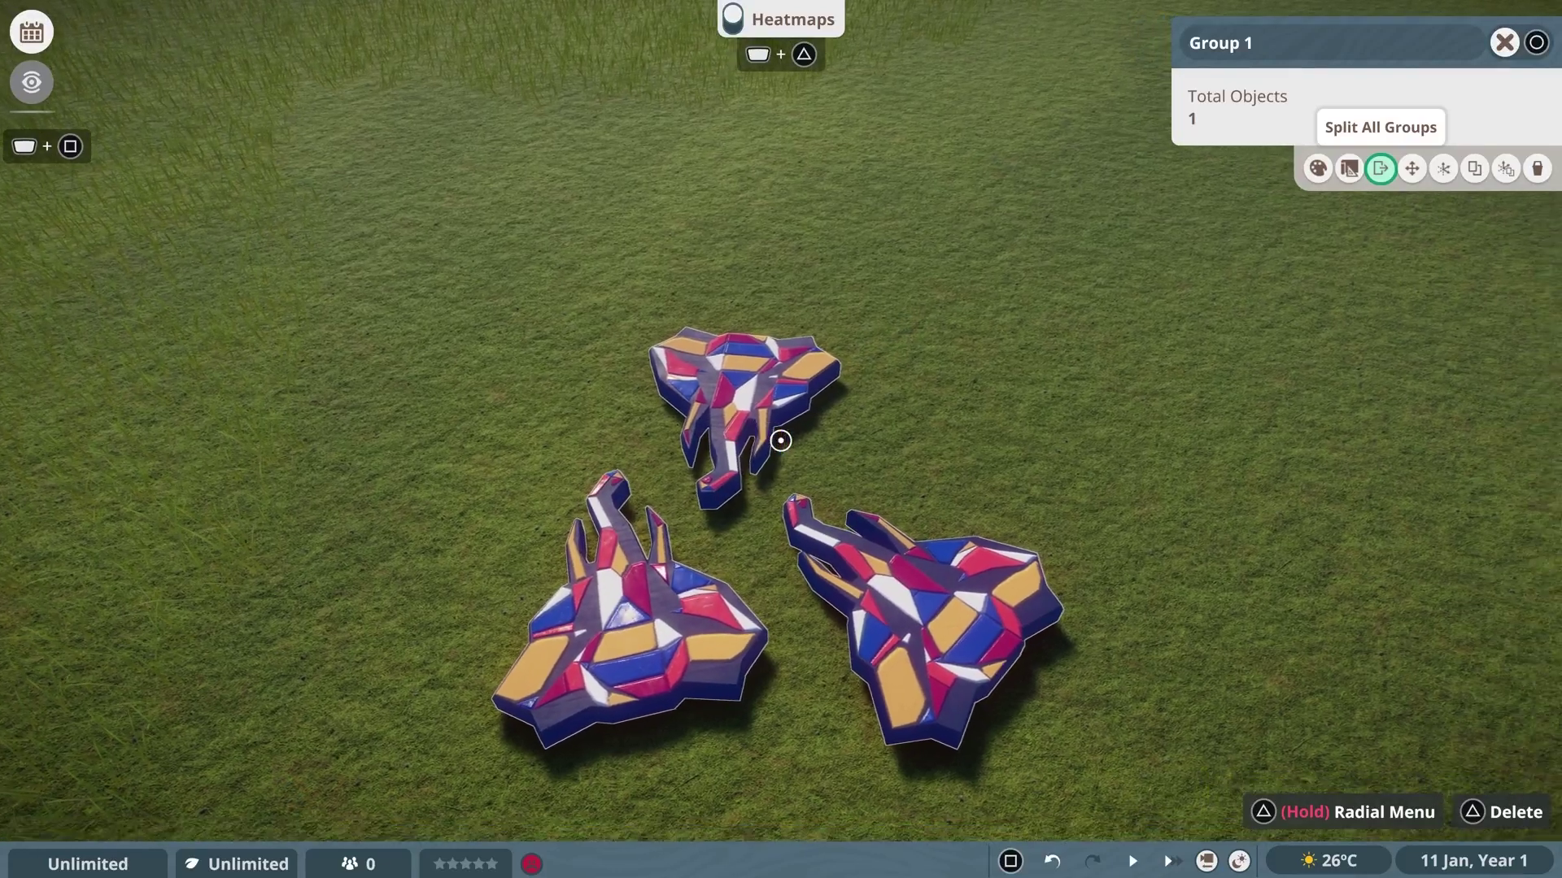
click(781, 441)
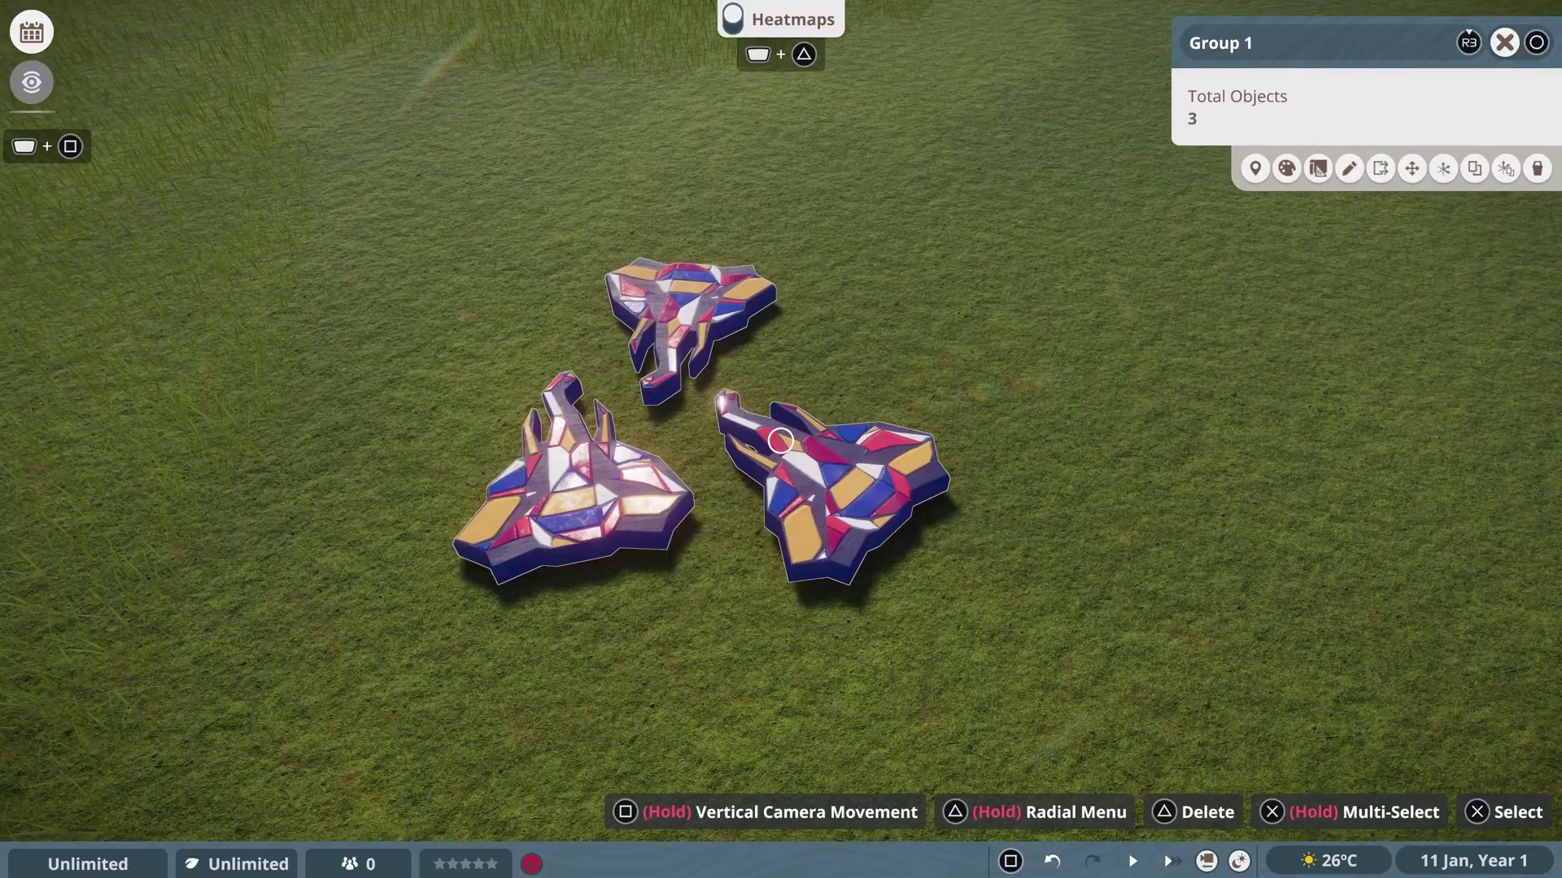
key(Right)
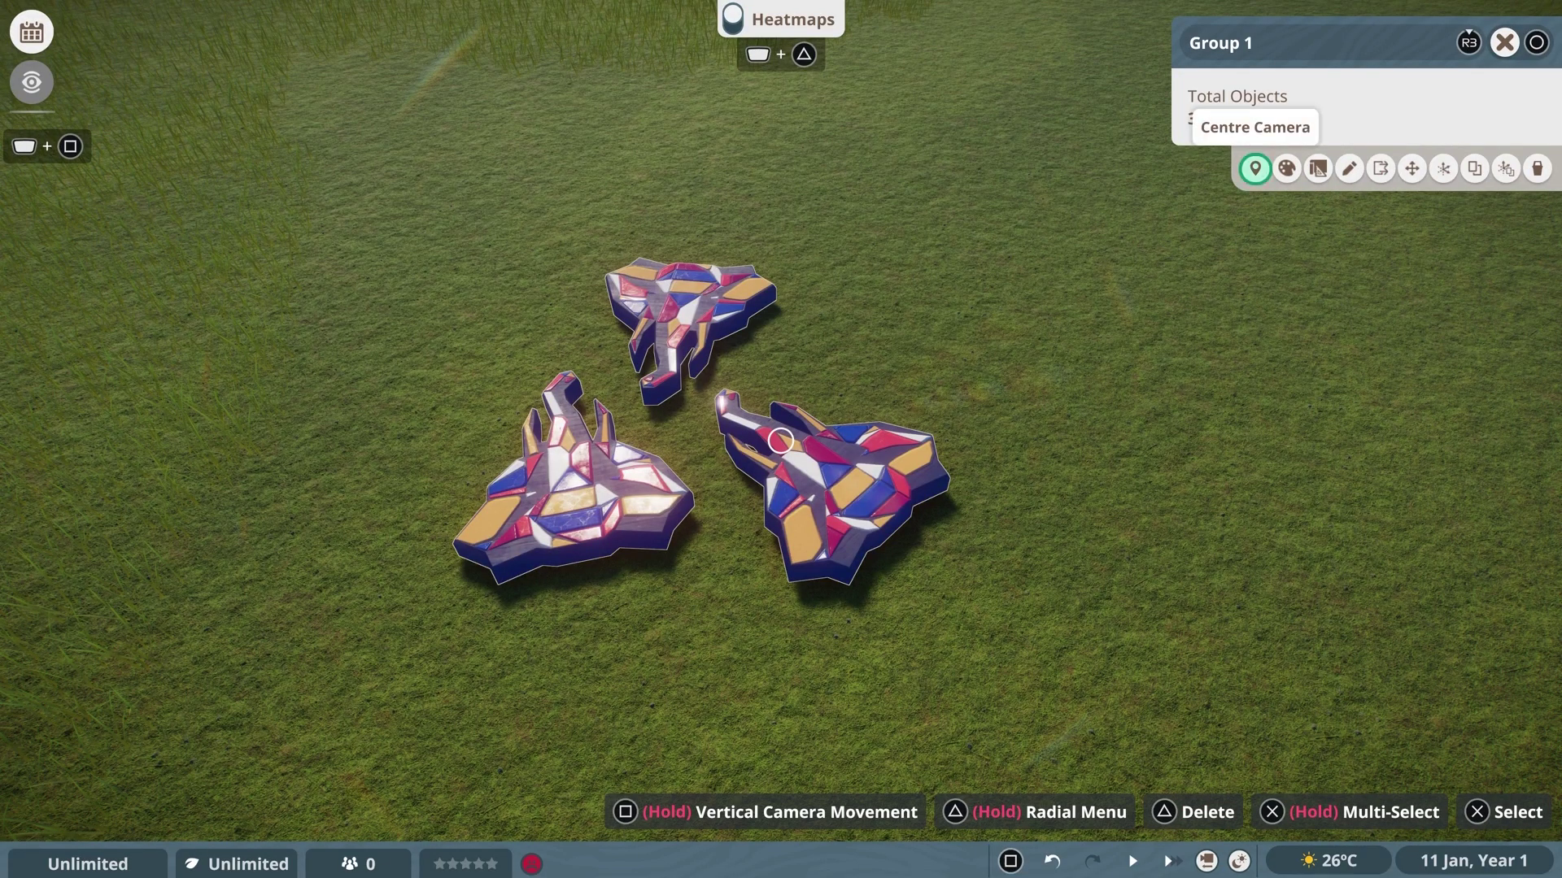
key(Right)
key(Right)
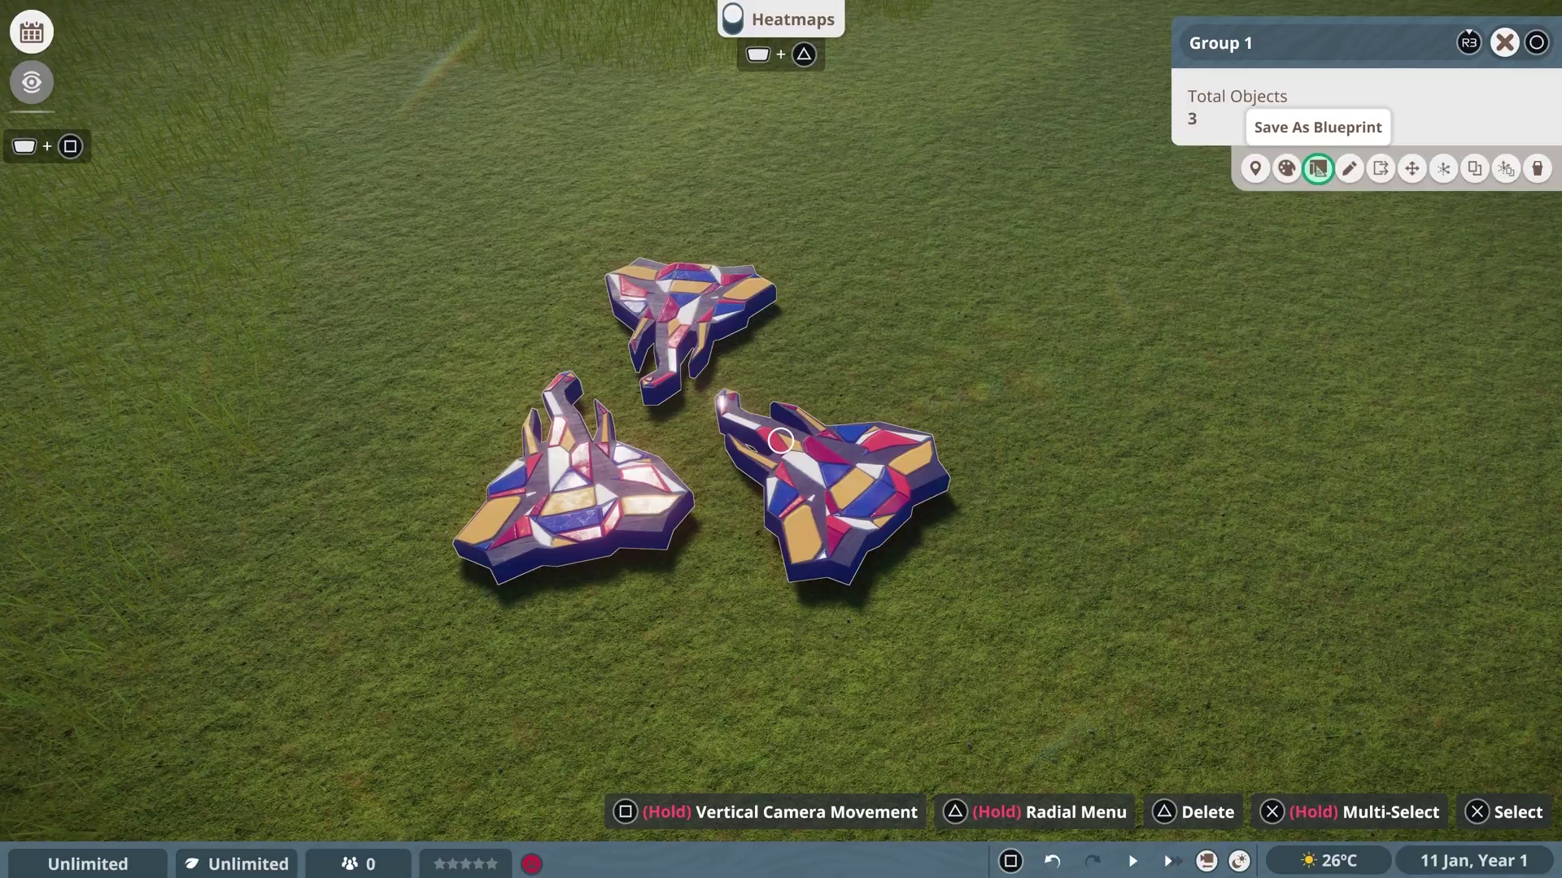
Step: Save the group as a new blueprint titled 'Thing' with description 'Tbc'
key(Return)
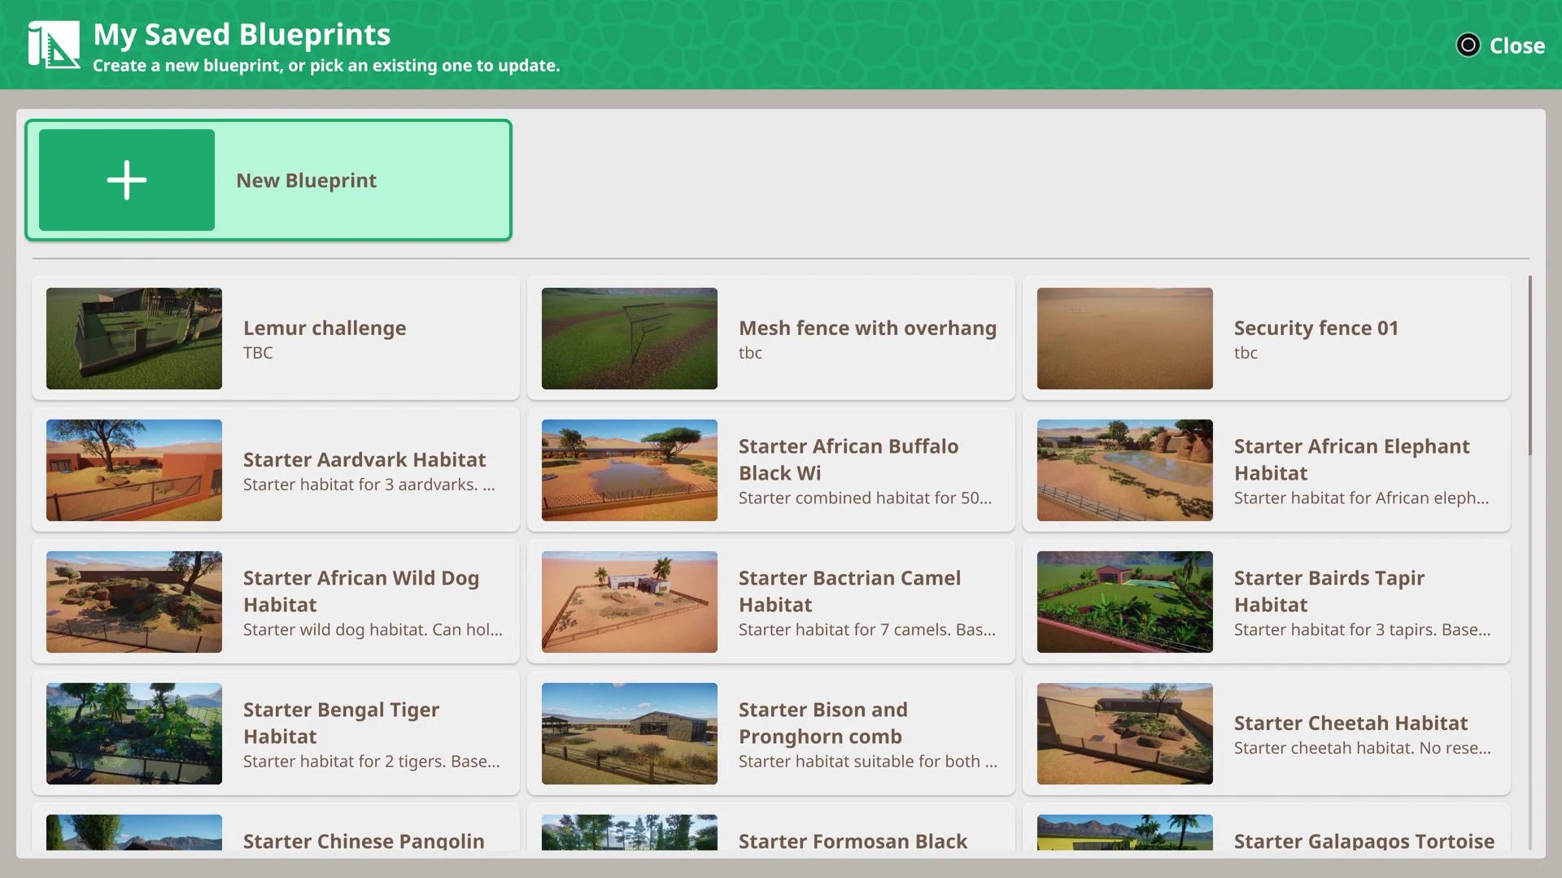
key(Return)
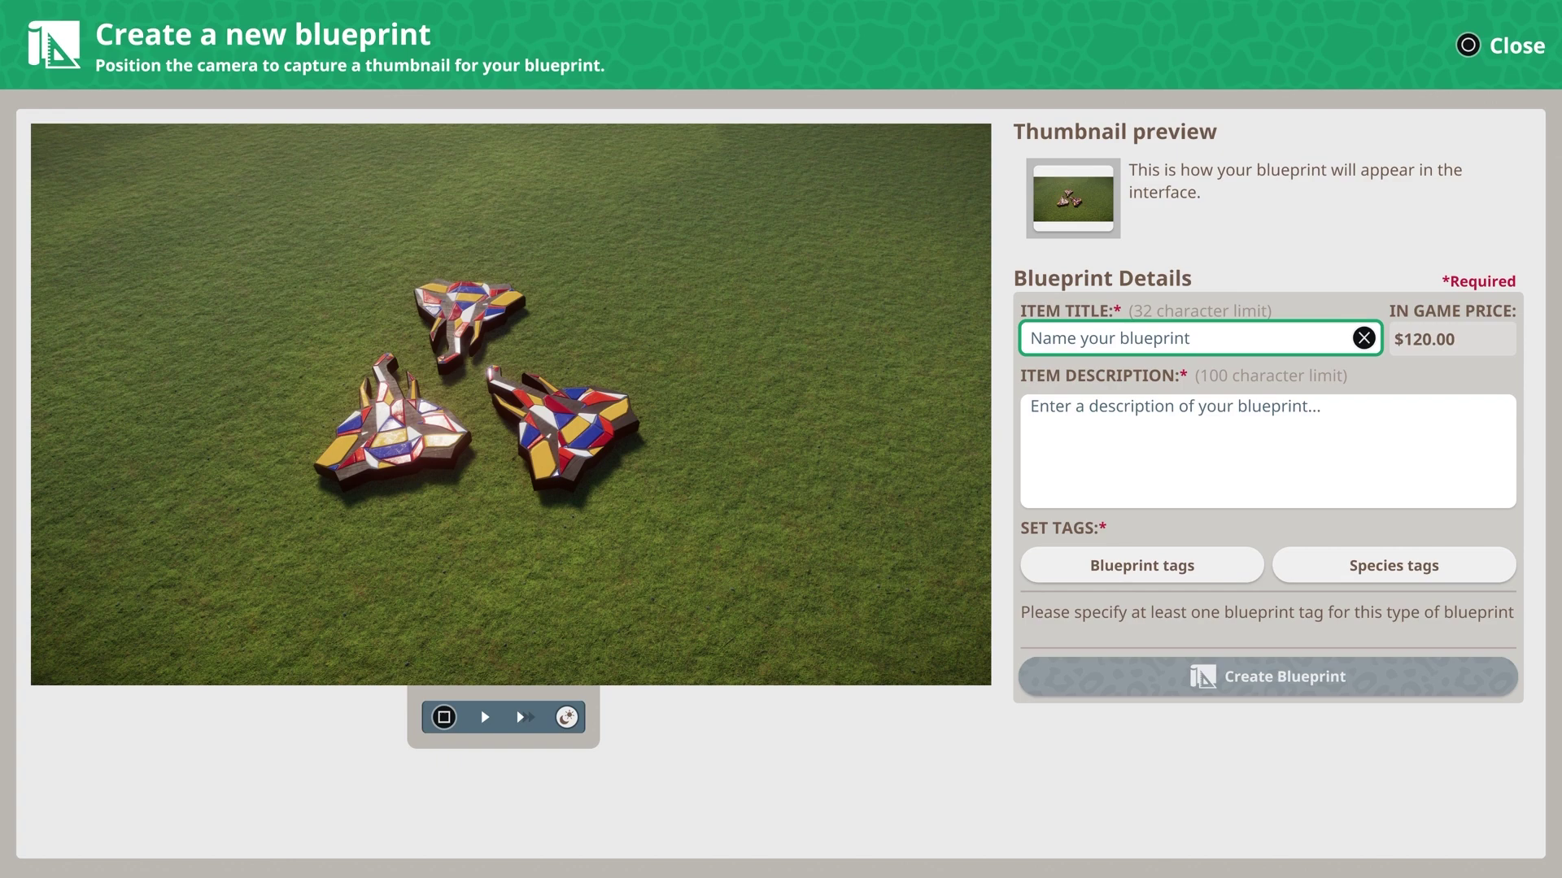
key(Return)
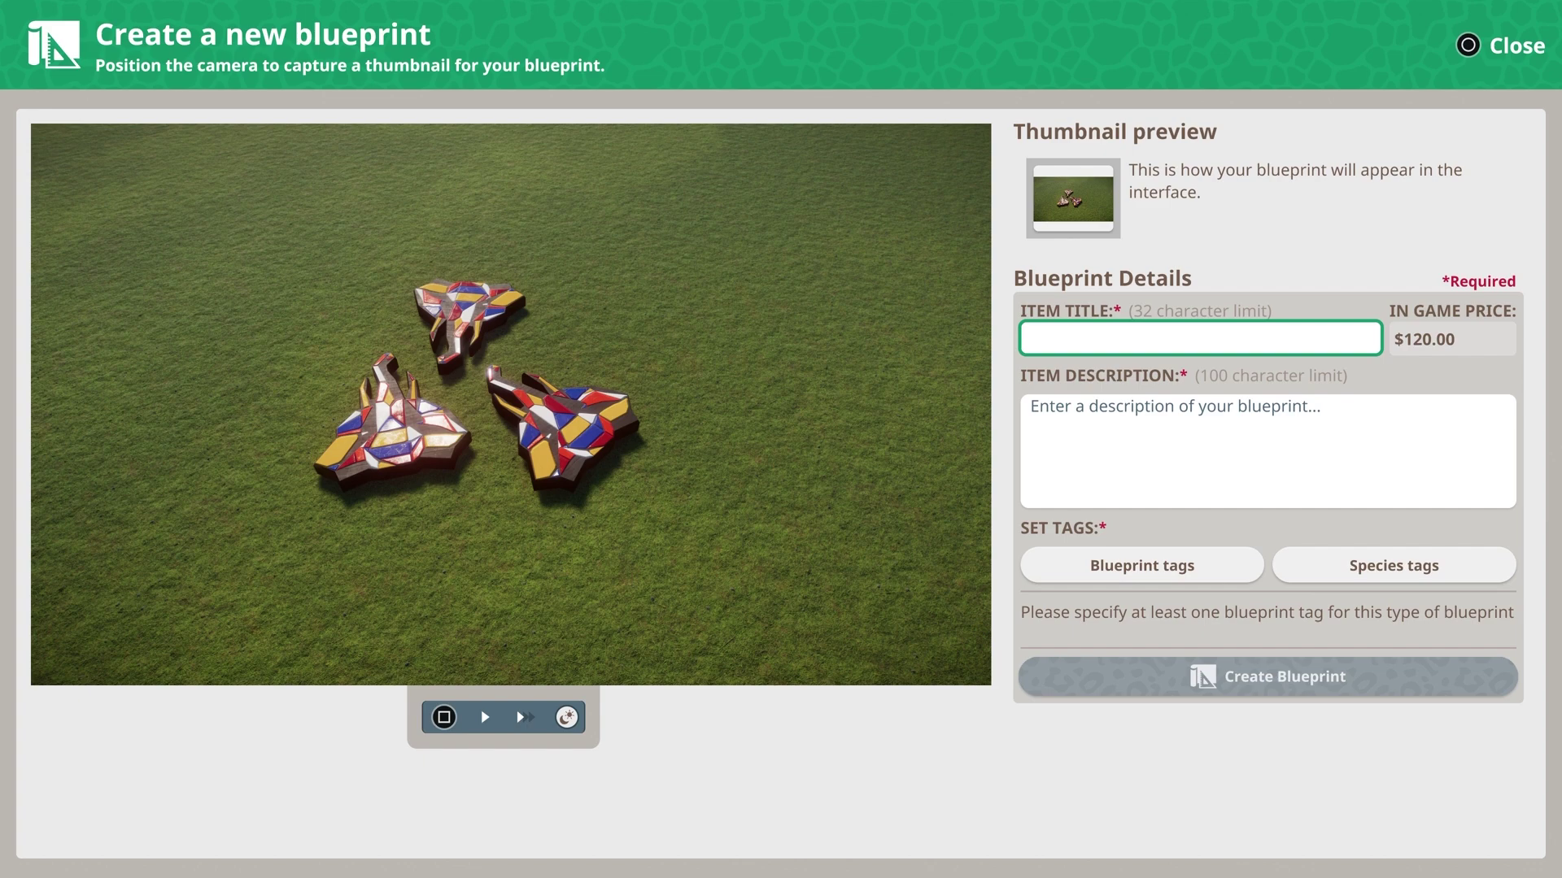
text(Thing)
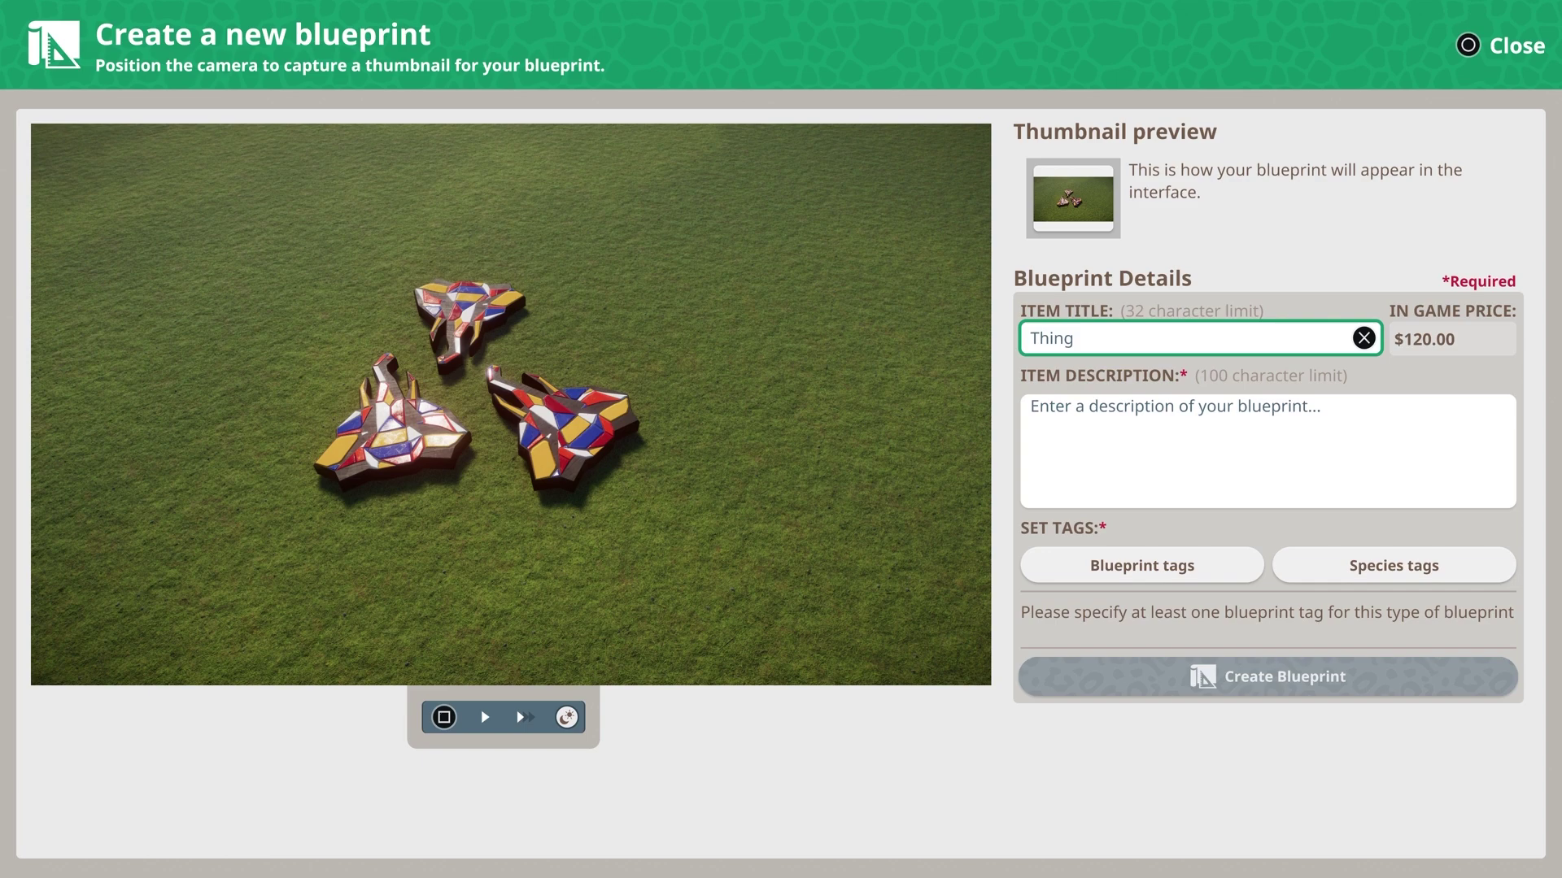
key(Down)
key(Return)
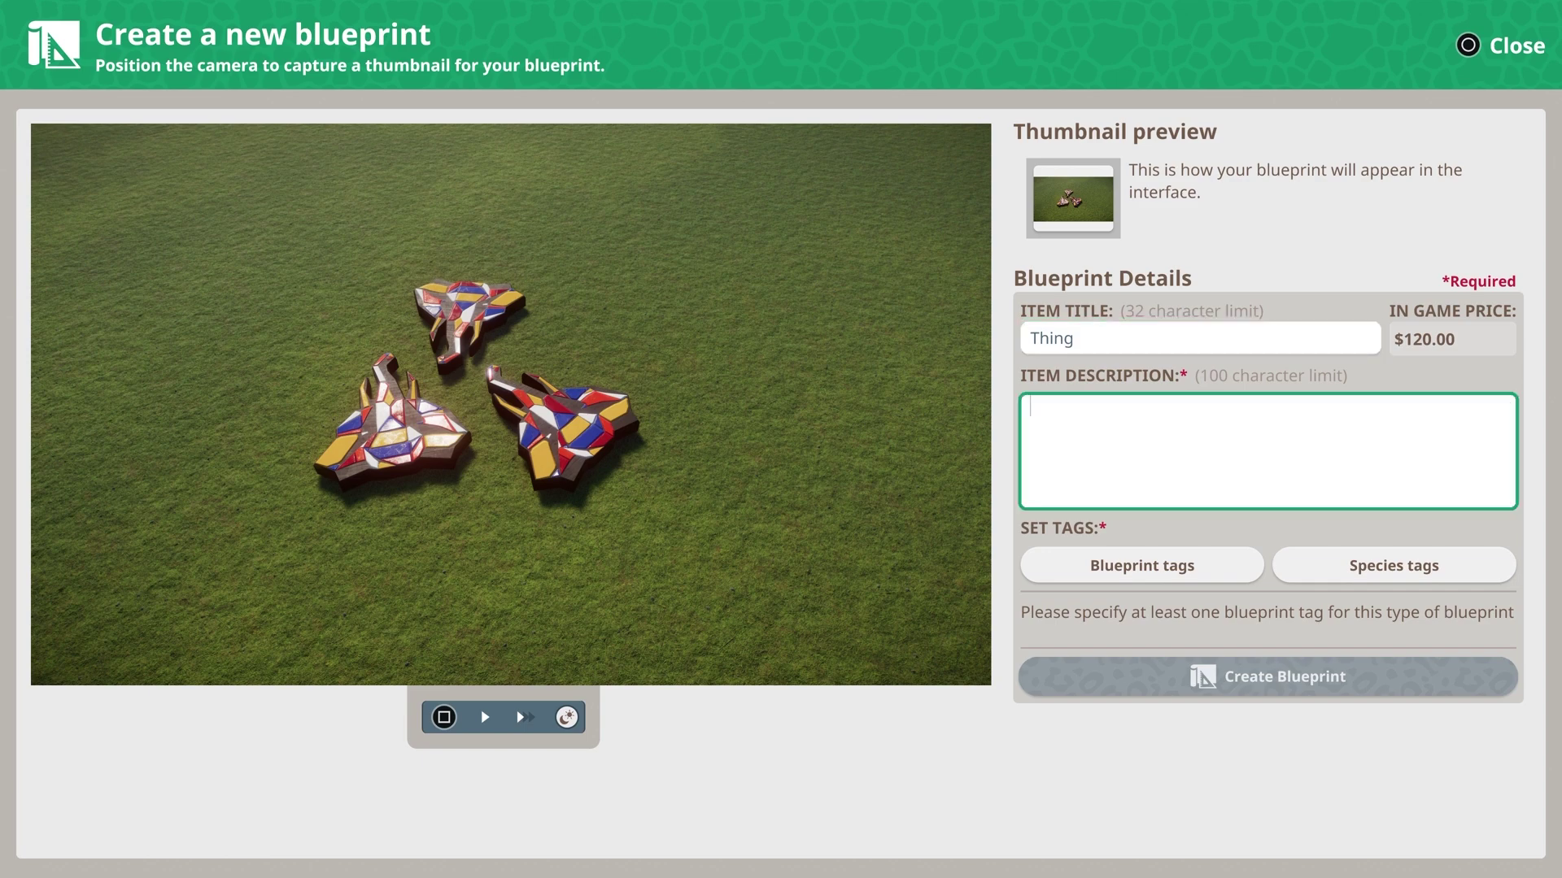
text(Tbc)
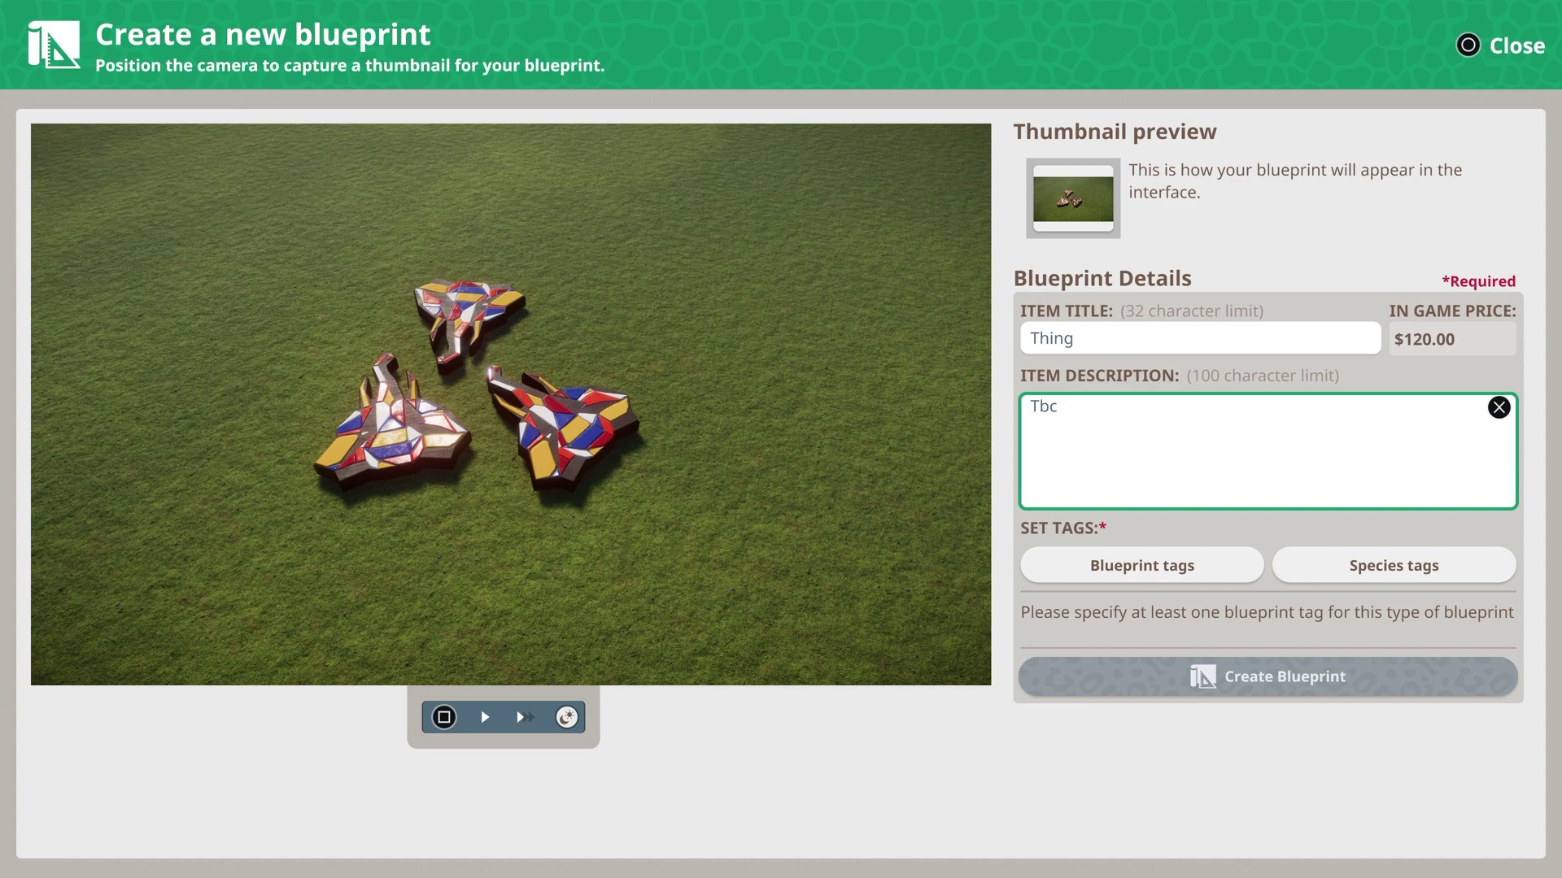
Step: Tag the Thing blueprint with Scenery > Statues
key(Down)
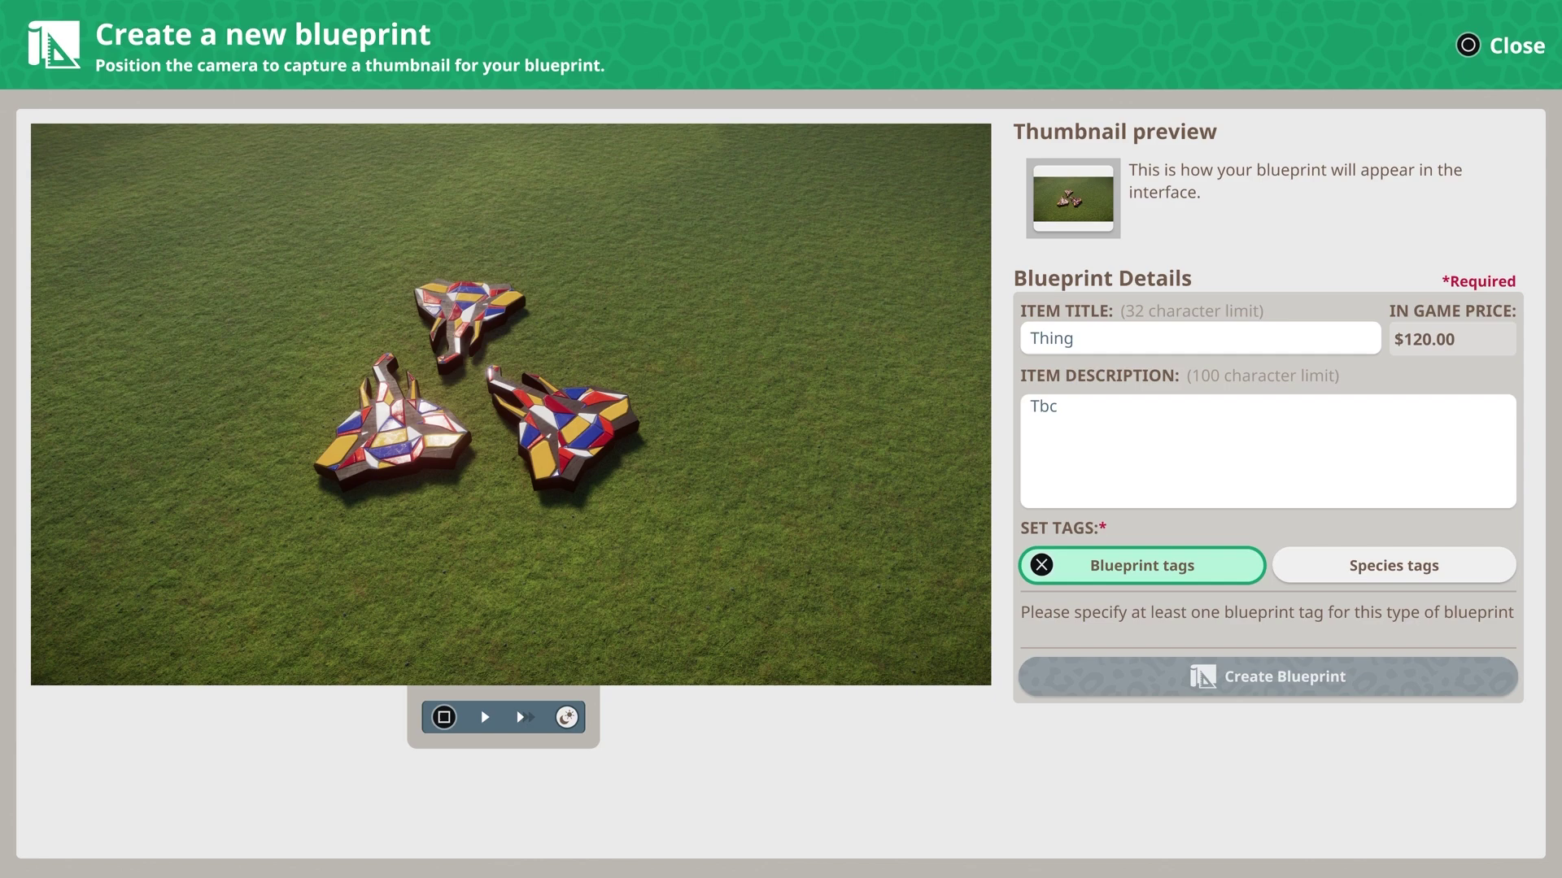
key(Return)
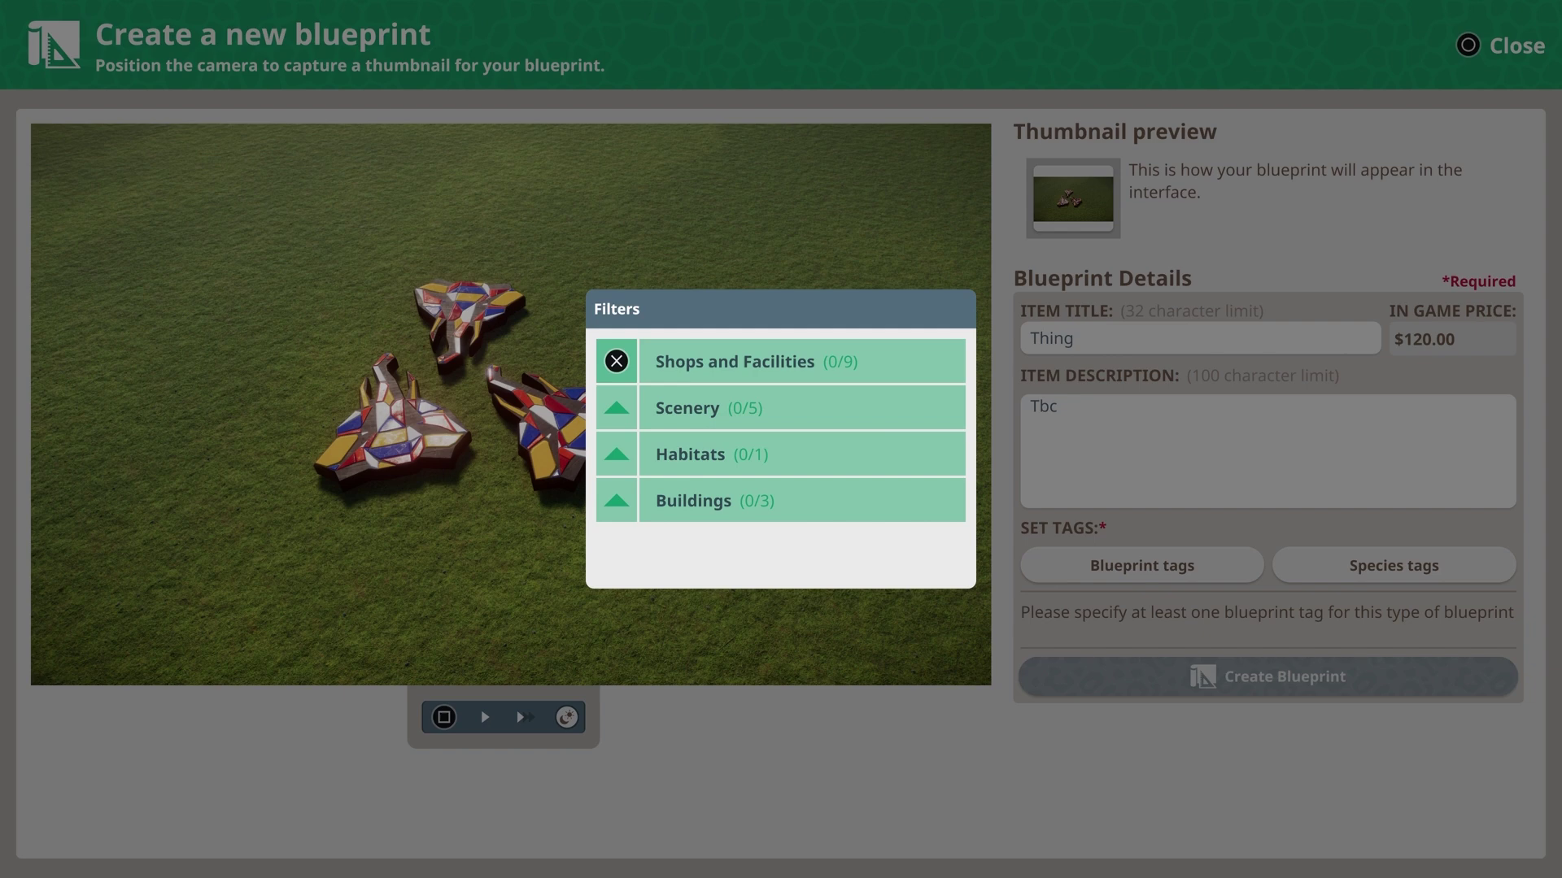
key(Down)
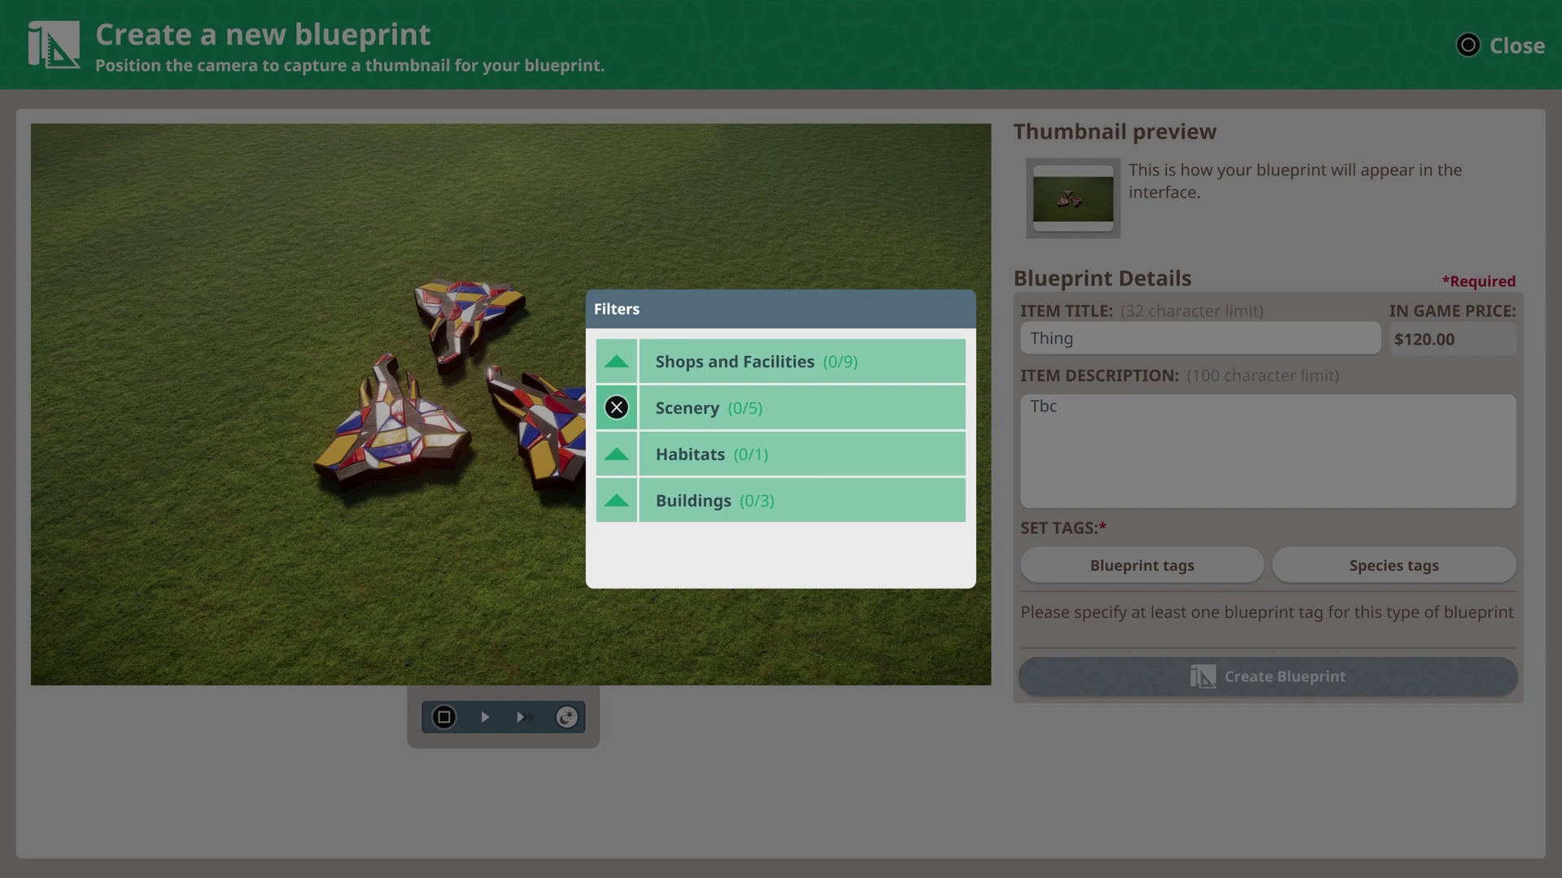
key(Return)
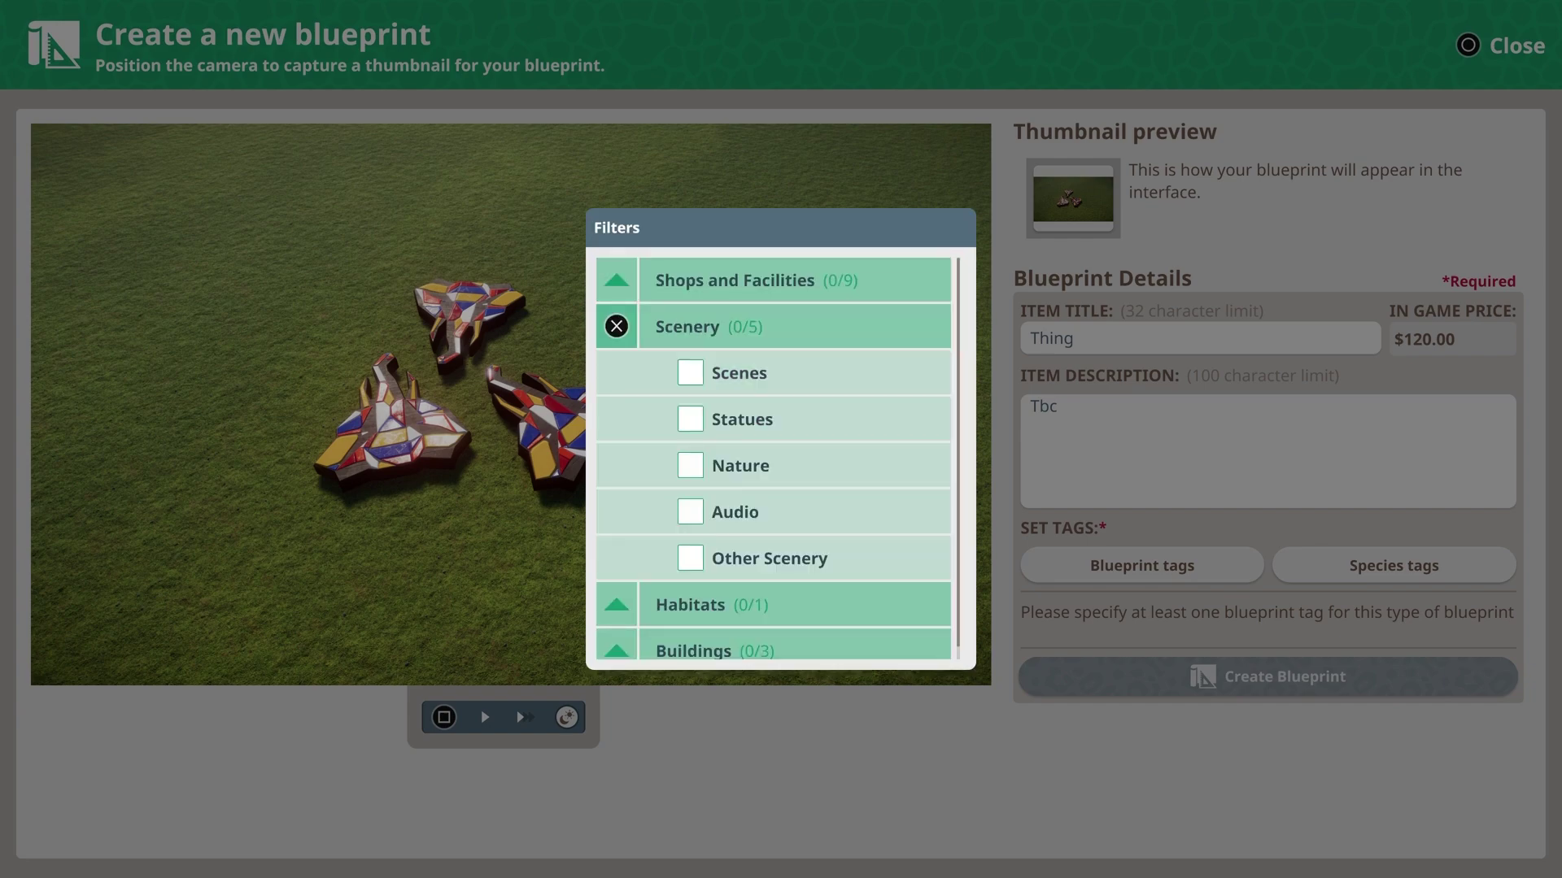
key(Down)
key(Down)
key(Return)
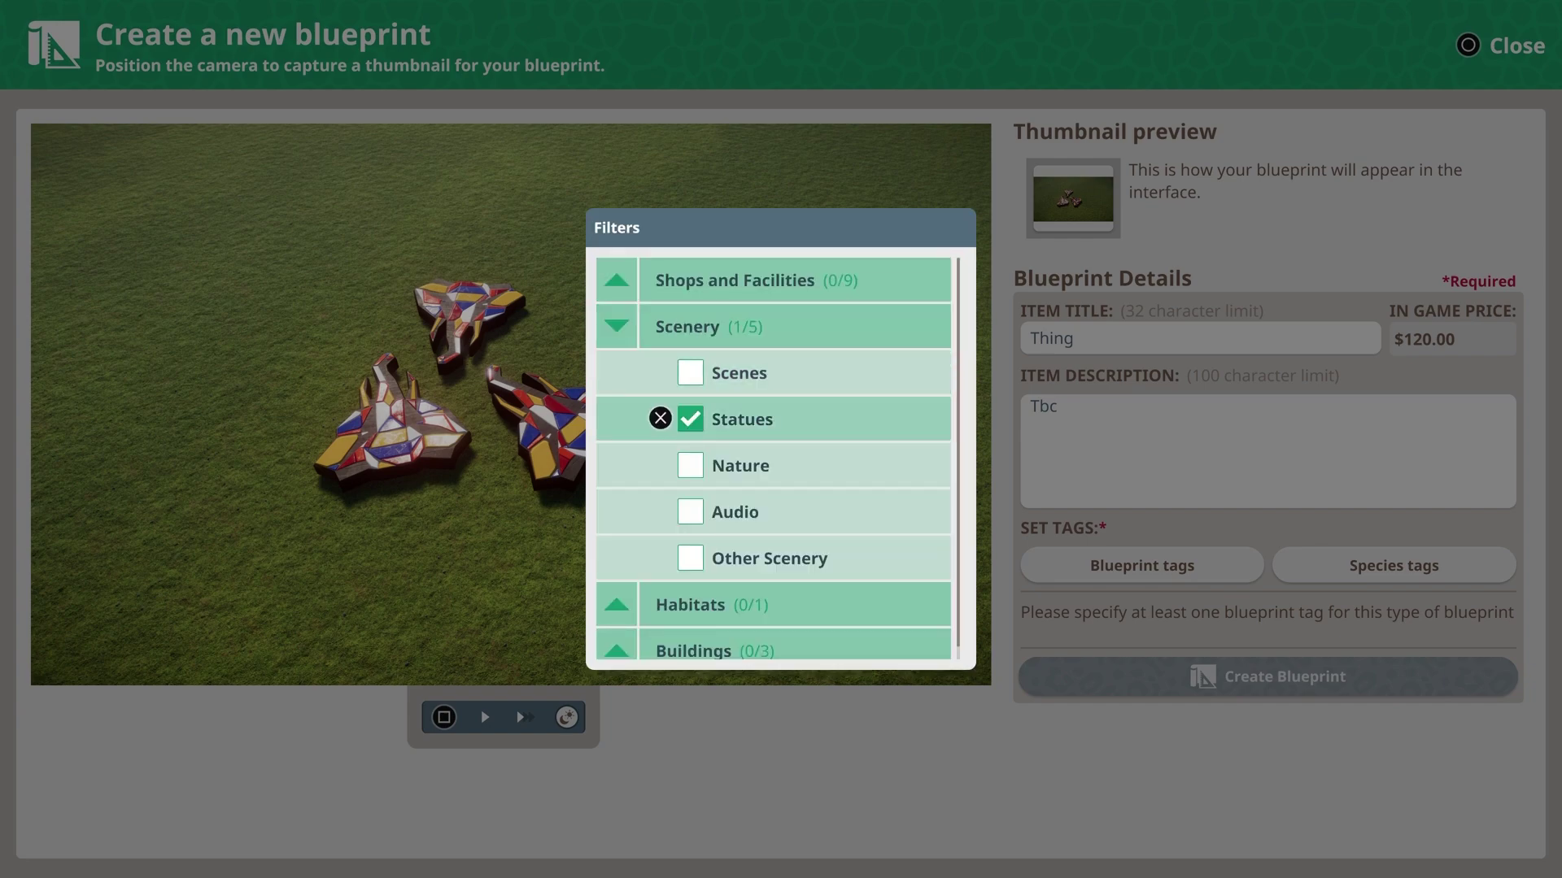
key(Escape)
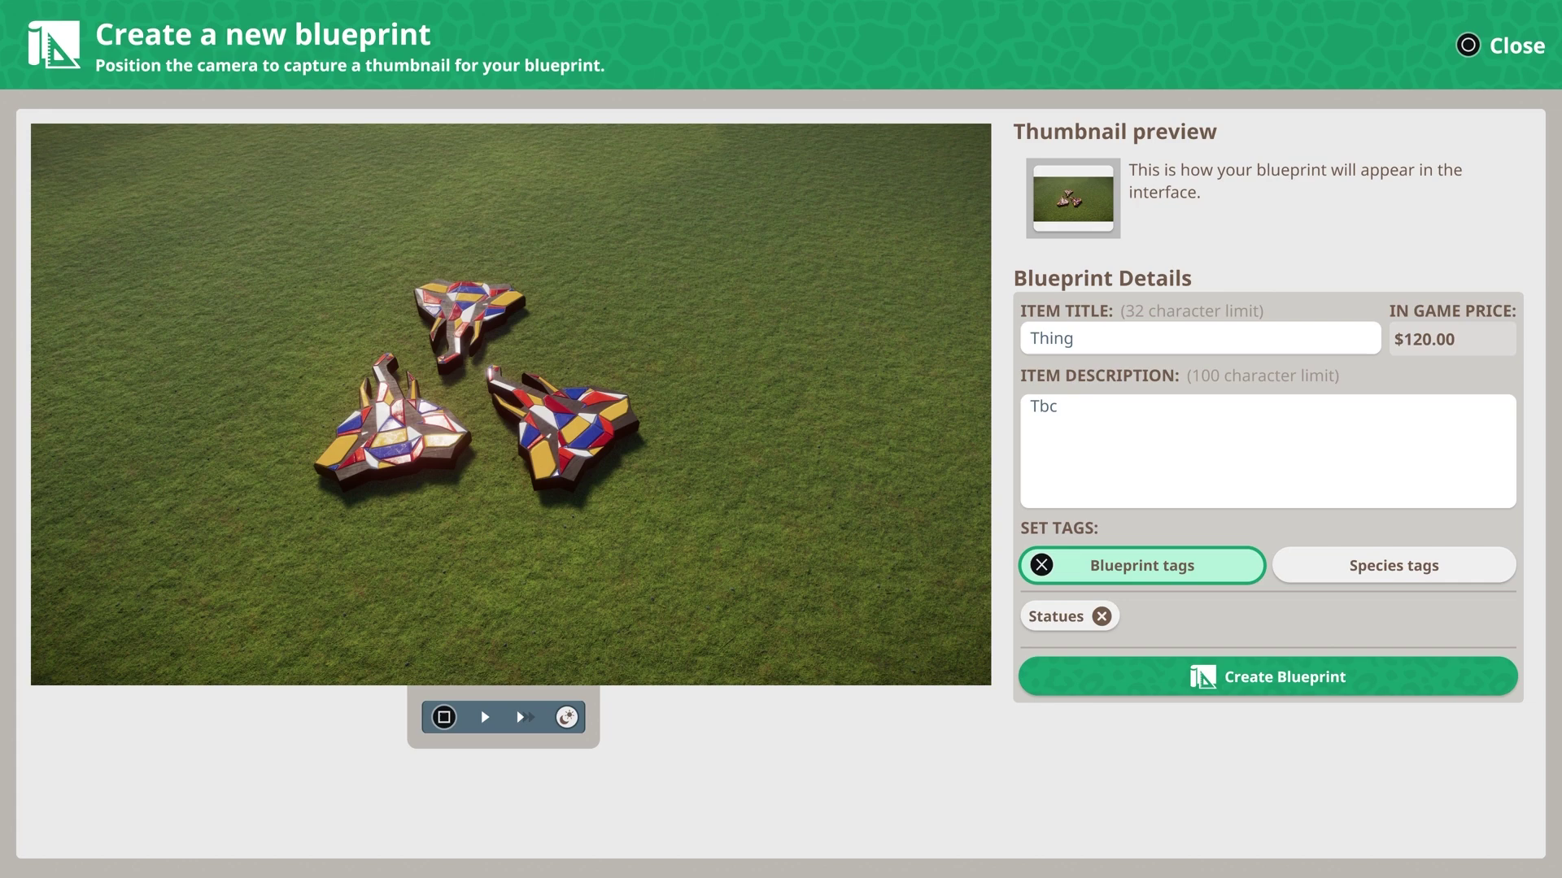
key(Down)
key(Down)
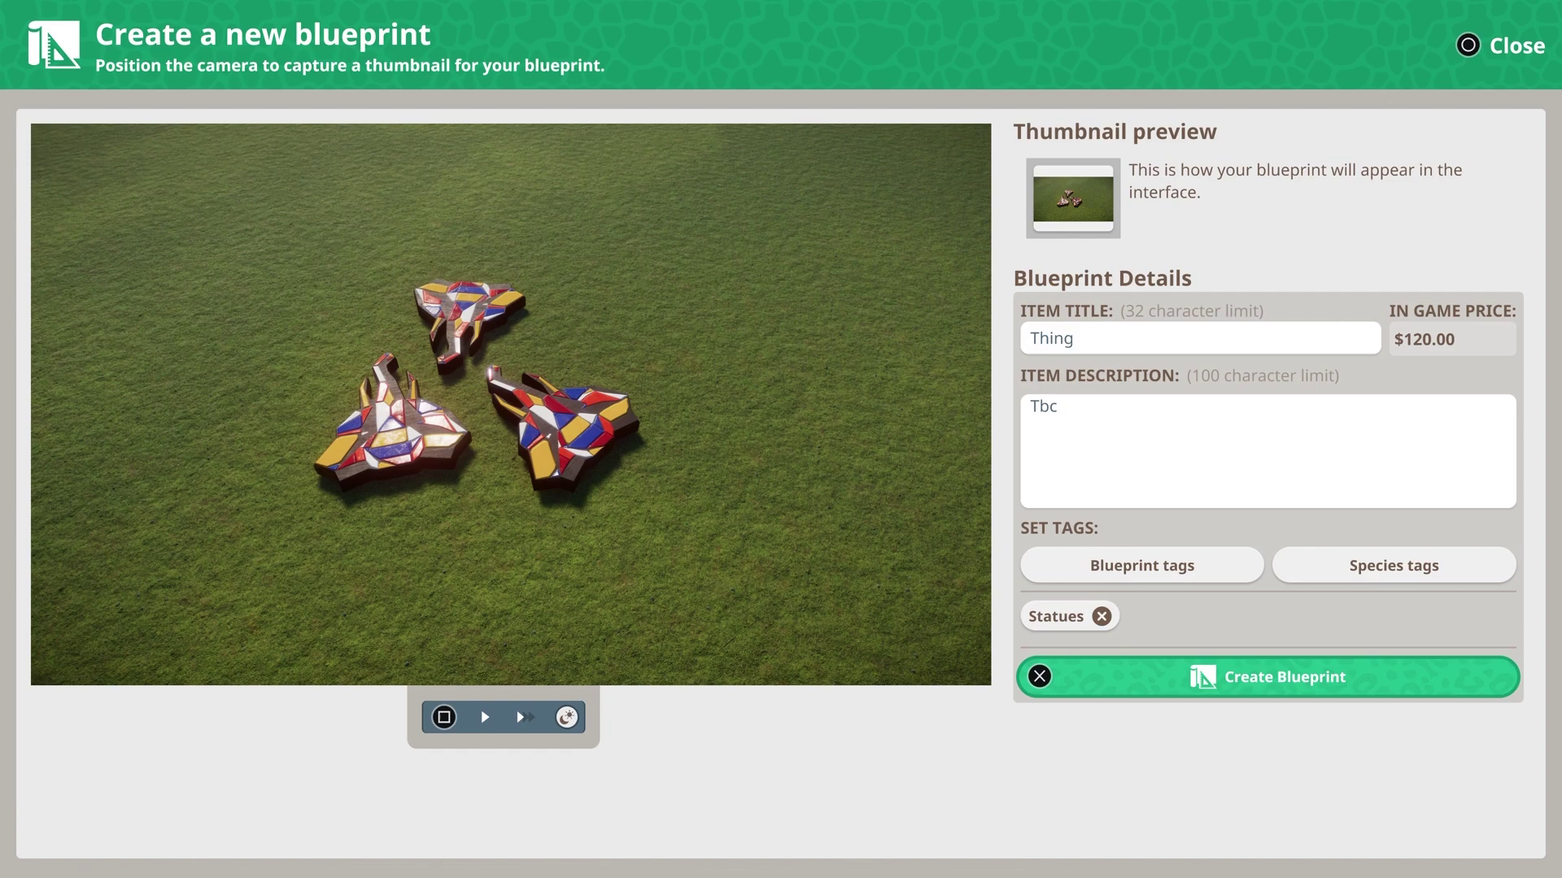
Step: Create the Thing blueprint and find it in the Blueprints browser
key(Return)
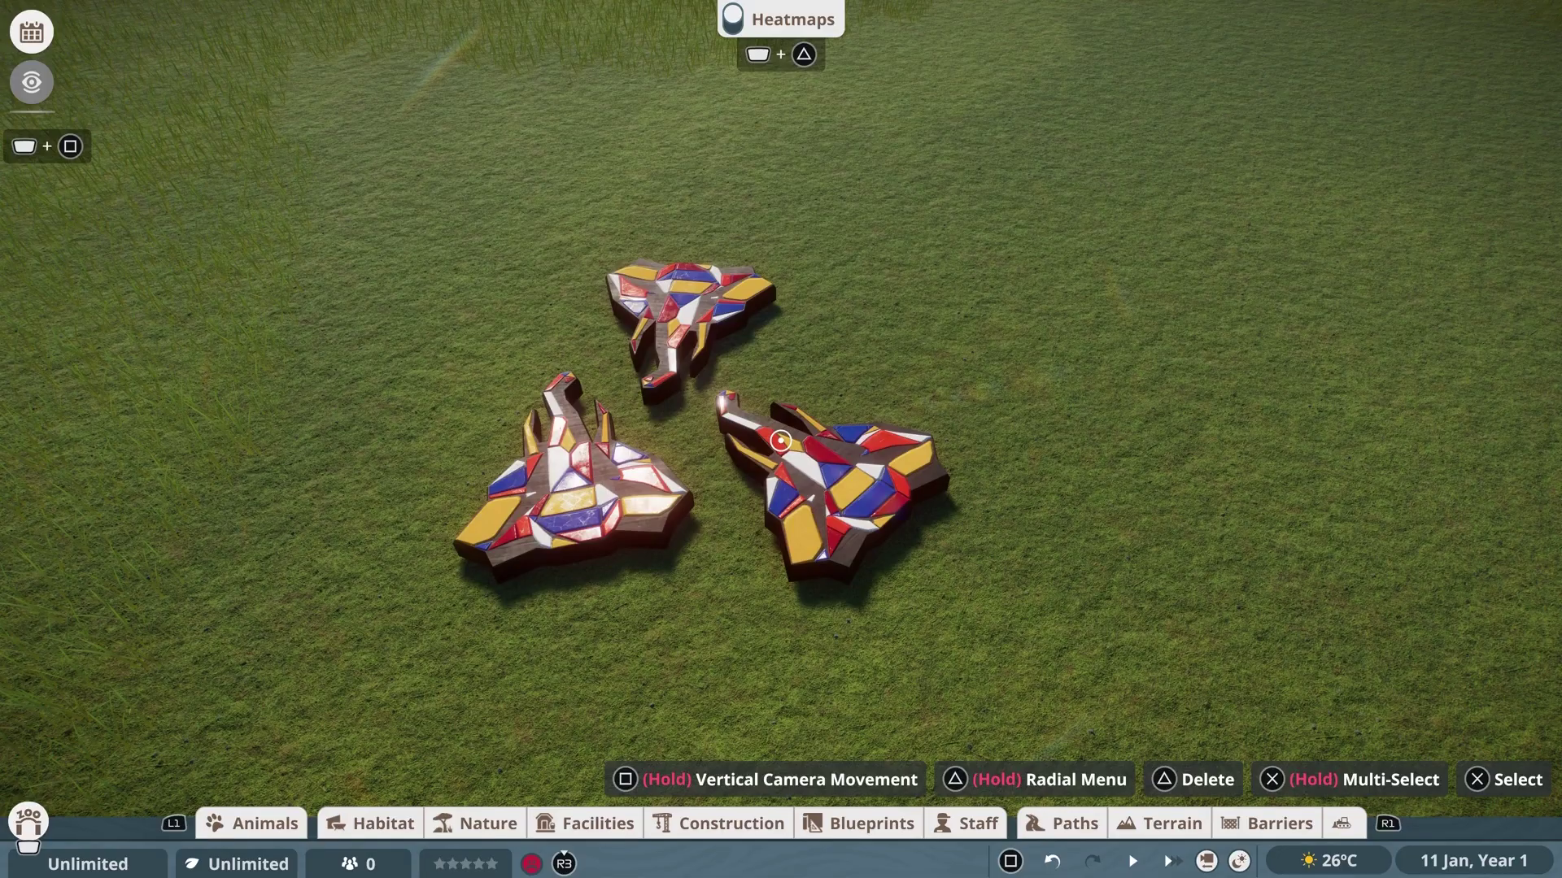
key(Tab)
key(Tab)
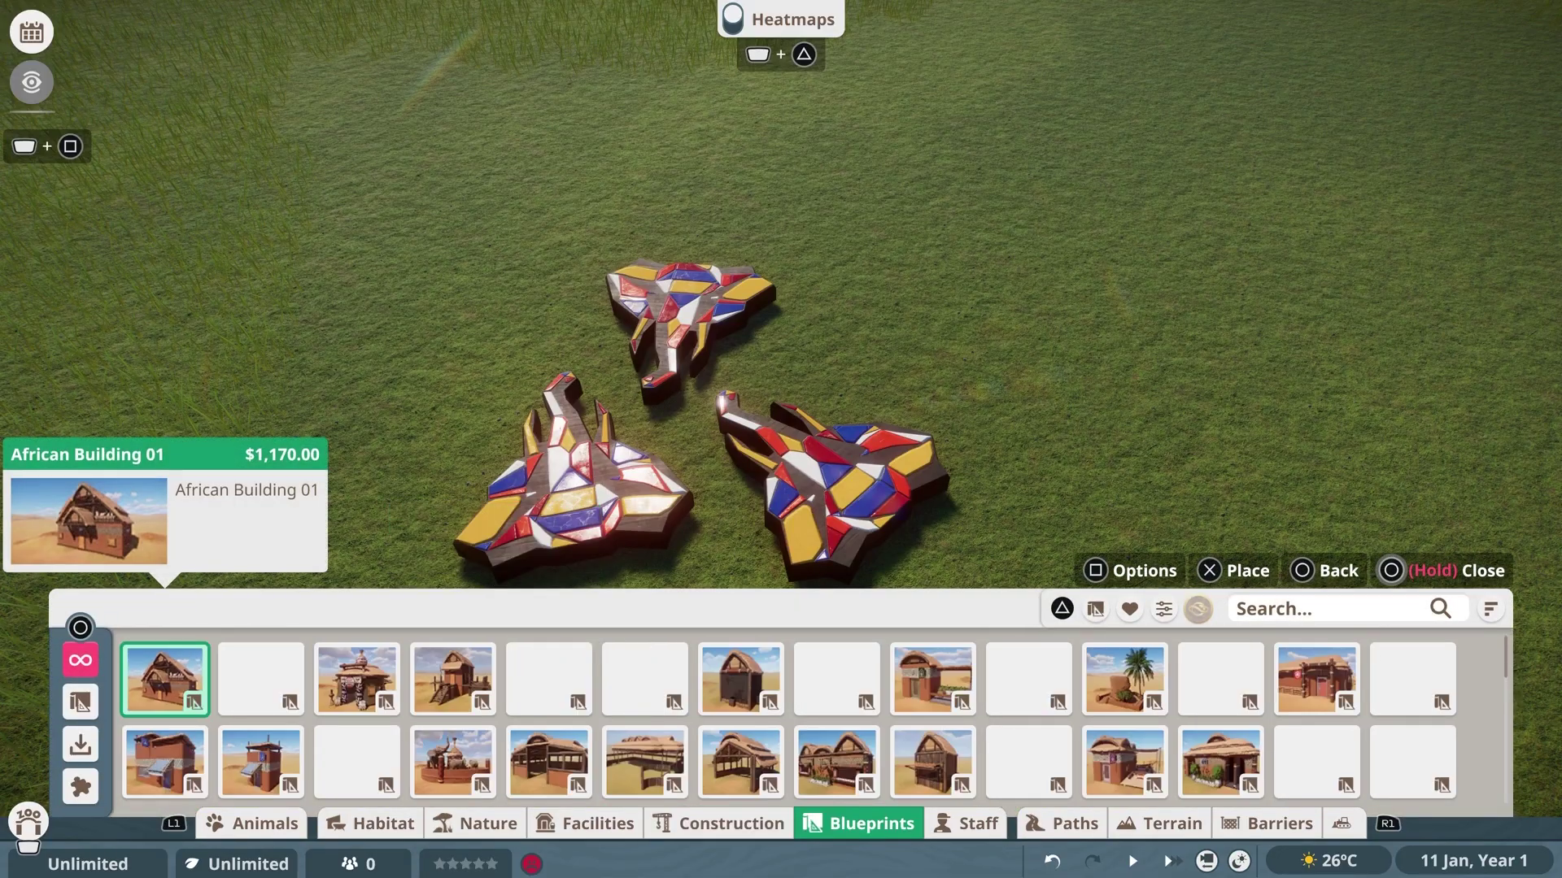
key(Escape)
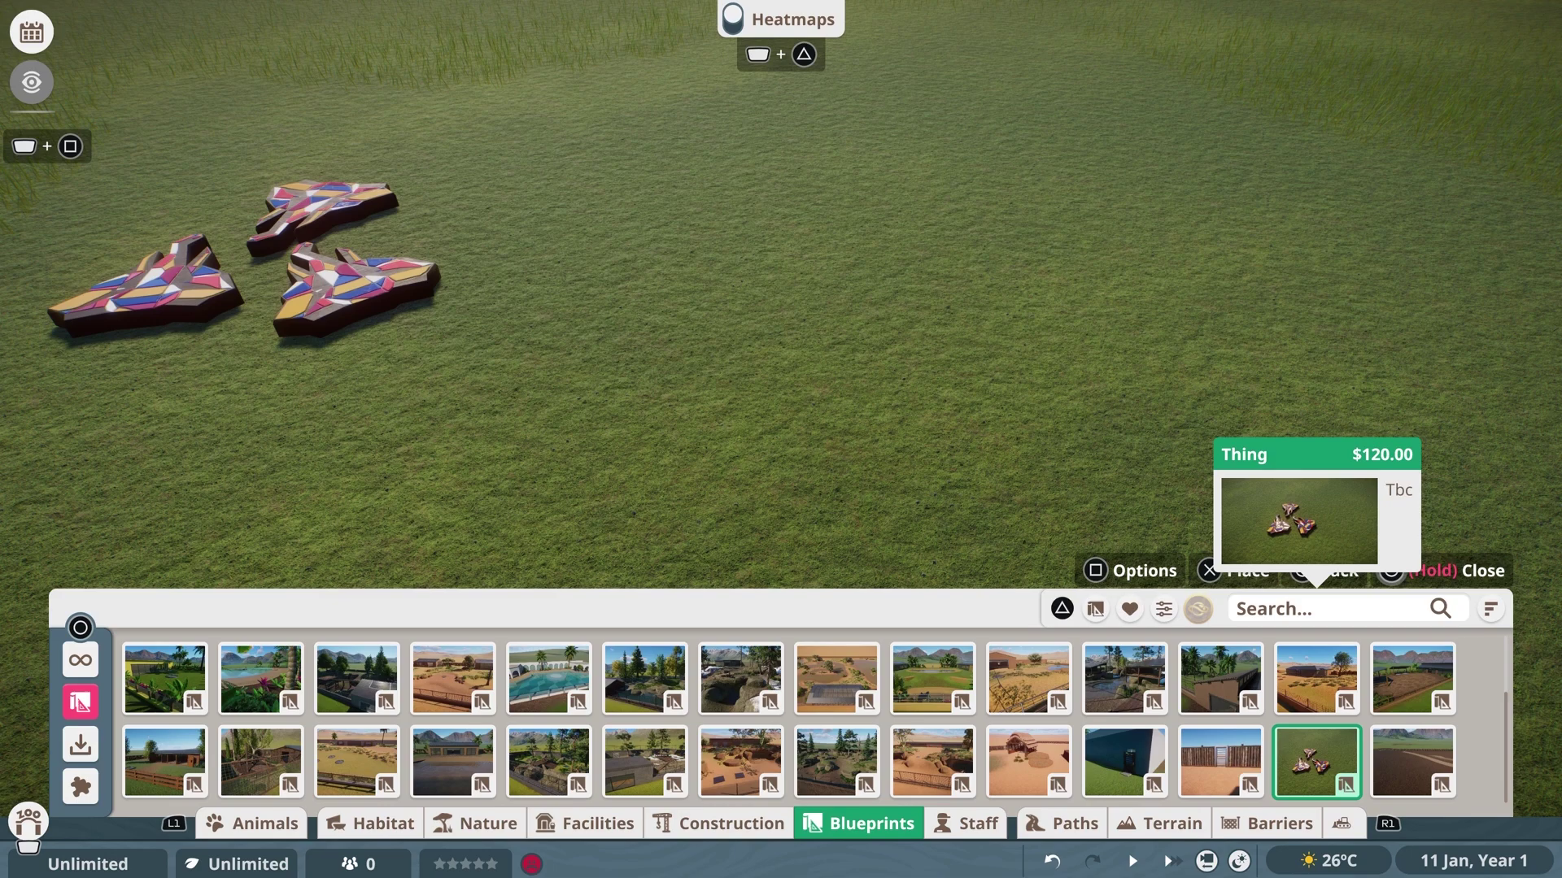
Step: Open Workshop Upload as new for Thing, then back out to the browser
key(x)
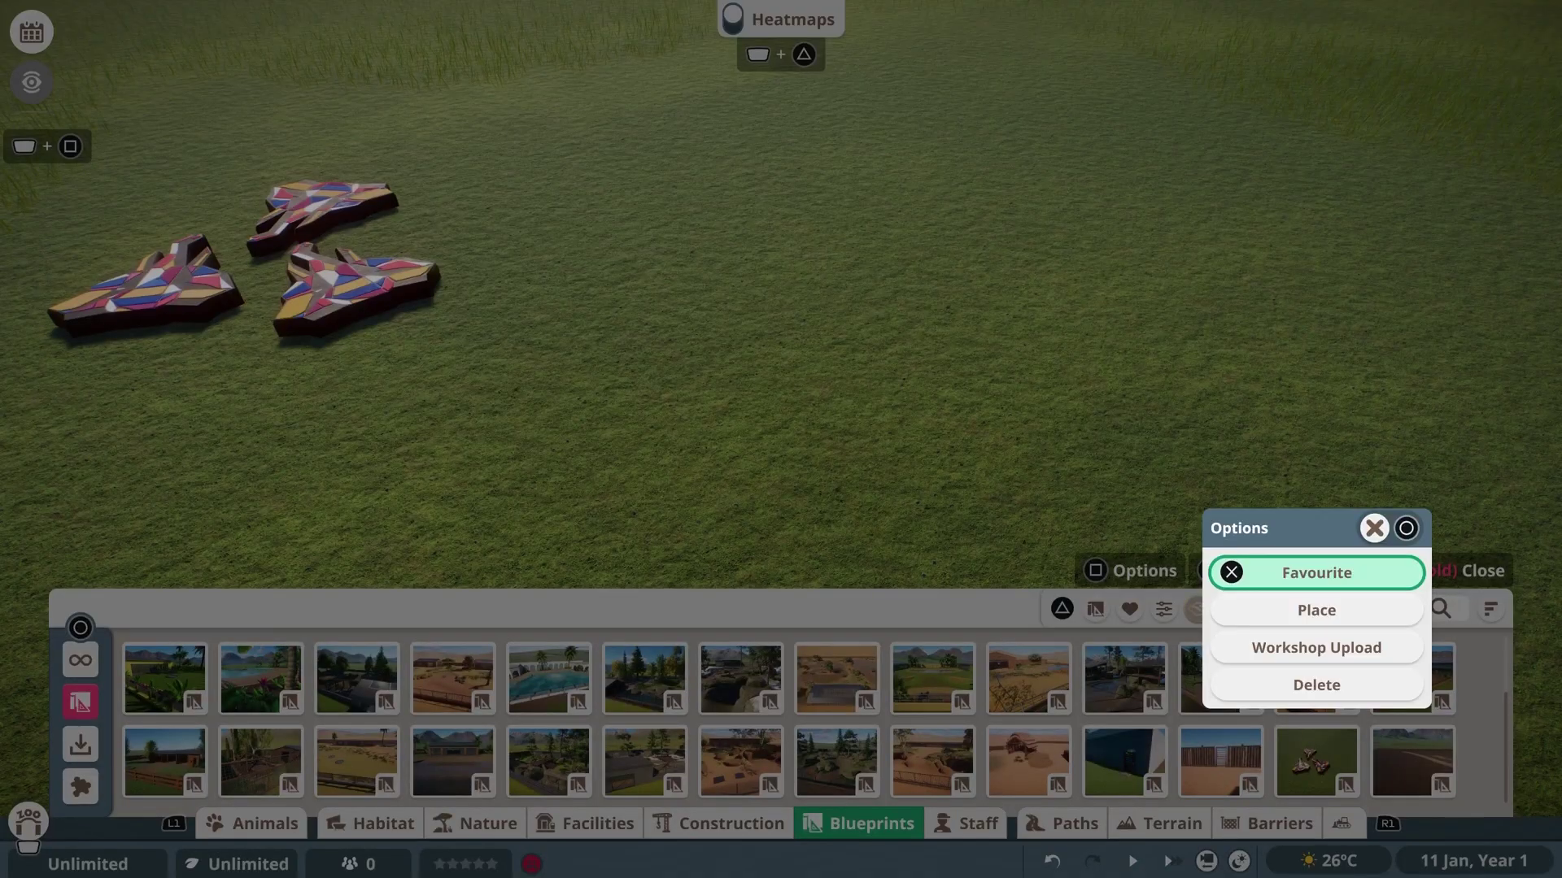
key(Down)
key(Down)
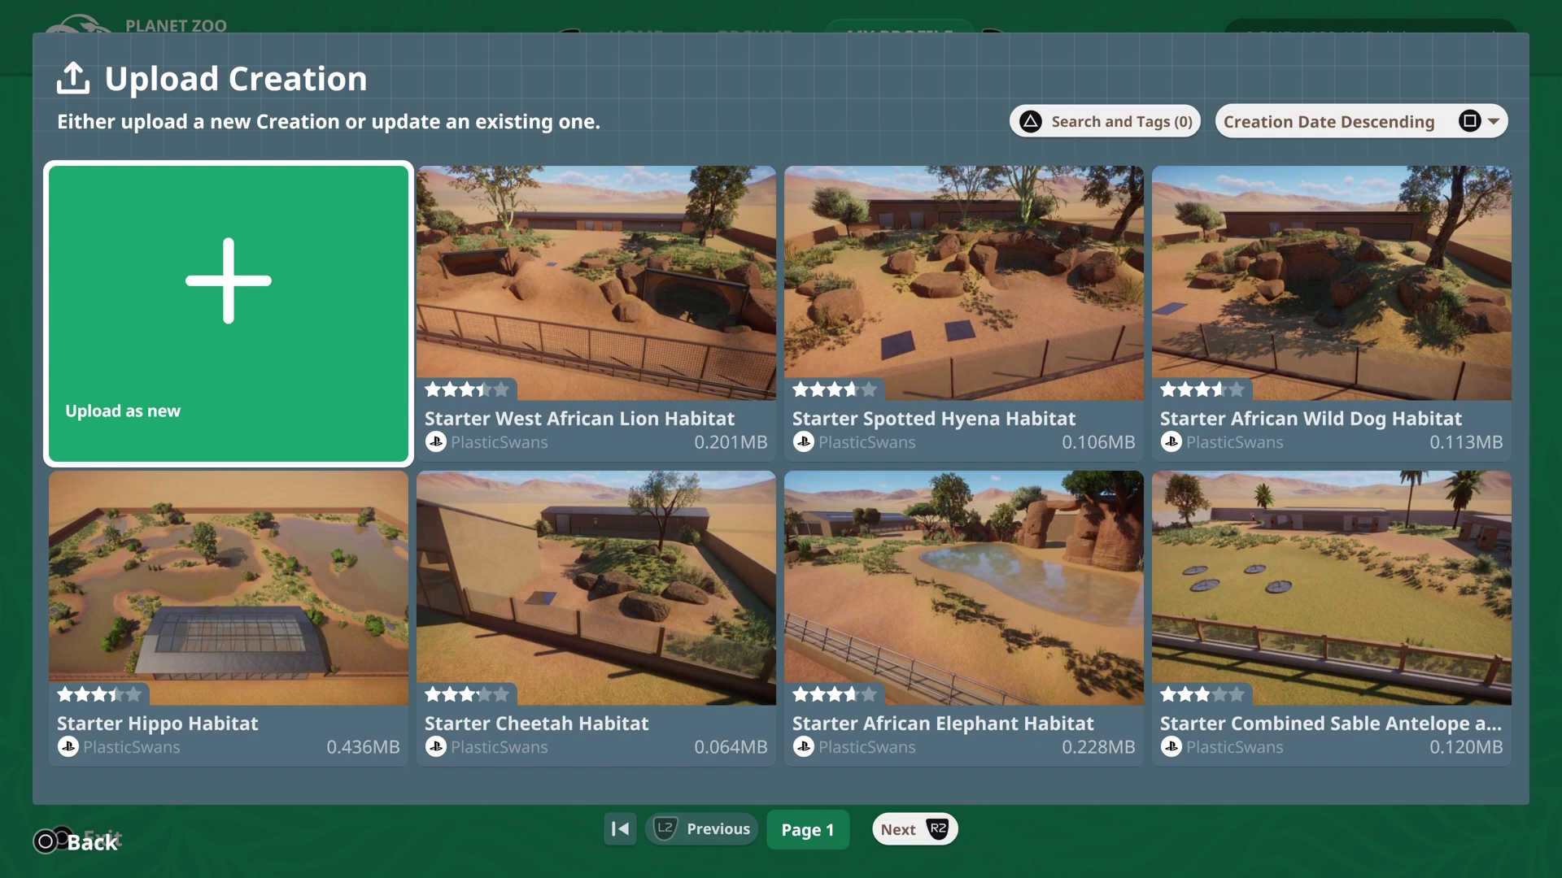
key(Return)
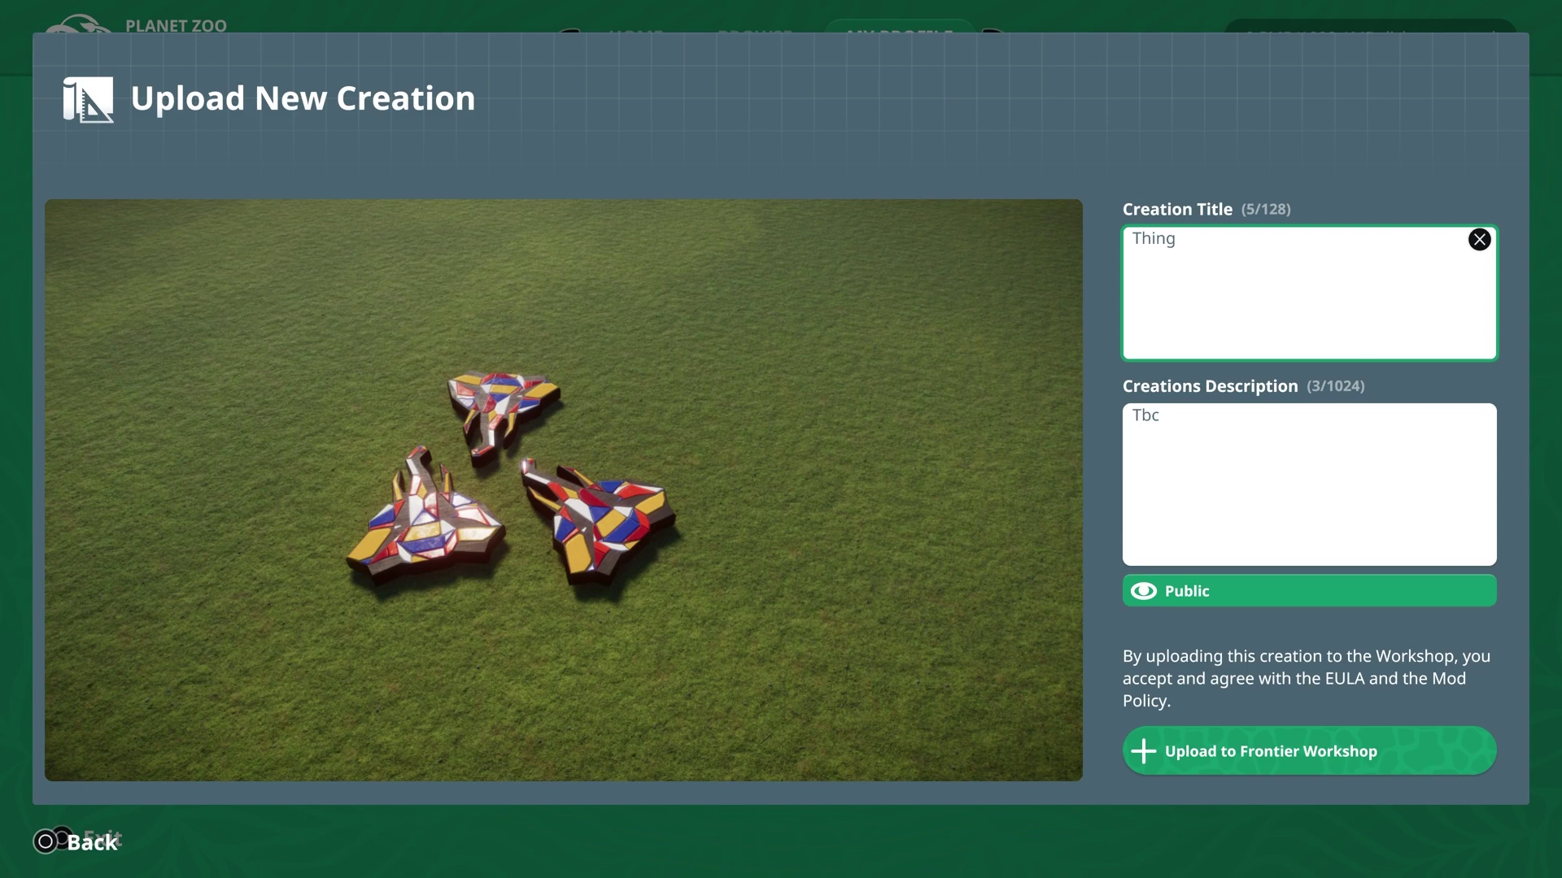
key(Escape)
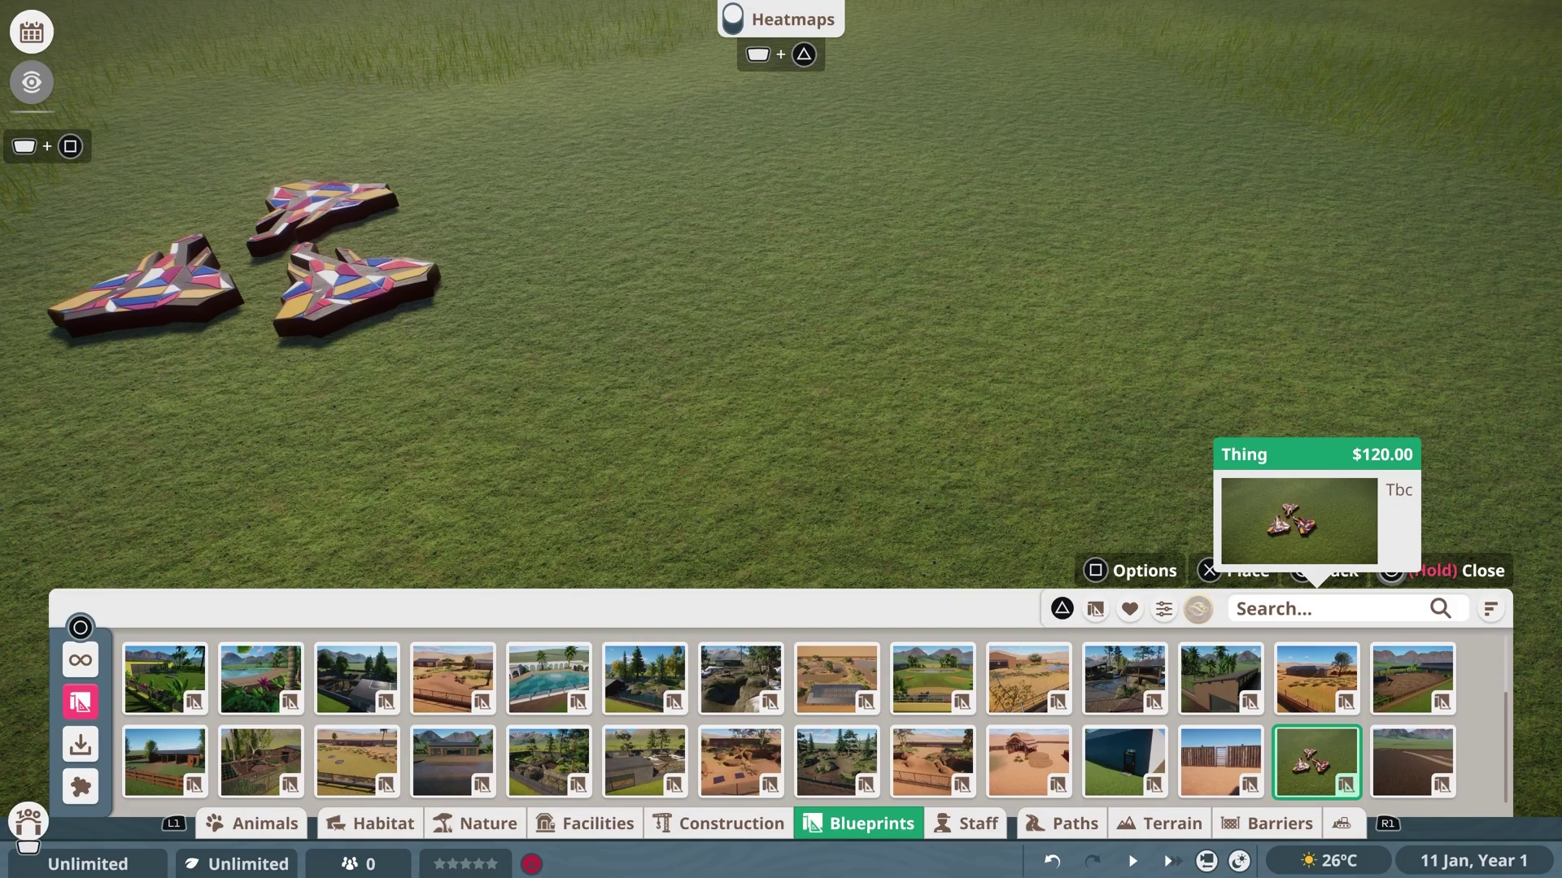
key(Escape)
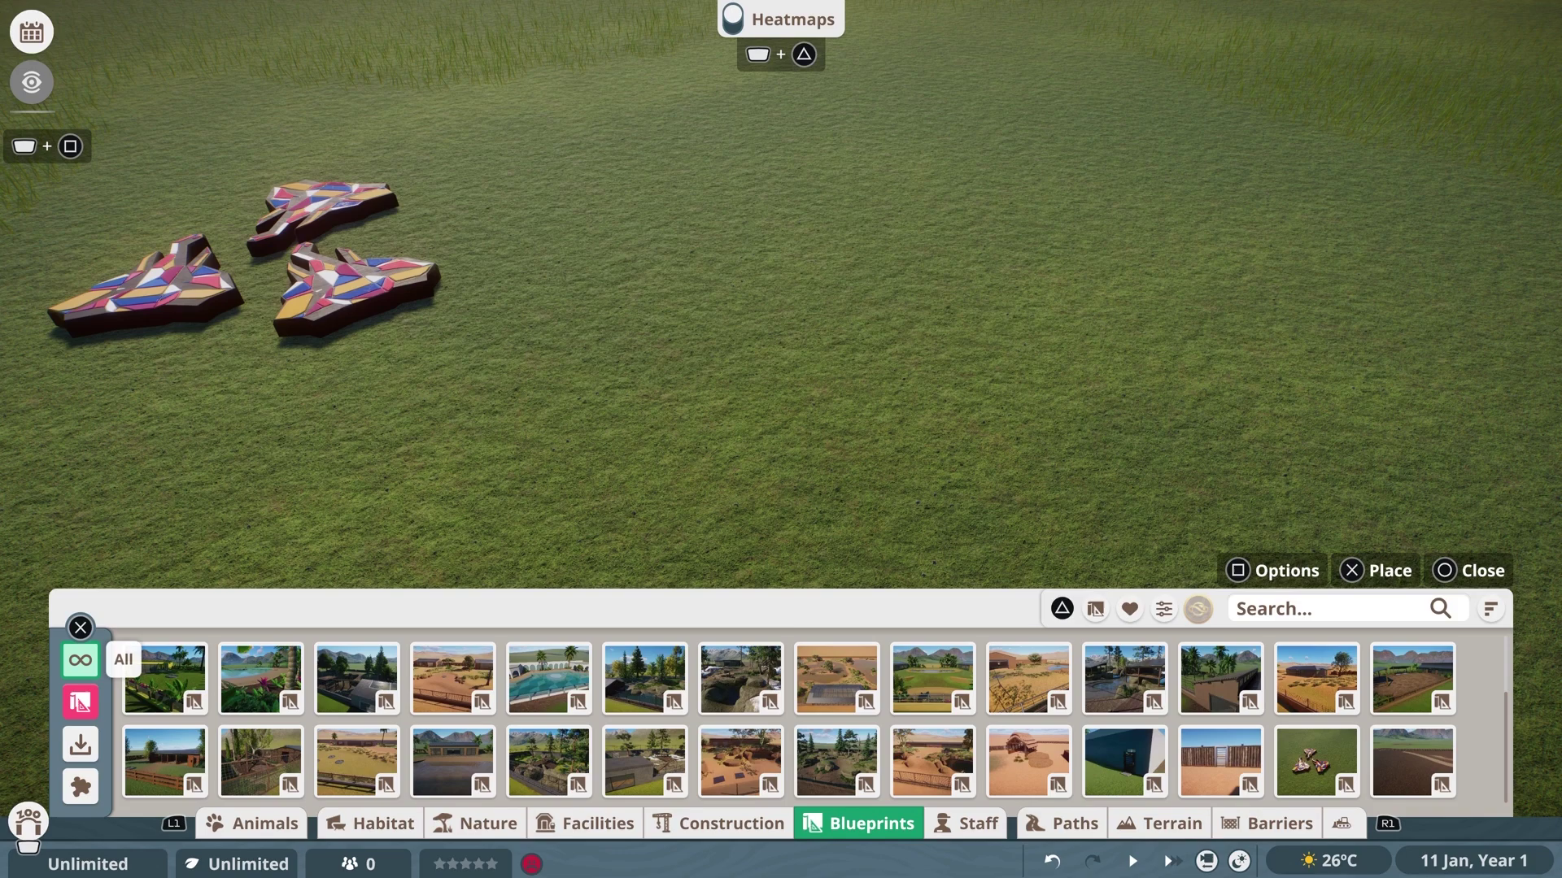
Step: Select the habitat door and choose Save As Blueprint for Habitat 1
key(Escape)
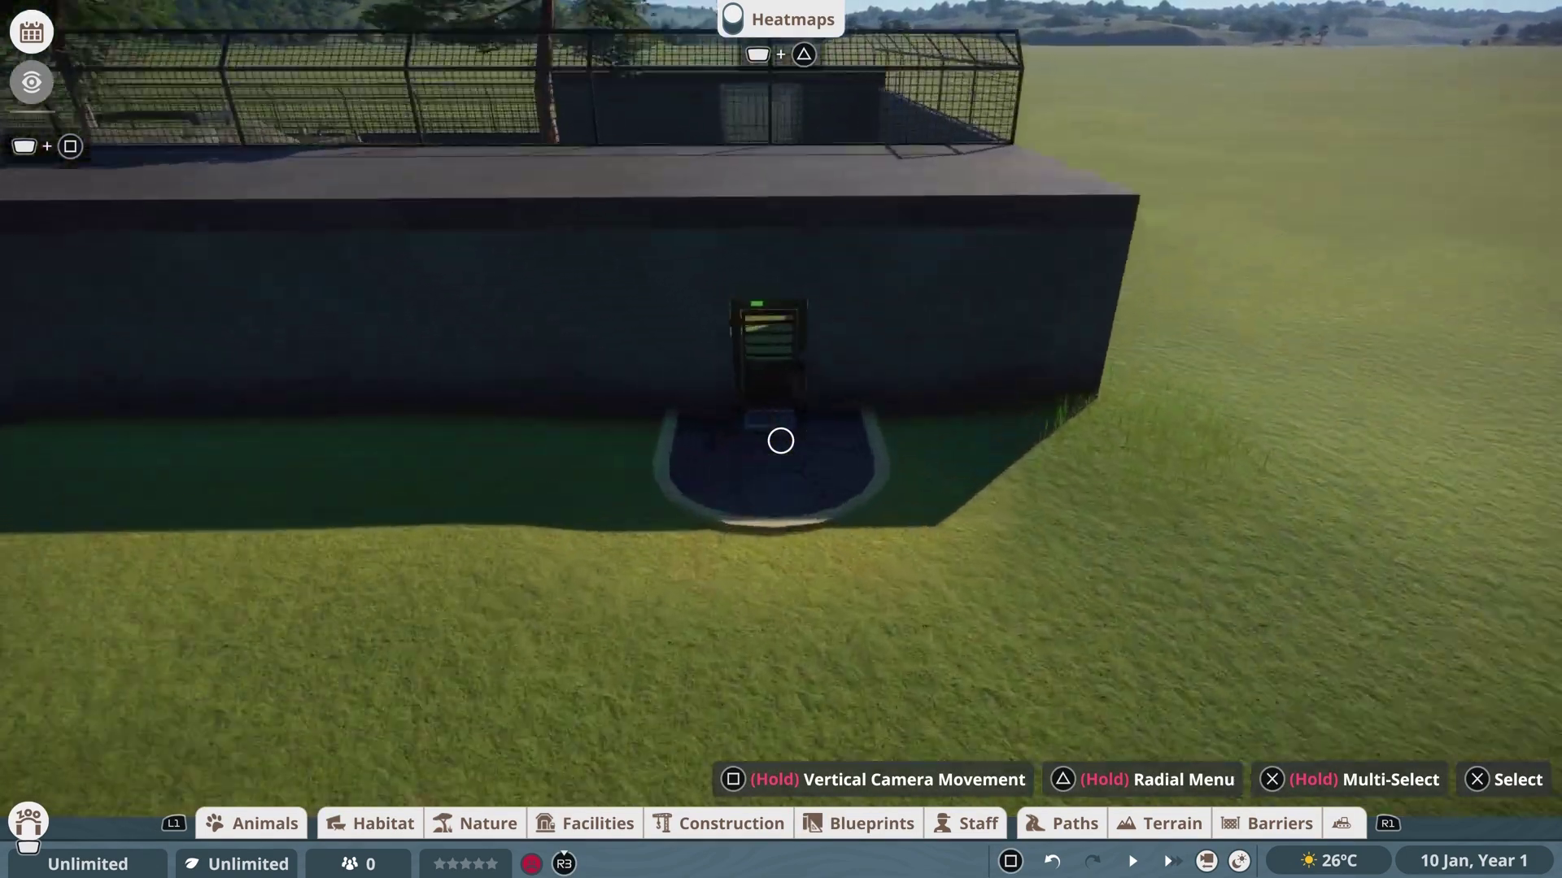
scroll(780, 440, up, 5)
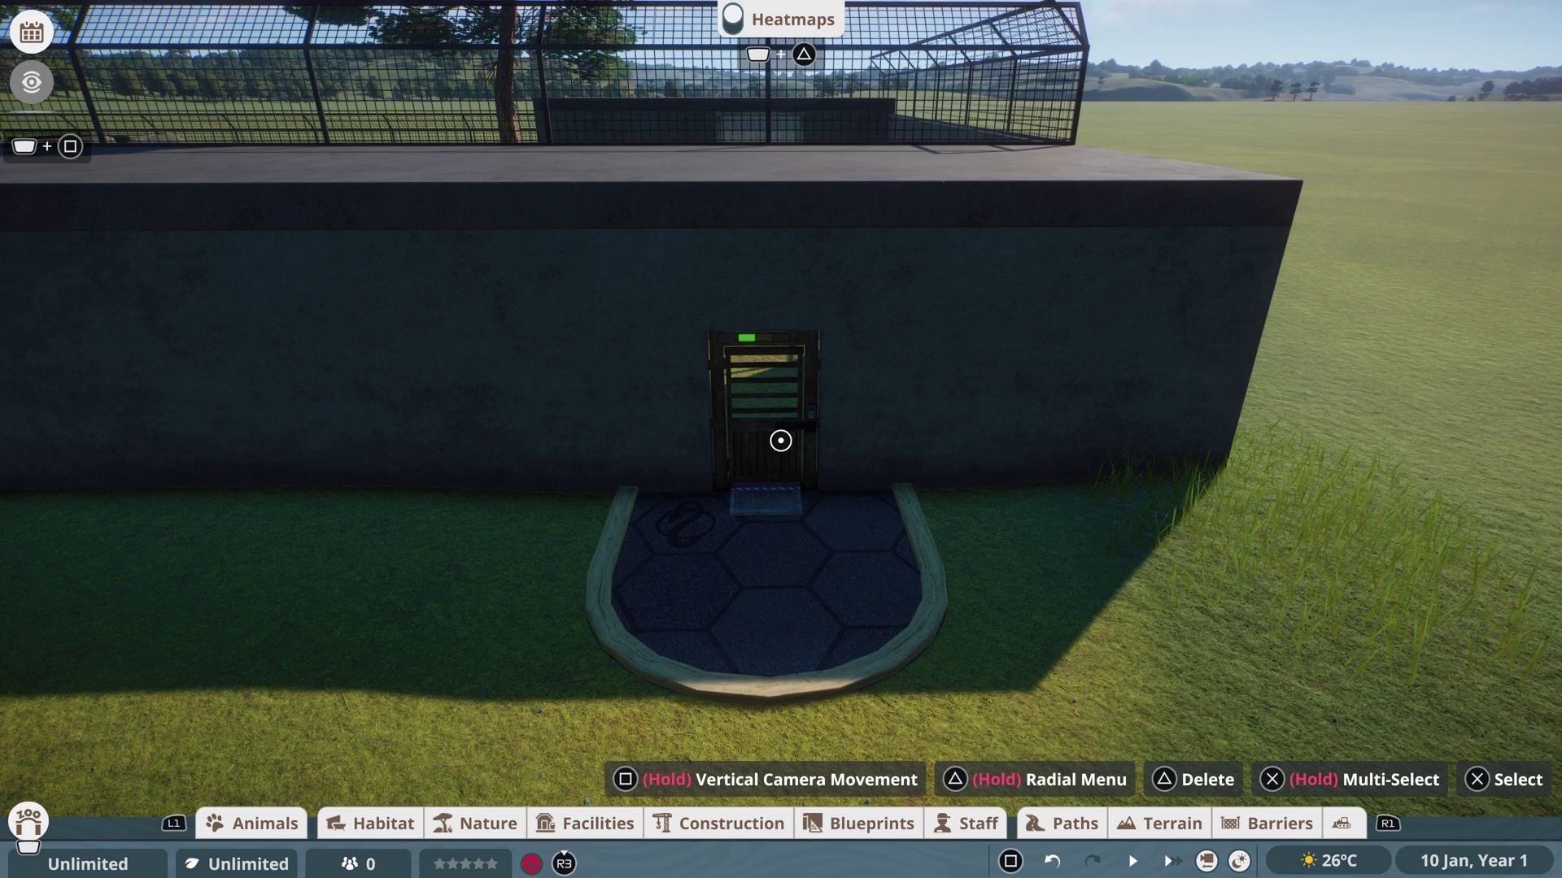
click(780, 440)
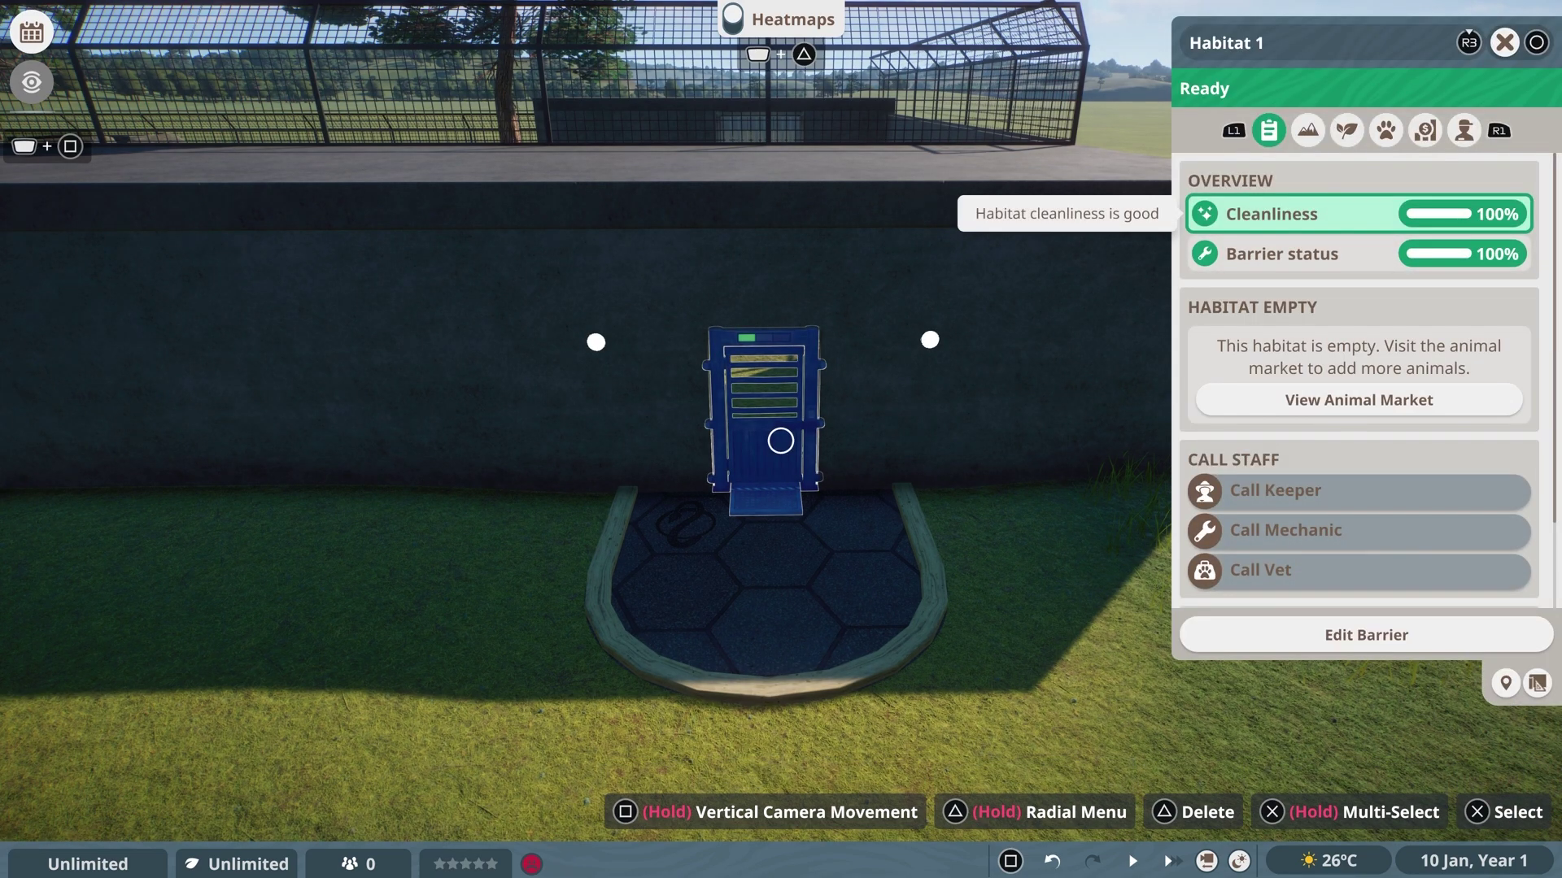
key(Down)
key(Down)
key(Down)
key(Down)
key(Down)
key(Down)
key(Down)
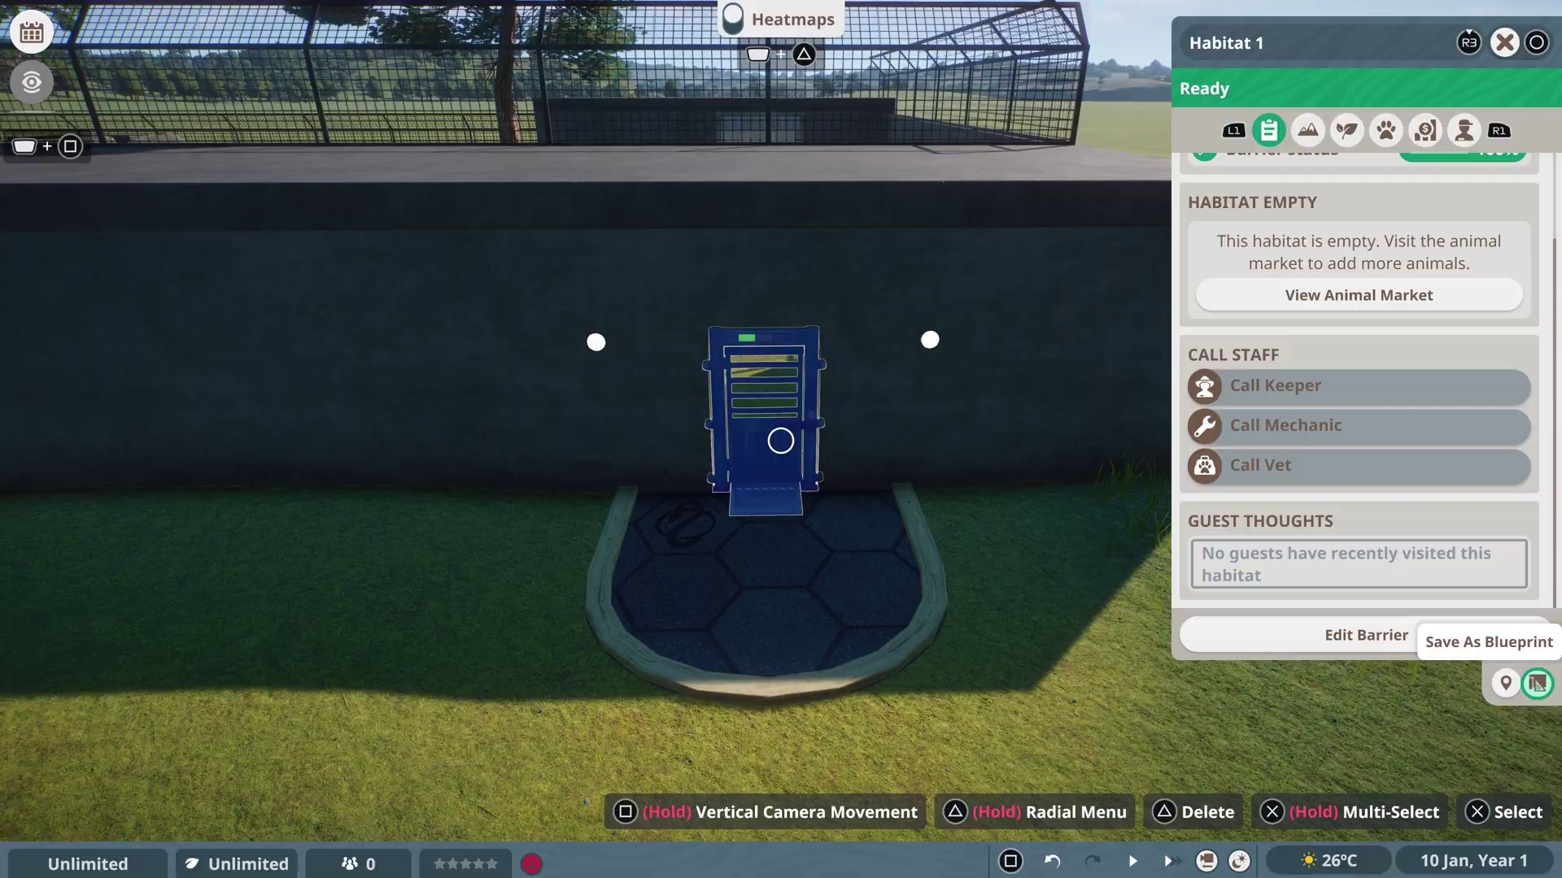
key(Return)
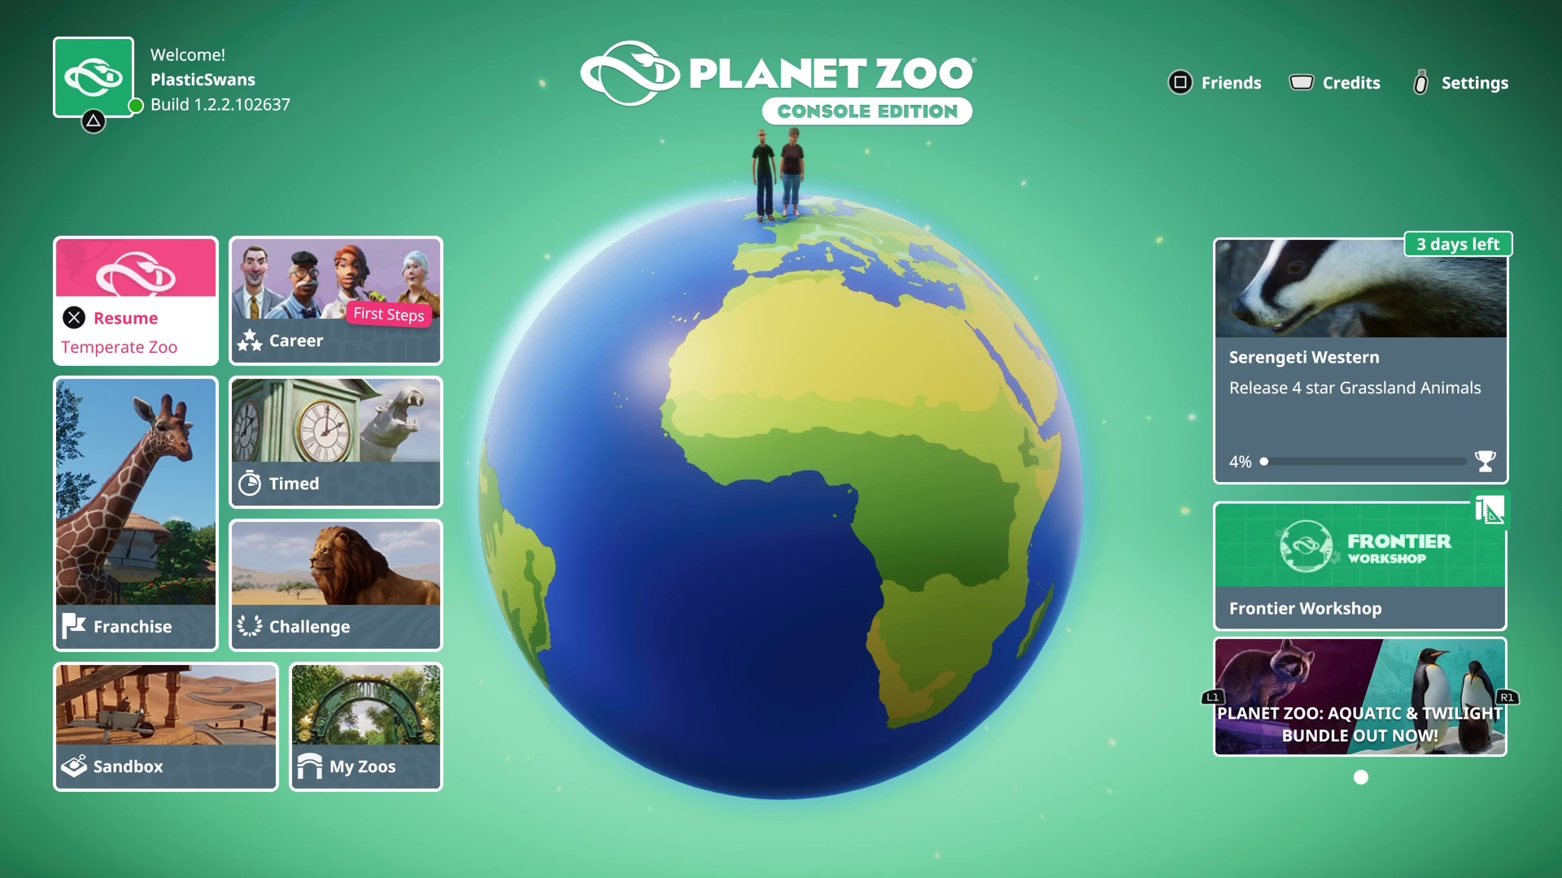
Step: Open Upload as new to Workshop for the Starter habitats 05 zoo, then back out
key(Down)
key(Down)
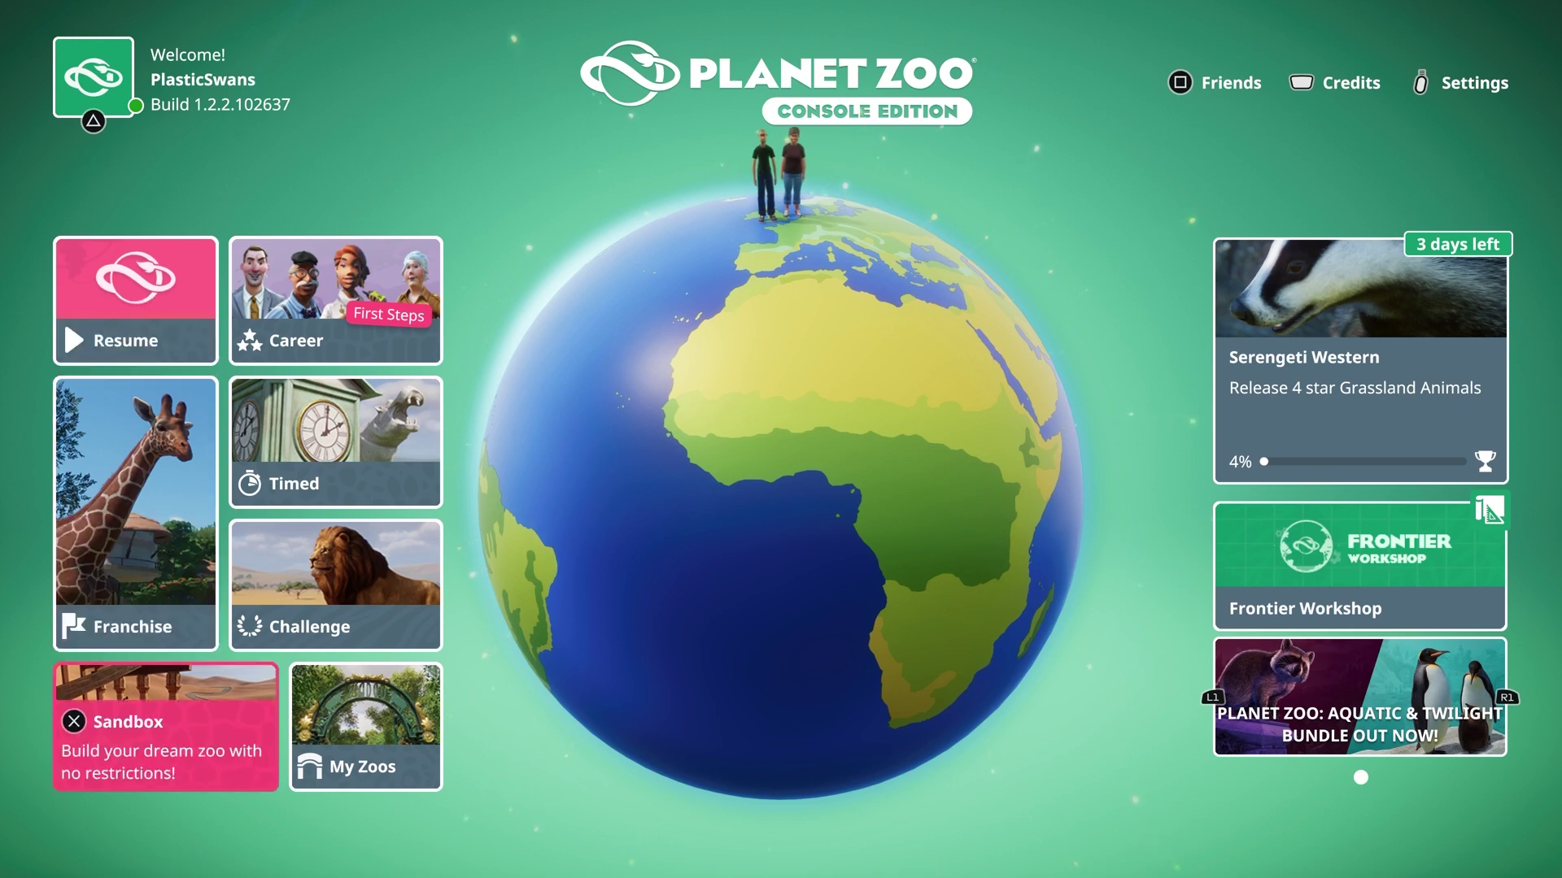
key(Right)
key(Return)
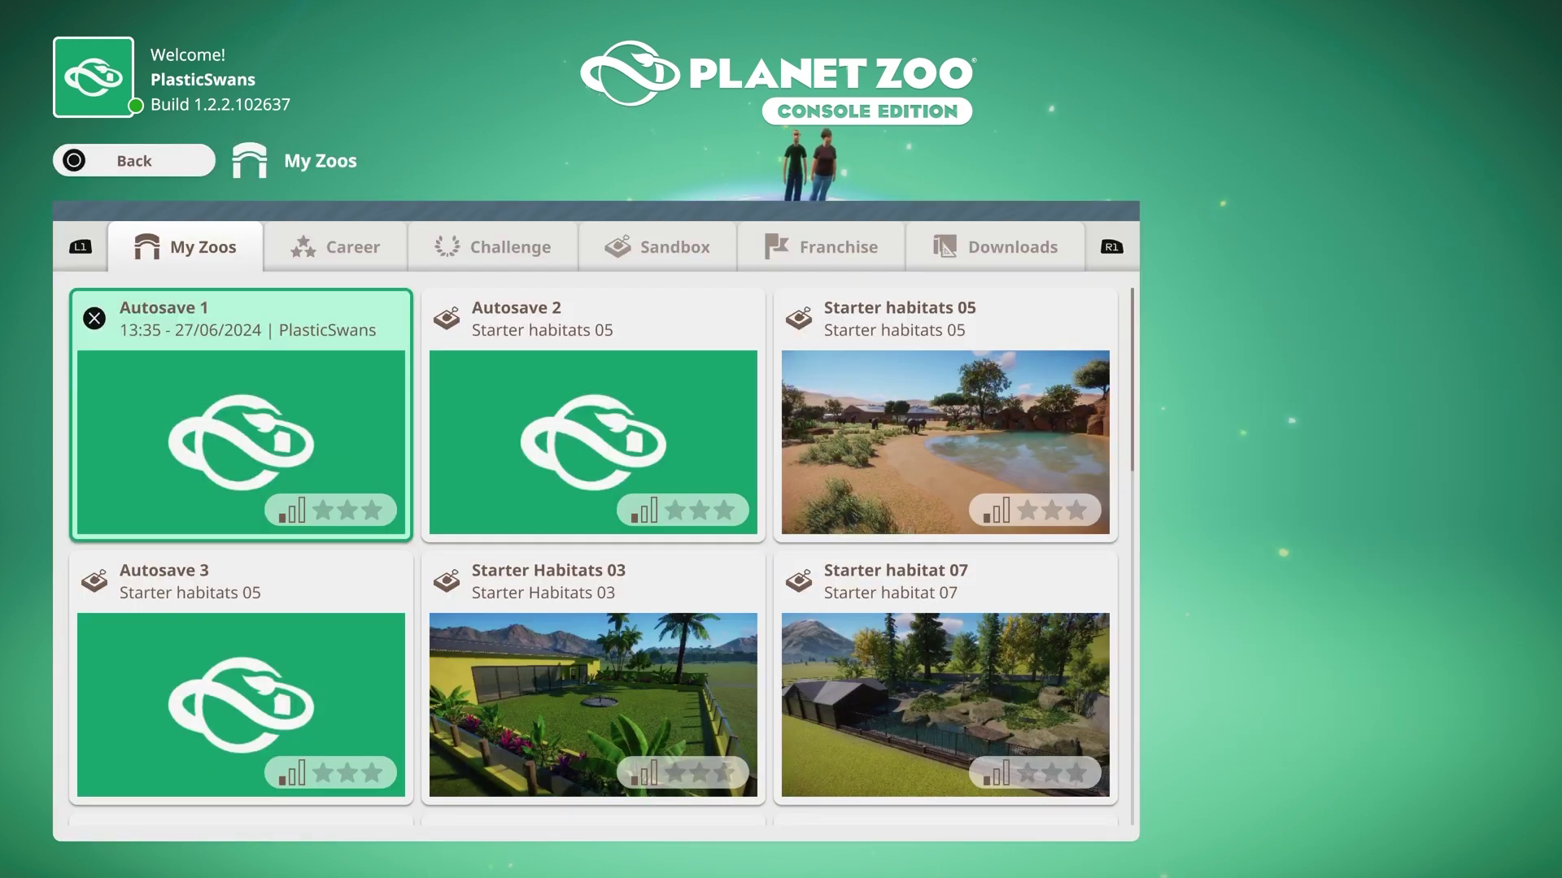
key(Right)
key(Right)
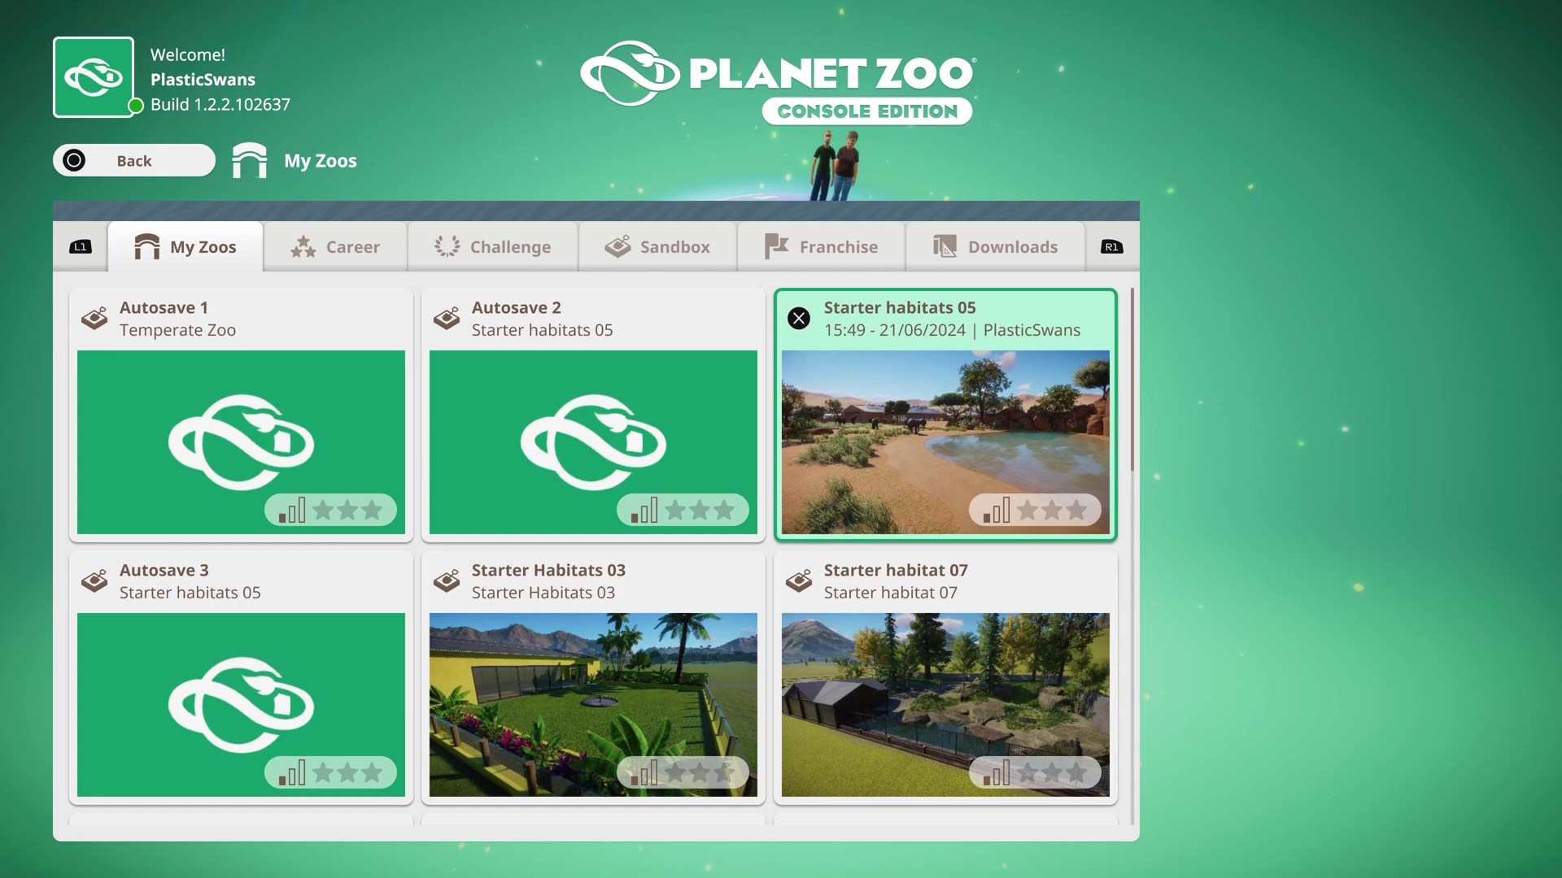
key(Return)
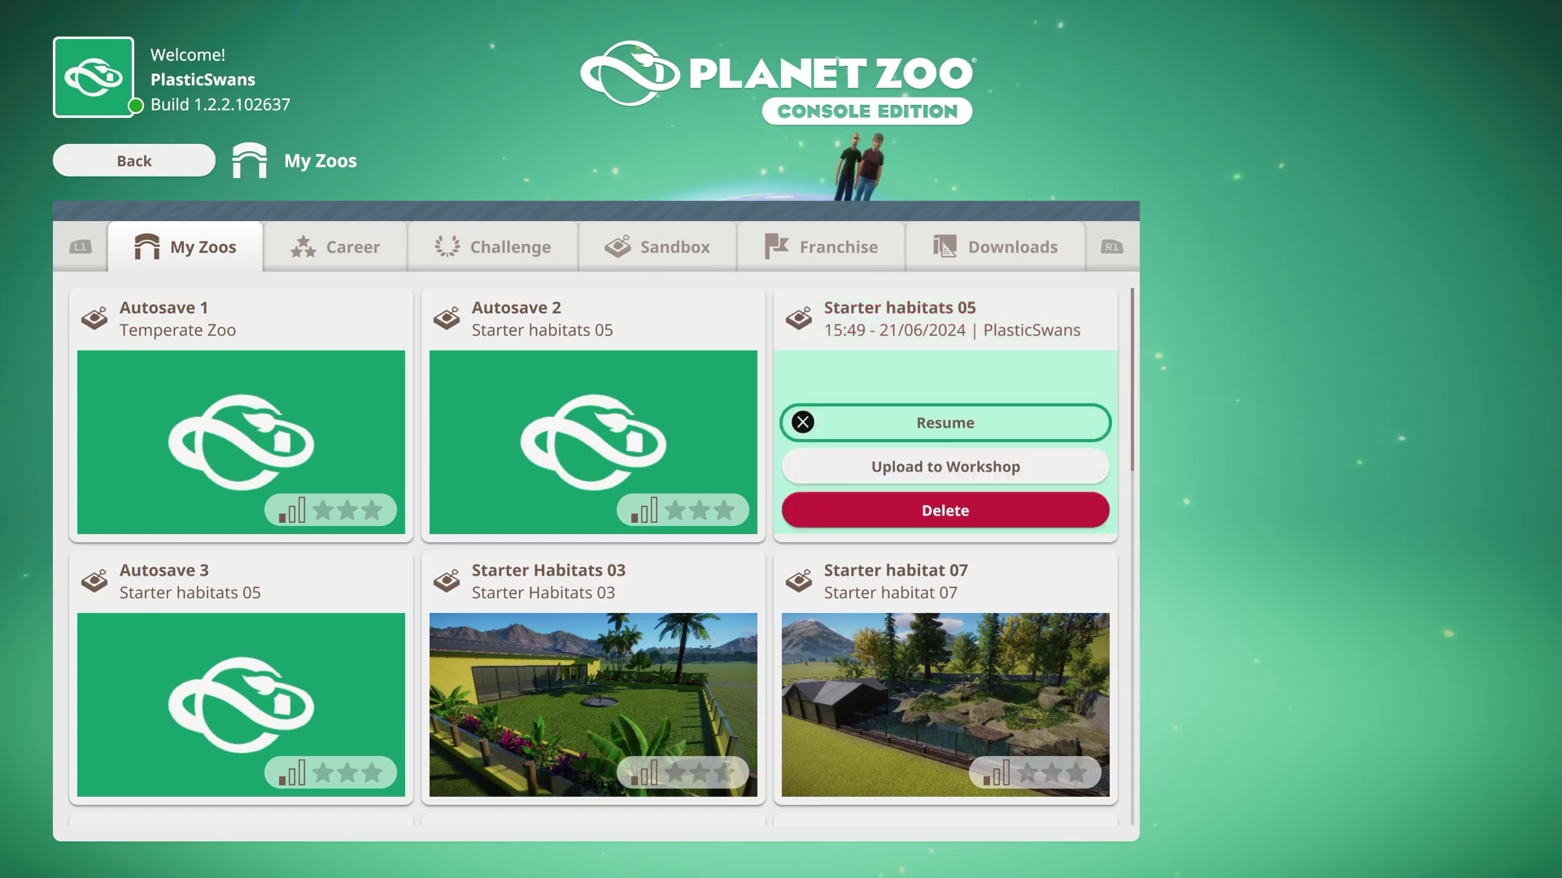
key(Down)
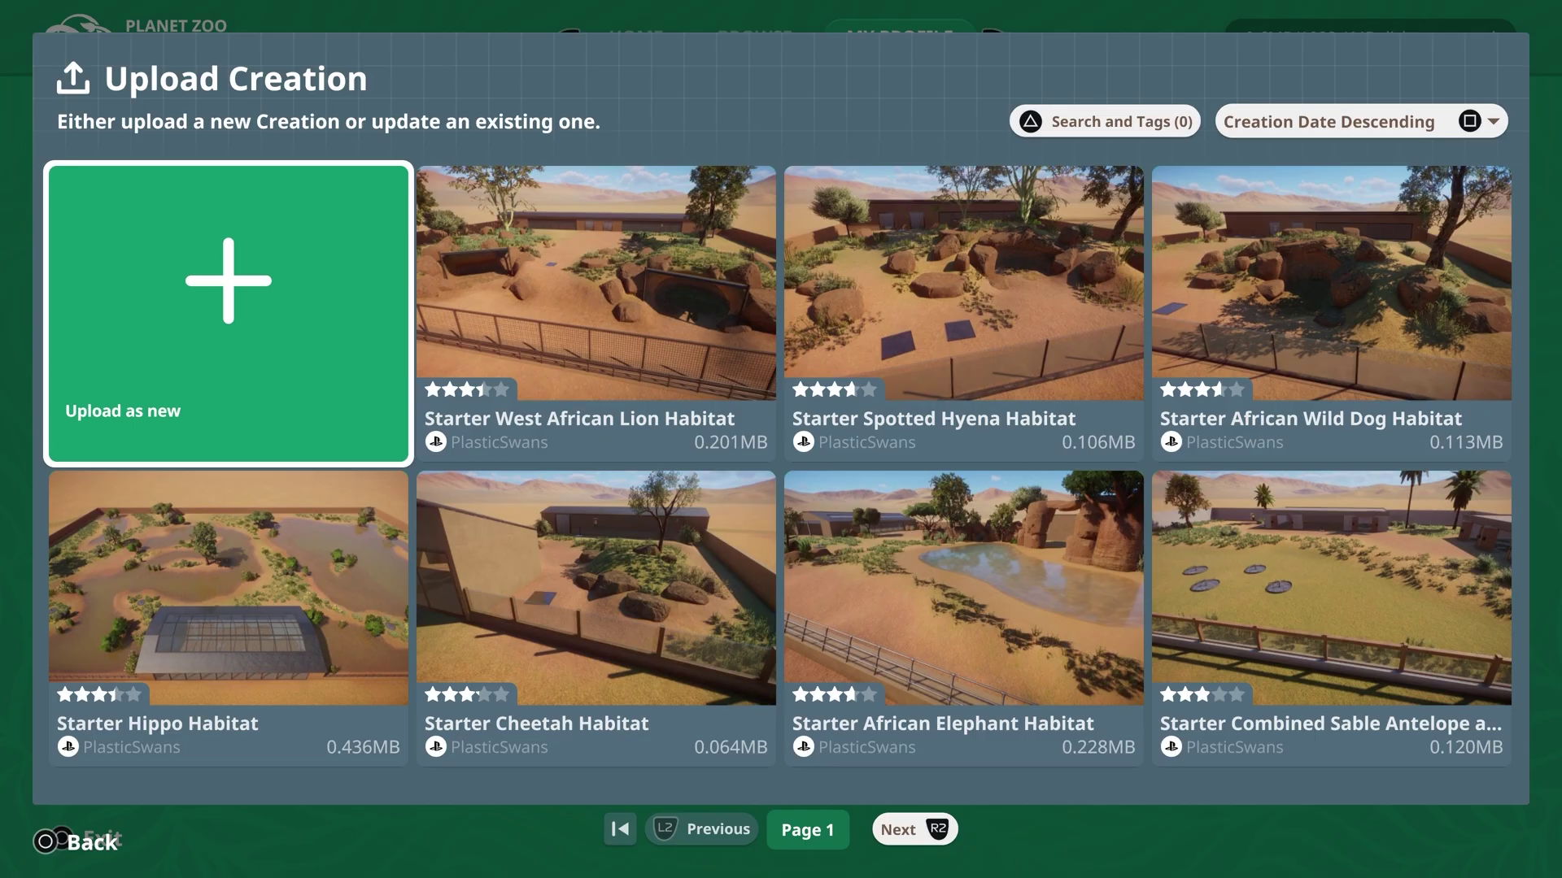
key(Return)
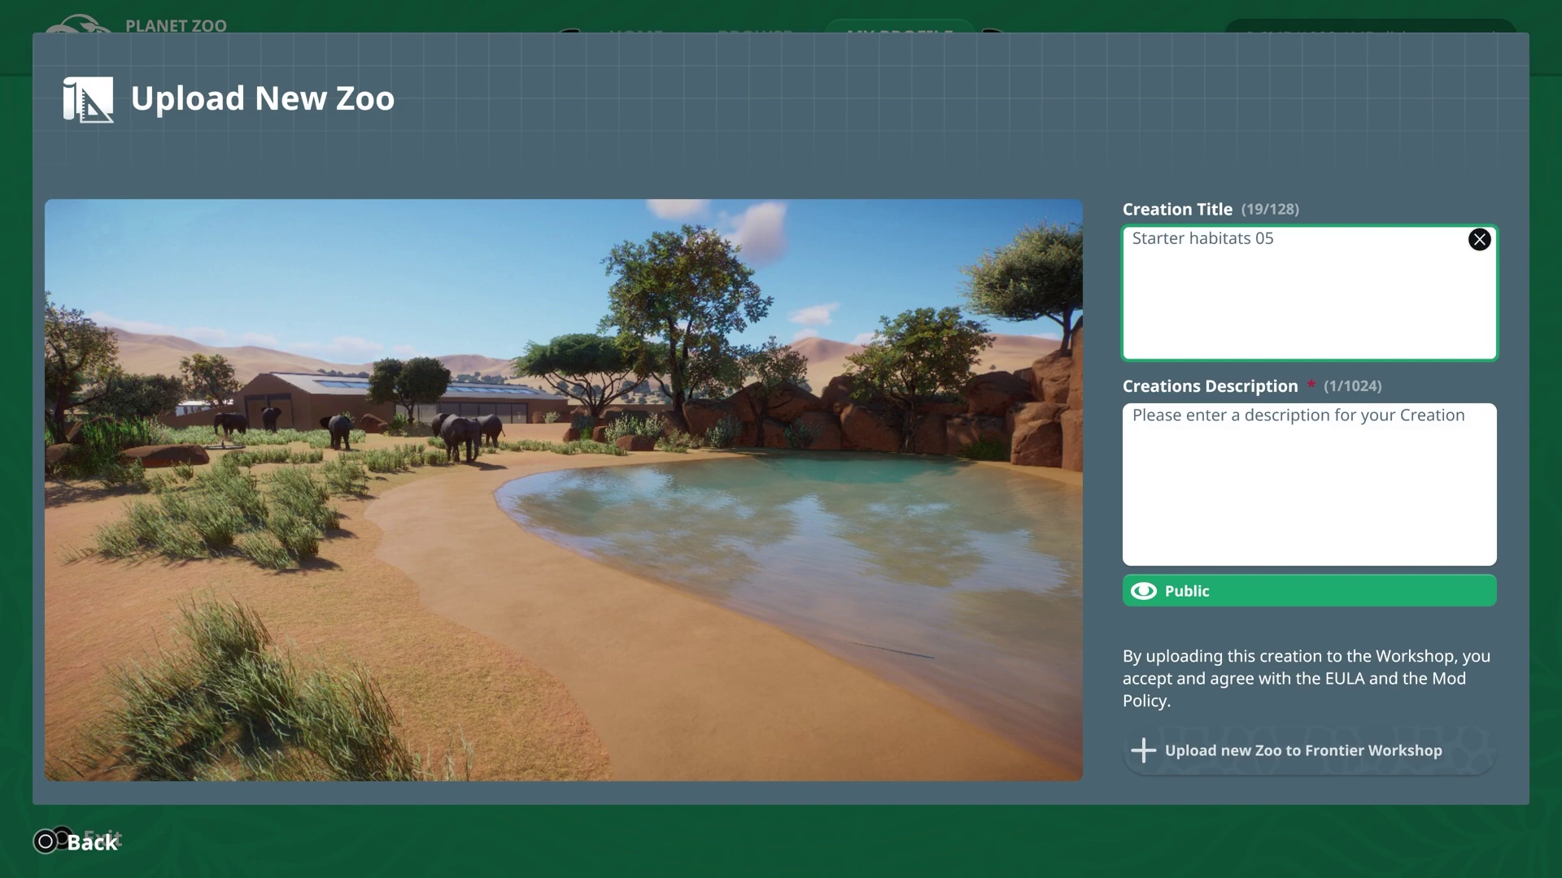
key(Escape)
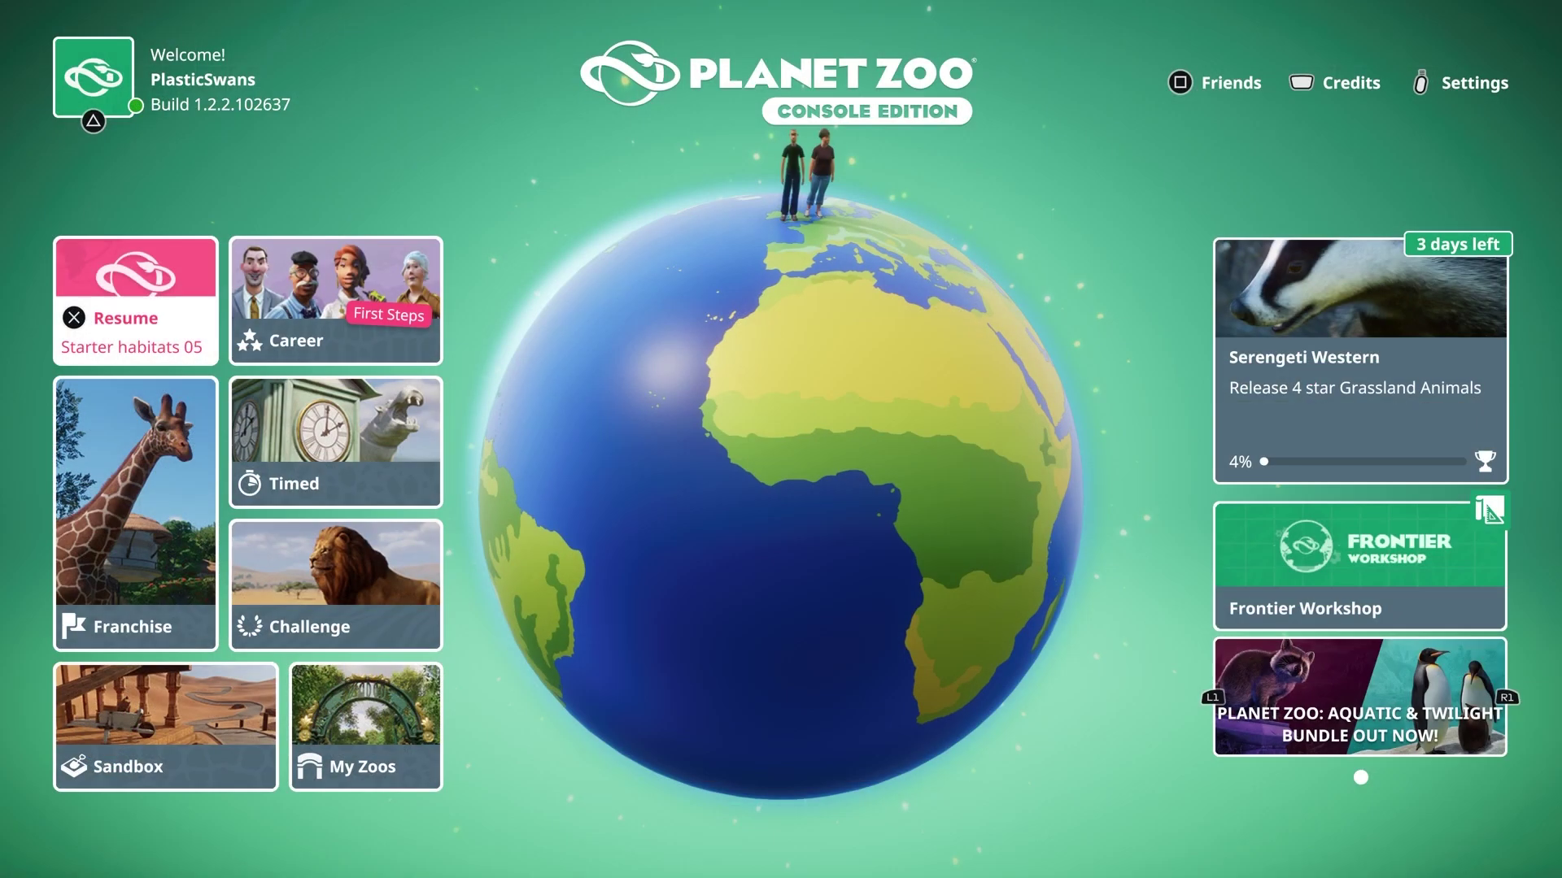